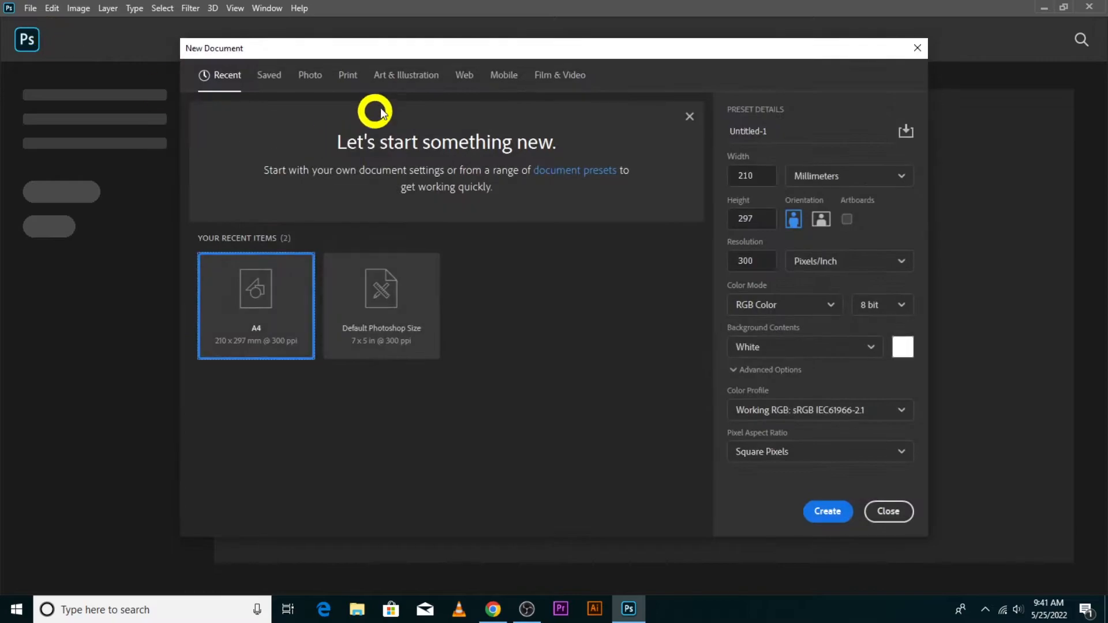
Step: Create a new portrait A4 print document, 210 x 297 mm at 300 ppi in RGB colour
click(350, 74)
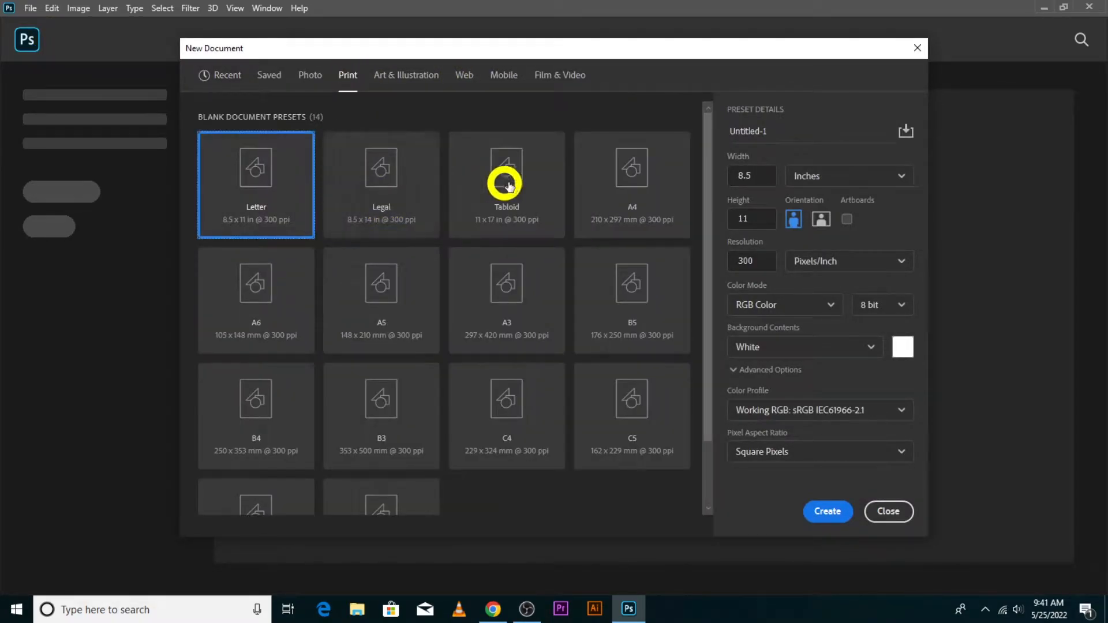
click(607, 182)
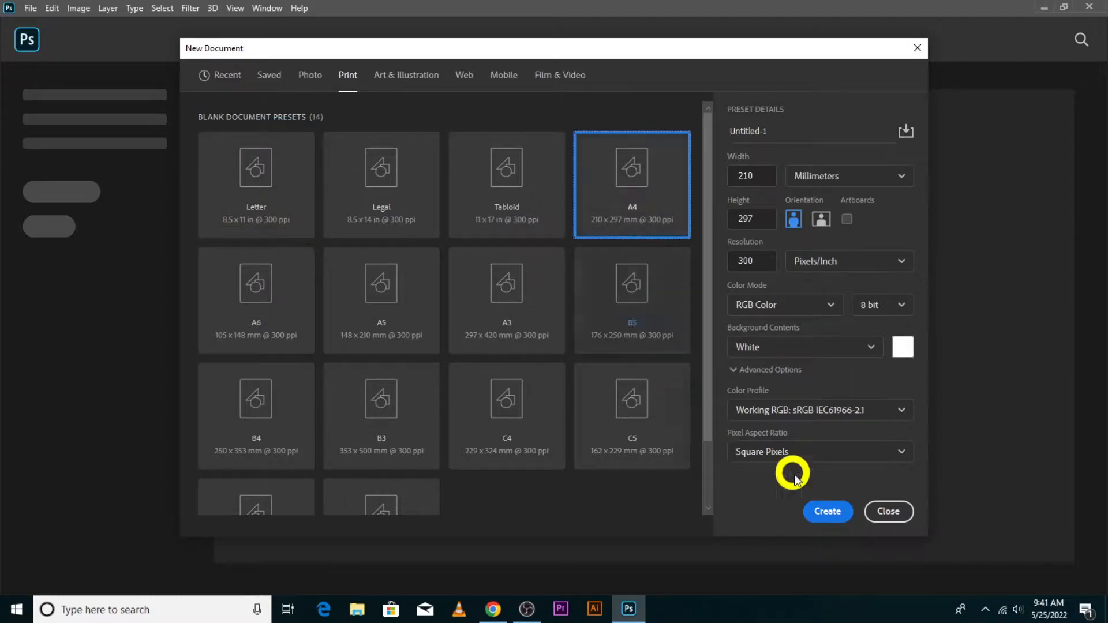
click(828, 513)
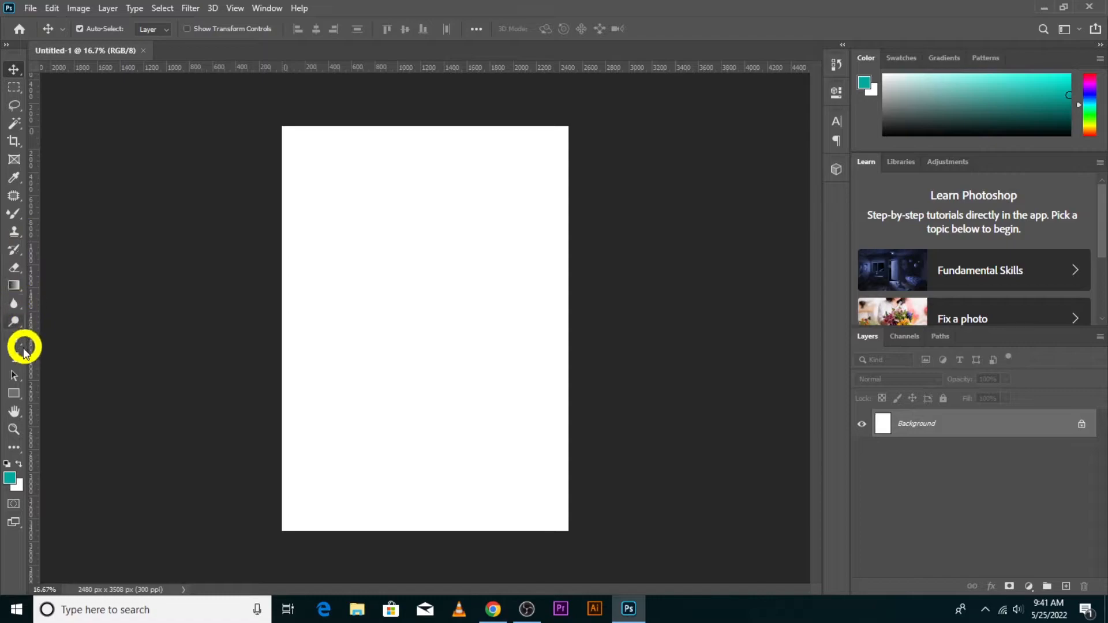
Step: Draw a teal square of about 1841 px with the Rectangle tool, extending past the page's right edge
click(14, 394)
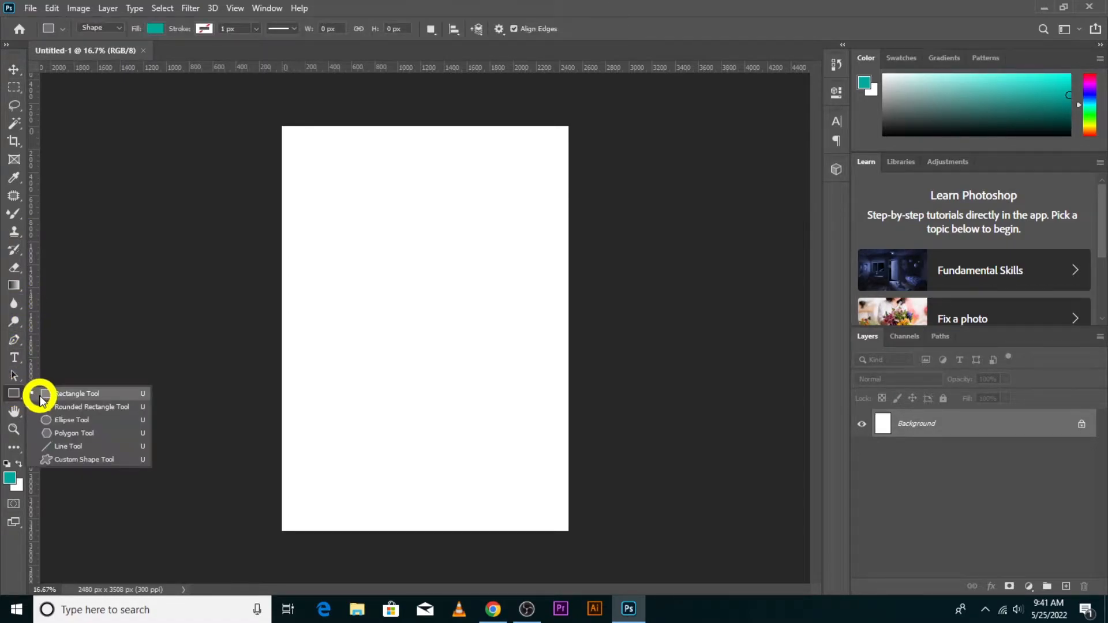
drag(384, 282, 600, 495)
click(797, 87)
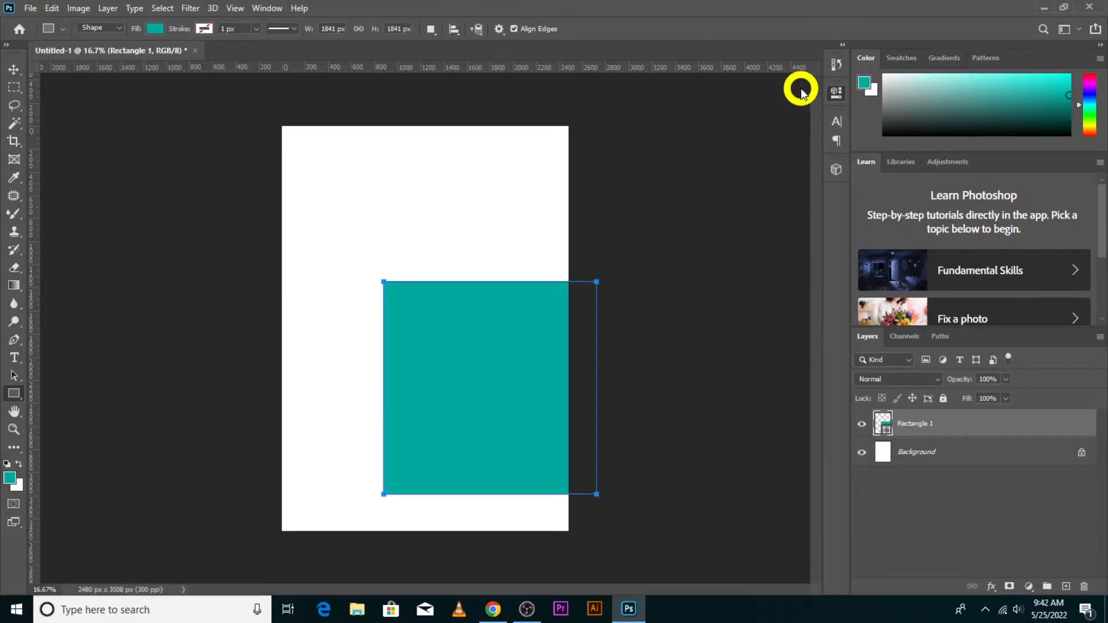
Step: Scale the teal square to about 117%, rotate it about -42°, and position it as a diamond running off the page's lower right side
click(15, 69)
drag(402, 398, 527, 341)
key(ctrl+t)
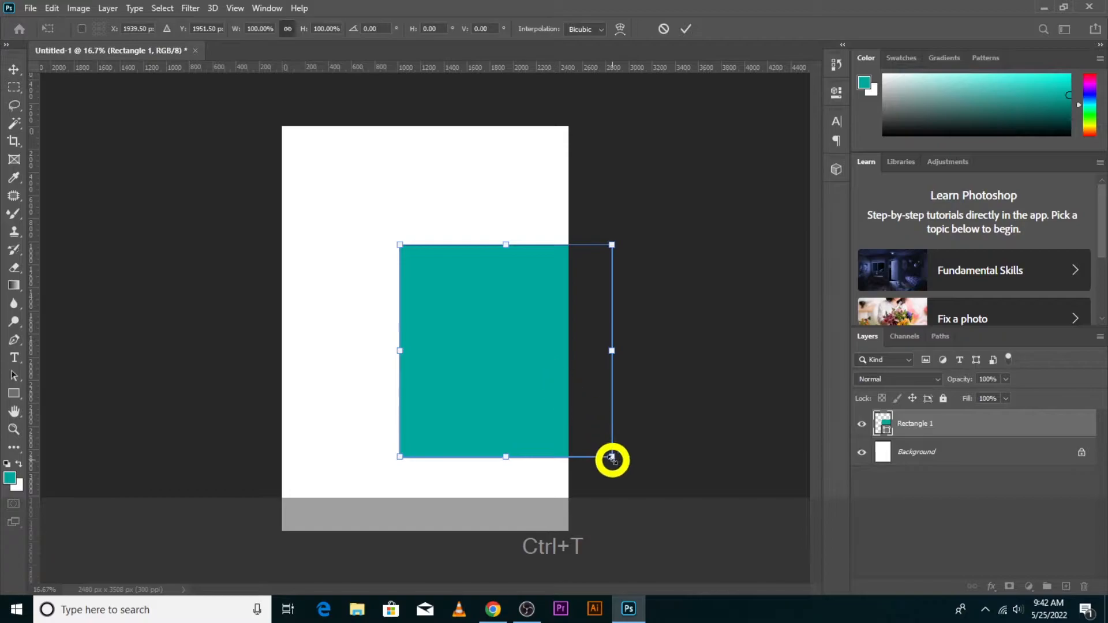
drag(612, 457, 649, 493)
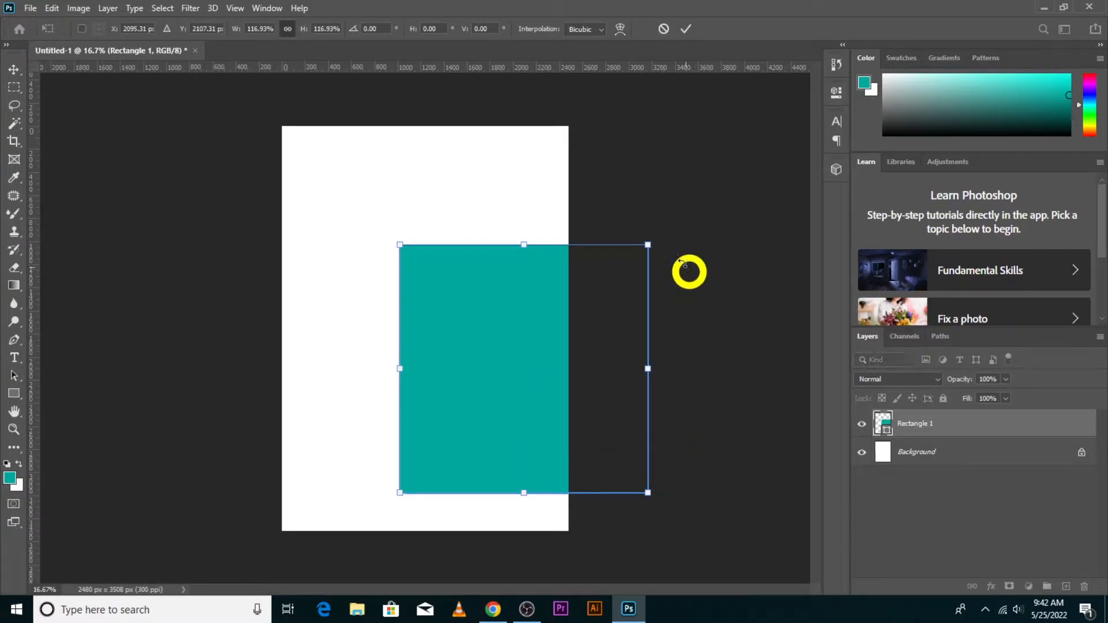
drag(652, 237, 527, 154)
drag(504, 339, 534, 351)
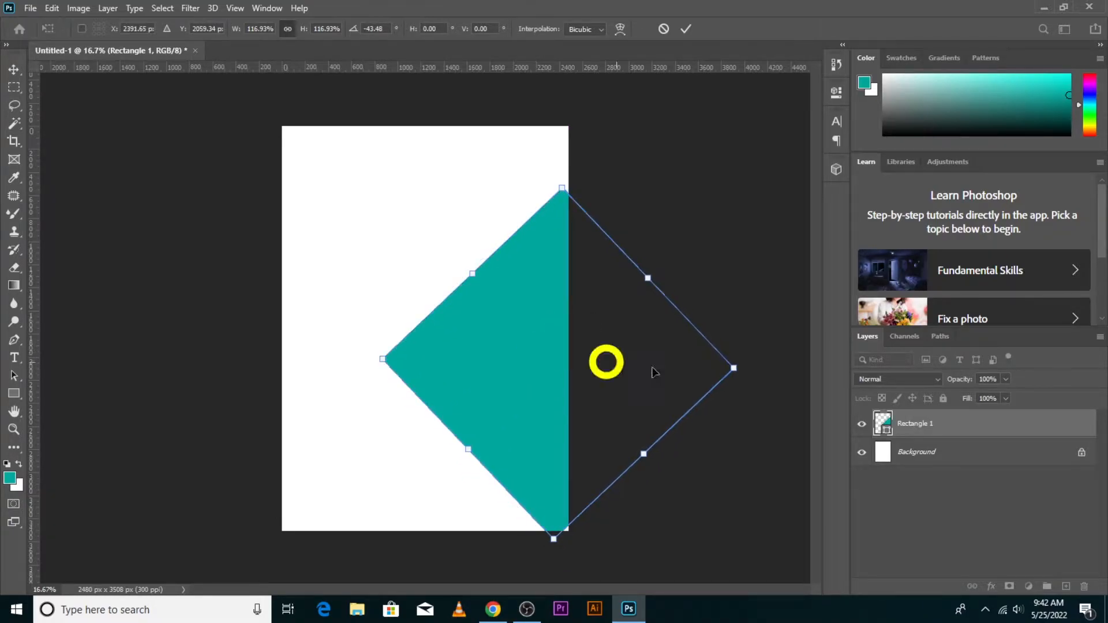
drag(757, 374, 759, 376)
drag(584, 421, 566, 428)
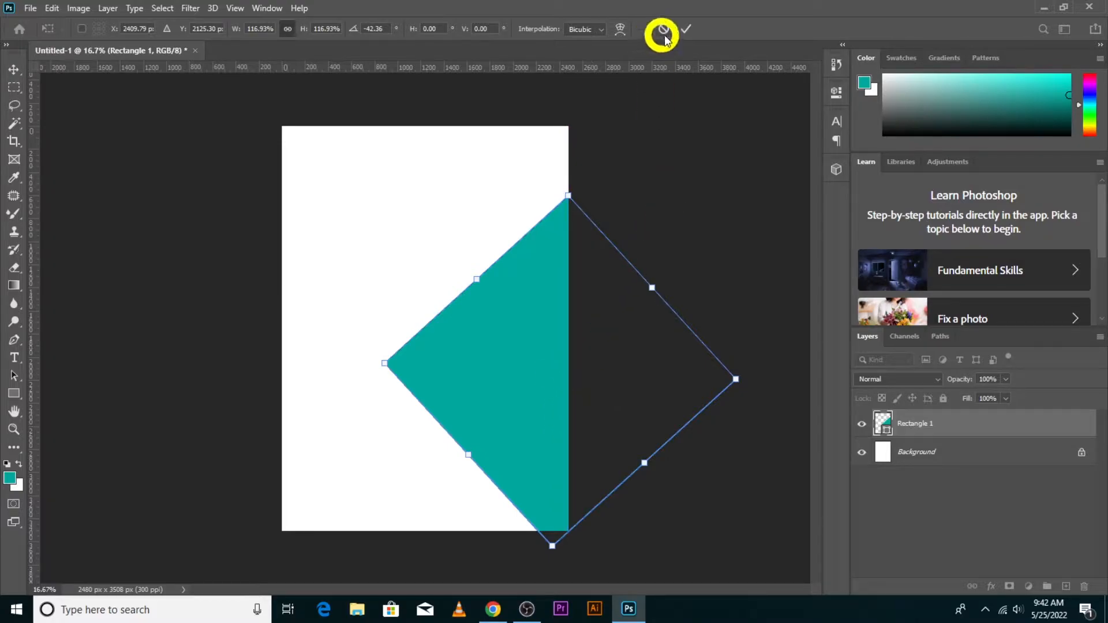
click(686, 33)
Step: Duplicate the large diamond, scale the copy to about 38%, and place it in the page's upper right corner
drag(542, 304, 429, 162)
key(ctrl+t)
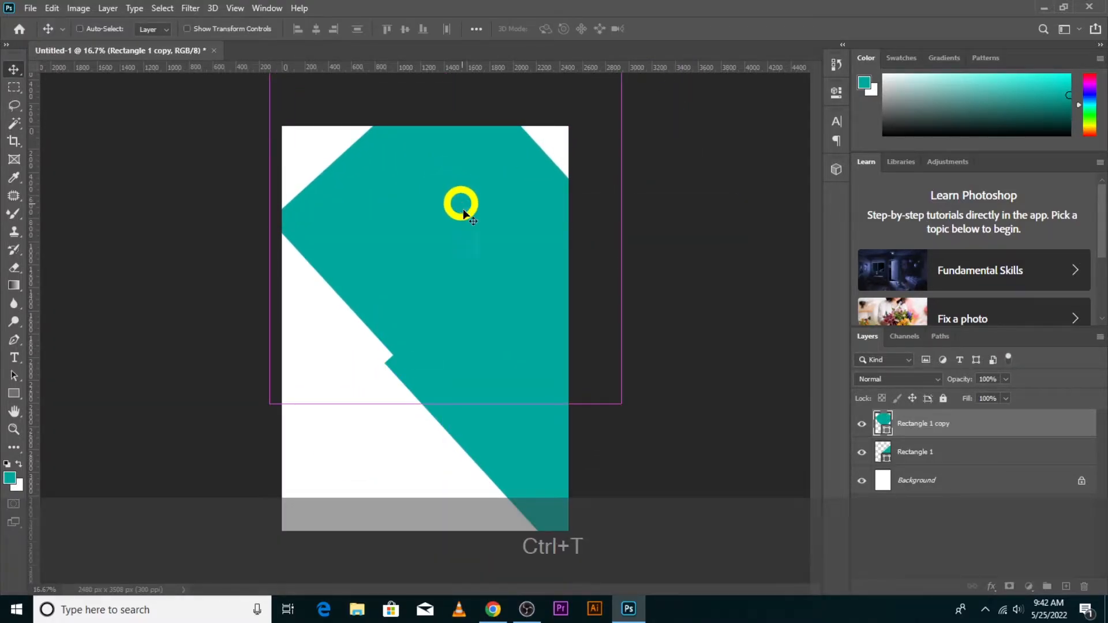
drag(617, 404, 403, 183)
drag(354, 148, 552, 180)
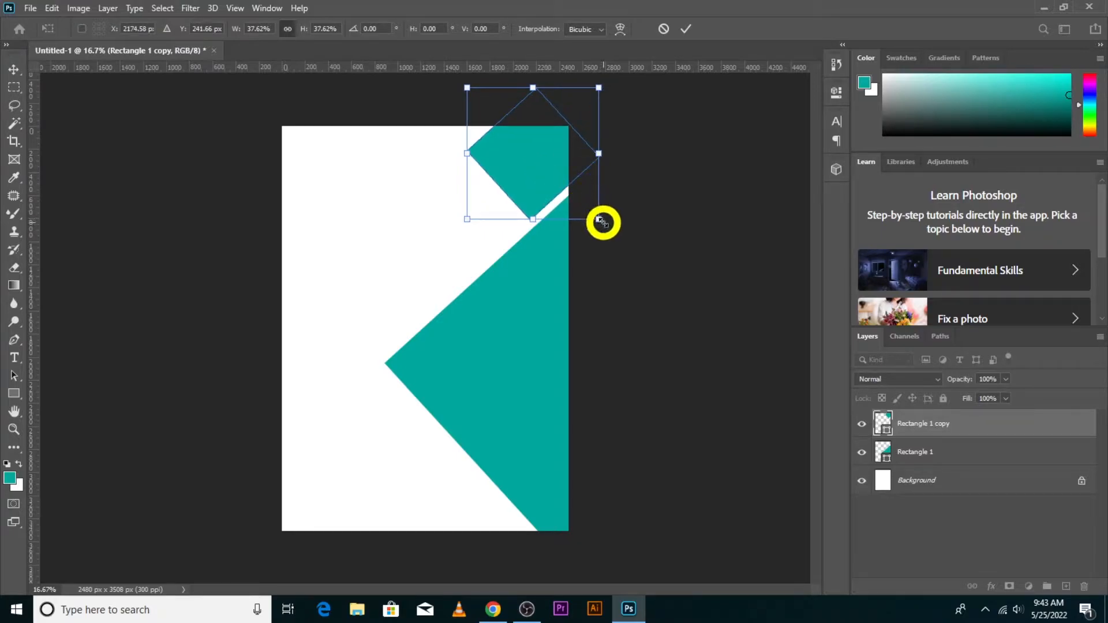
click(689, 29)
Step: Duplicate the small diamond twice, placing one copy down-left beside it and the other up-left at the page's top edge
drag(532, 165, 456, 237)
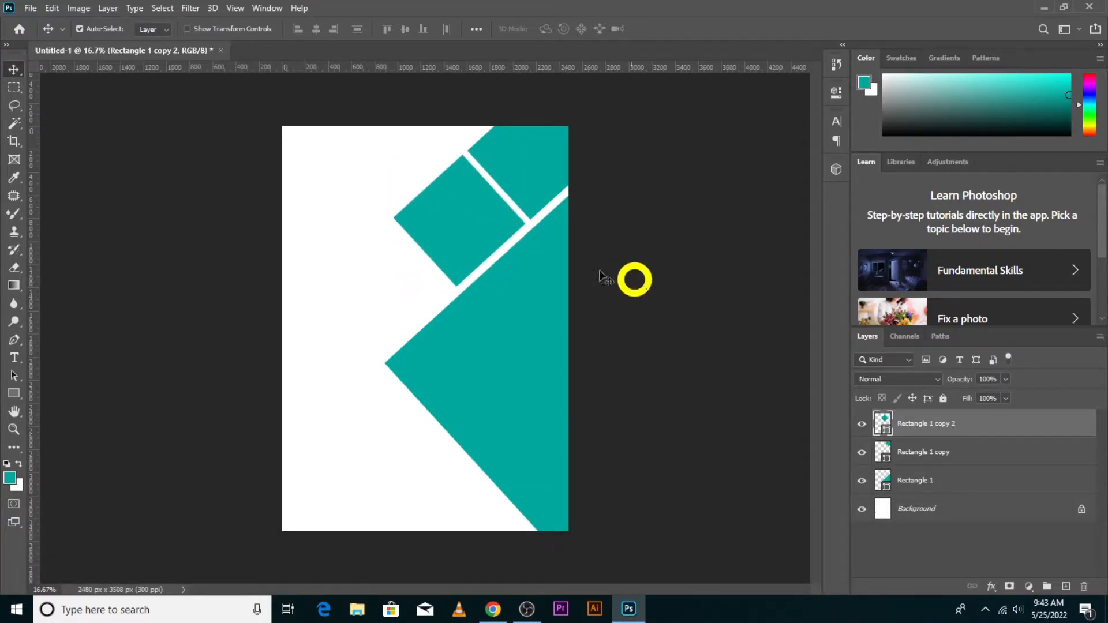
drag(449, 224, 379, 149)
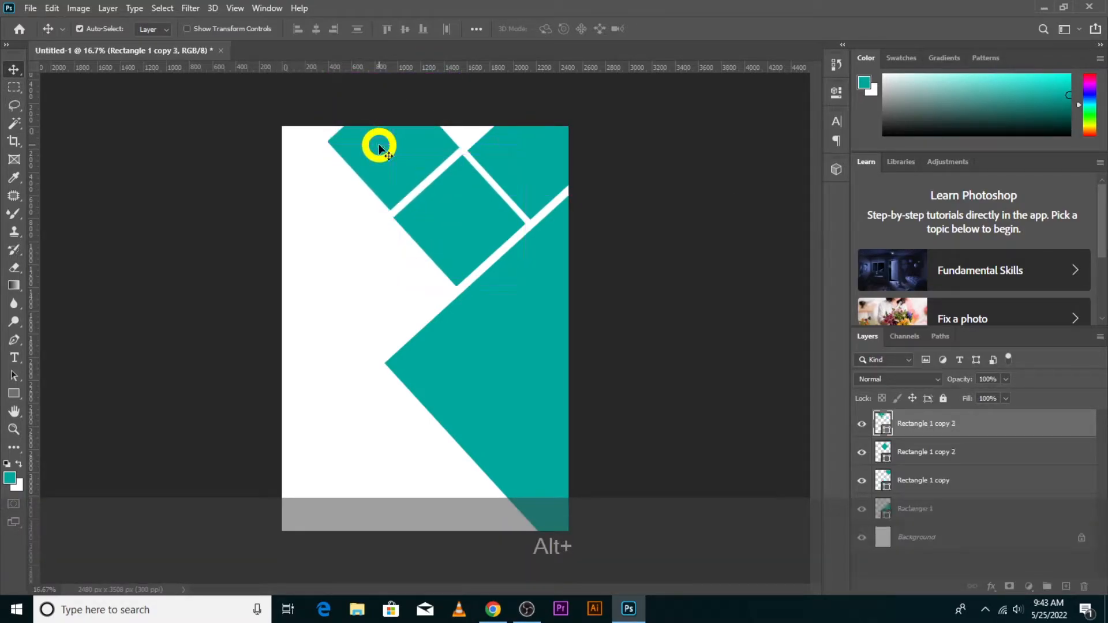
Step: Scale the top-edge diamond to about 124% and nudge it up and right to leave a white gap beside its neighbours
key(ctrl+t)
drag(466, 78, 484, 61)
drag(423, 171, 388, 174)
key(Right)
key(Right)
key(Right)
key(Right)
key(Right)
key(Right)
key(Up)
key(Up)
key(Up)
key(Right)
key(Right)
key(Right)
drag(396, 203, 397, 212)
key(Up)
key(Up)
key(Up)
key(Up)
key(Up)
key(Up)
key(Up)
key(Up)
key(Up)
key(Up)
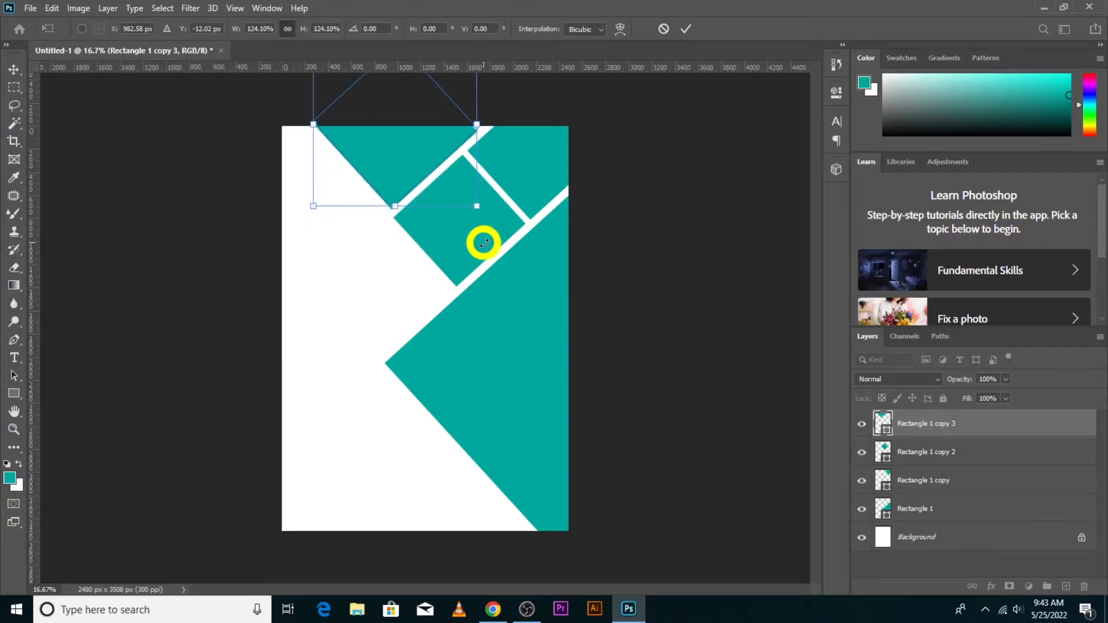
click(686, 33)
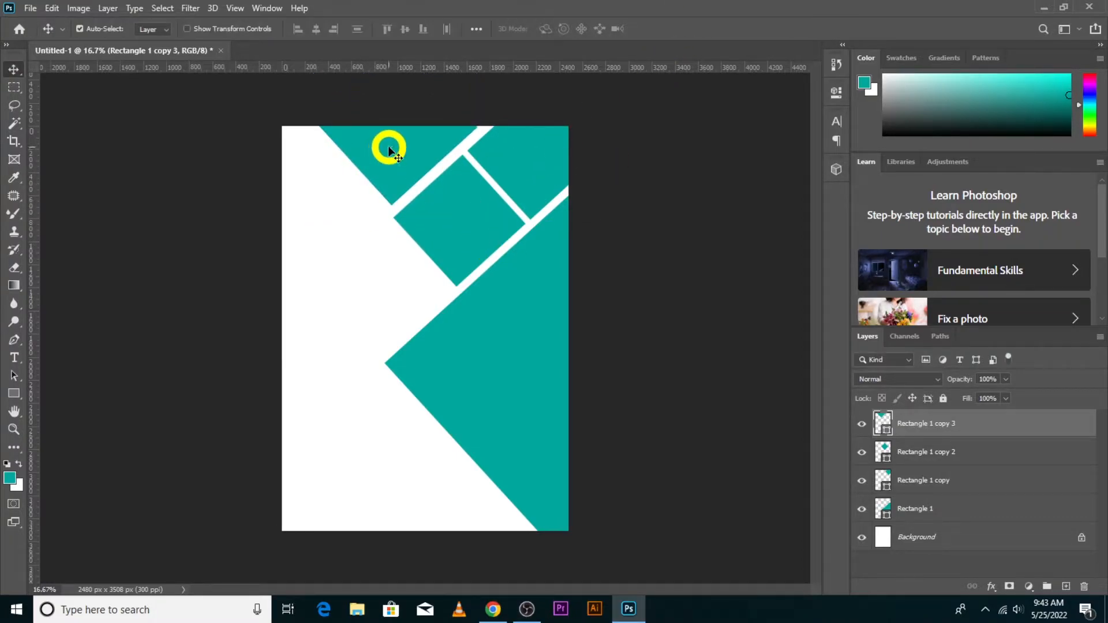
Step: Nudge the middle diamond, then enlarge and reposition the top-edge diamond to refine the gap between them
click(440, 202)
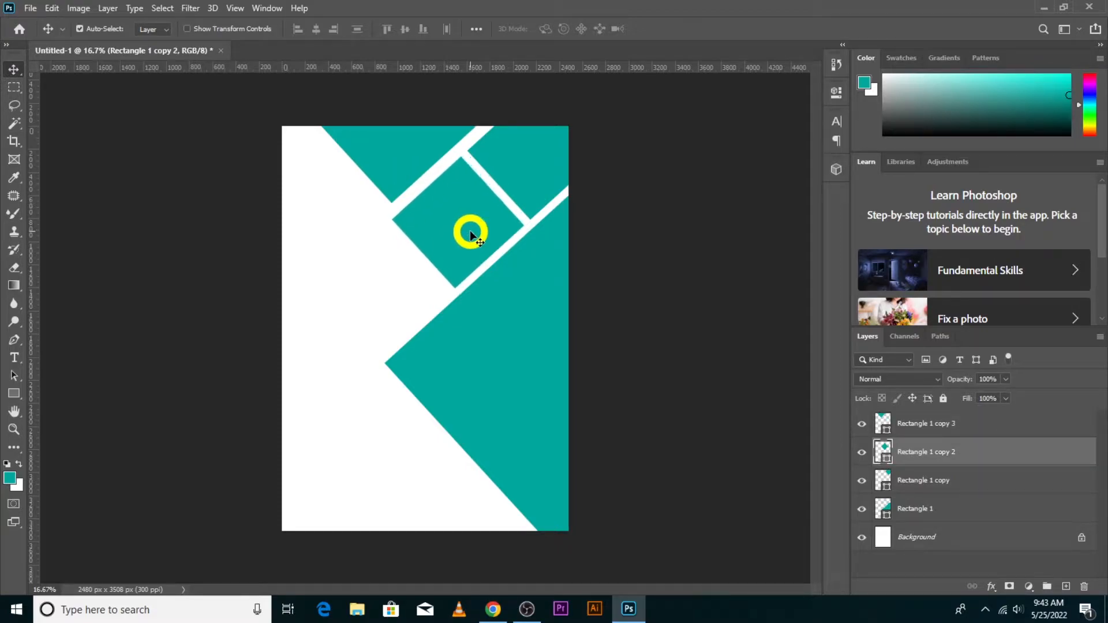
click(394, 179)
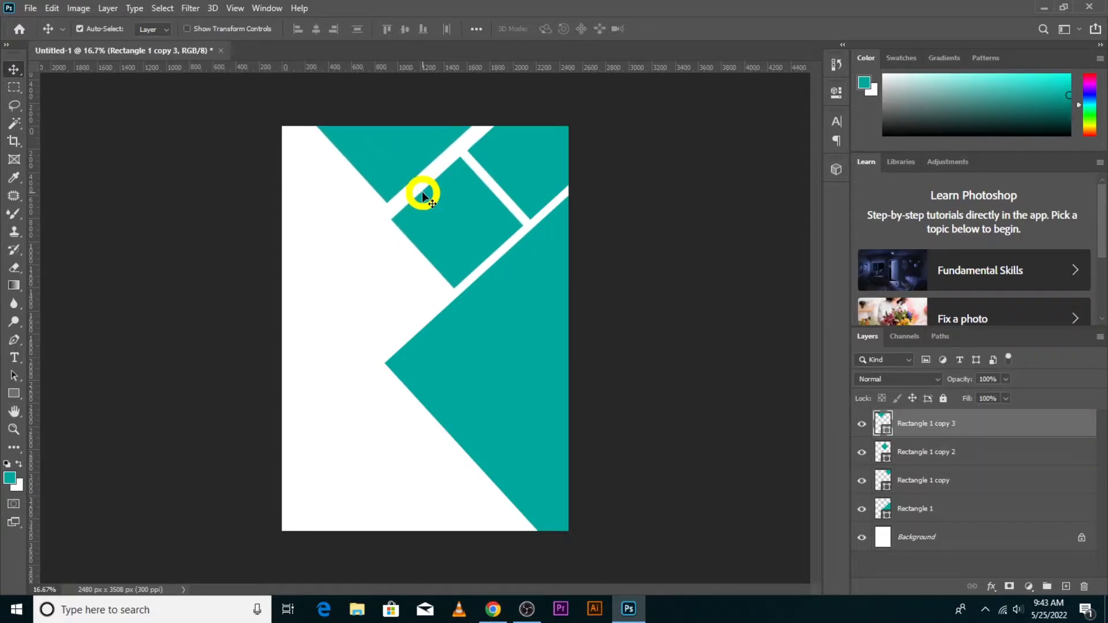
key(ctrl+t)
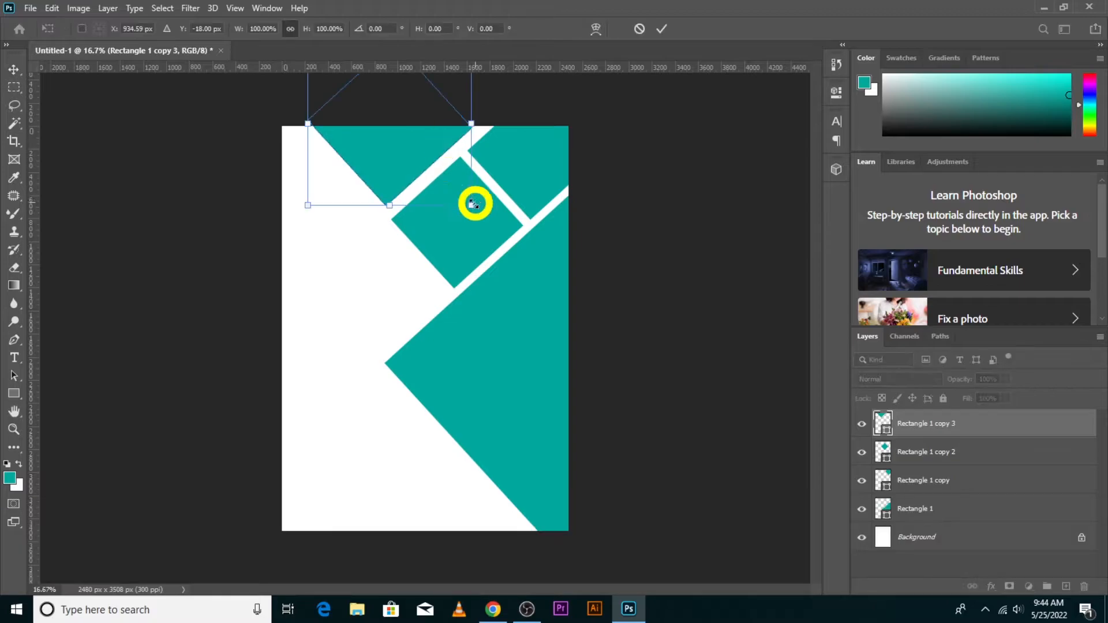
drag(303, 200, 341, 185)
key(Right)
key(Right)
key(Right)
key(Up)
click(671, 30)
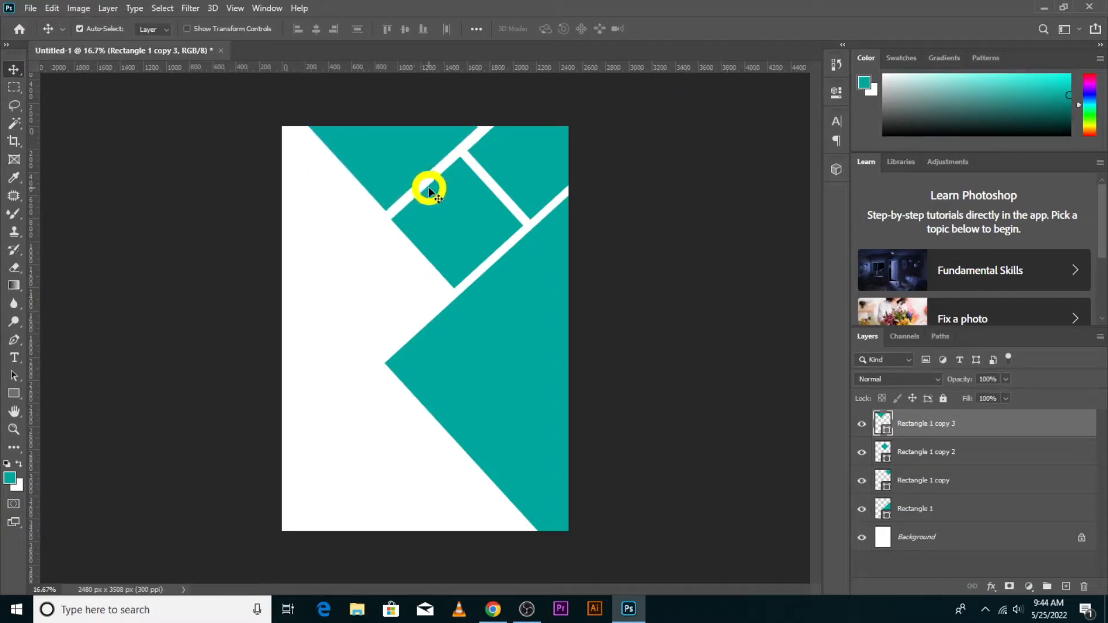
Step: Scale the top-edge diamond to about 105% to fit it against the middle diamond
key(ctrl+t)
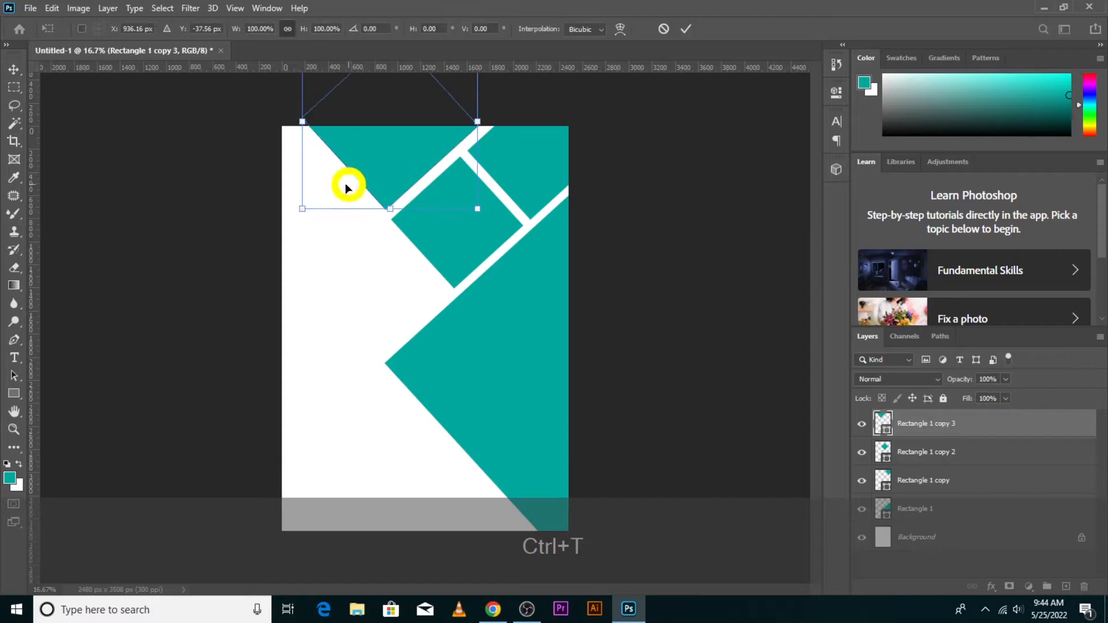
drag(301, 207, 291, 214)
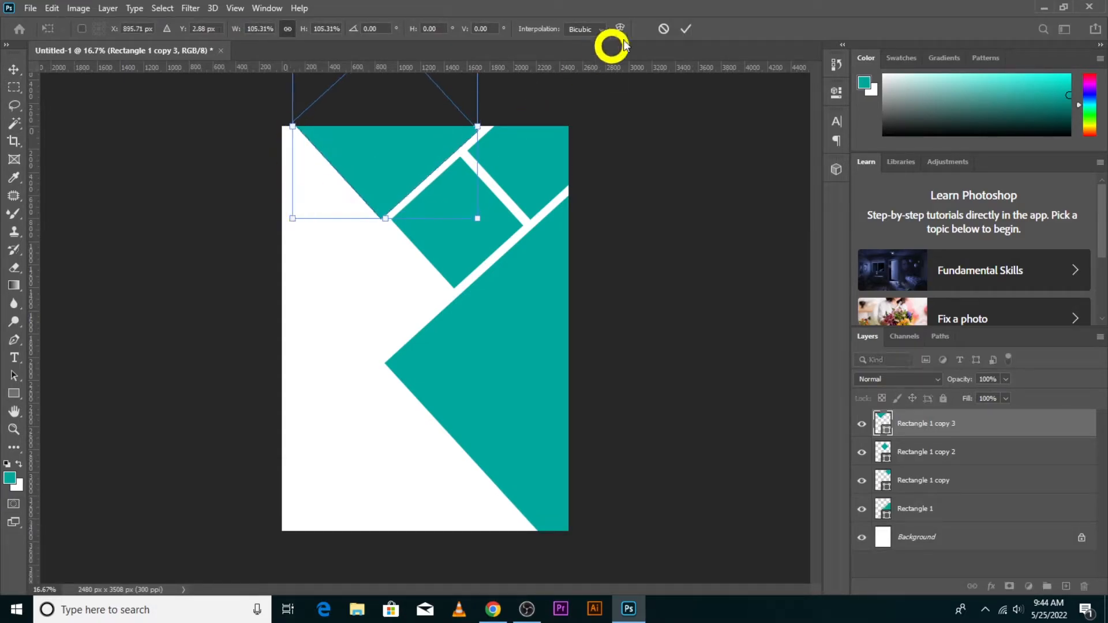
click(685, 29)
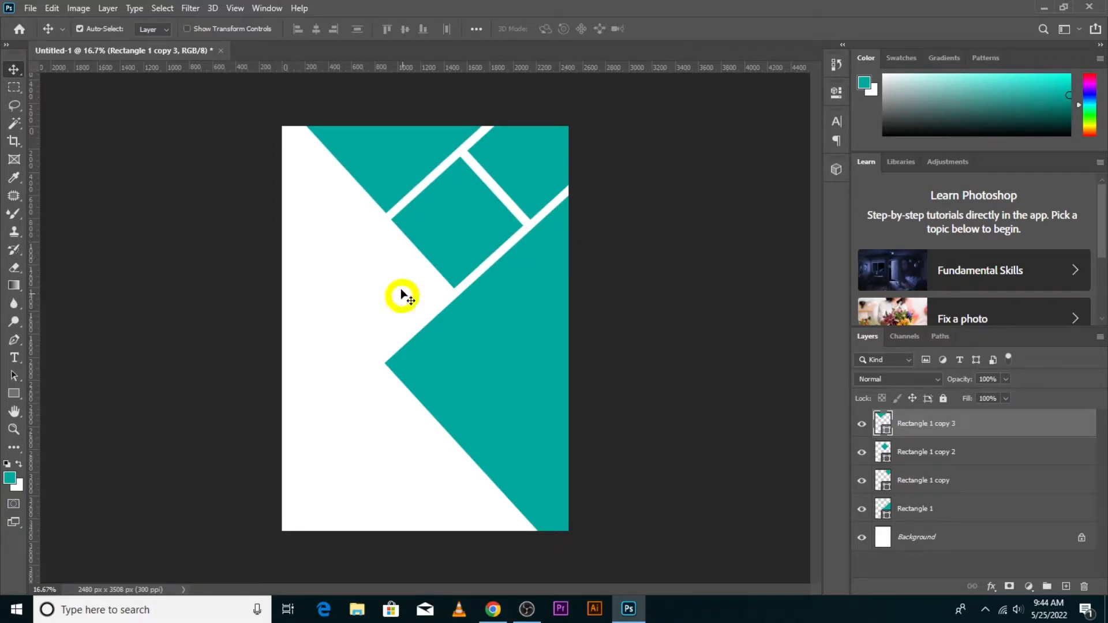
Step: Duplicate the middle diamond to the lower left of the page, shrink the copy, and place it beside the large diamond's left corner
drag(440, 226, 379, 444)
key(ctrl+alt+t)
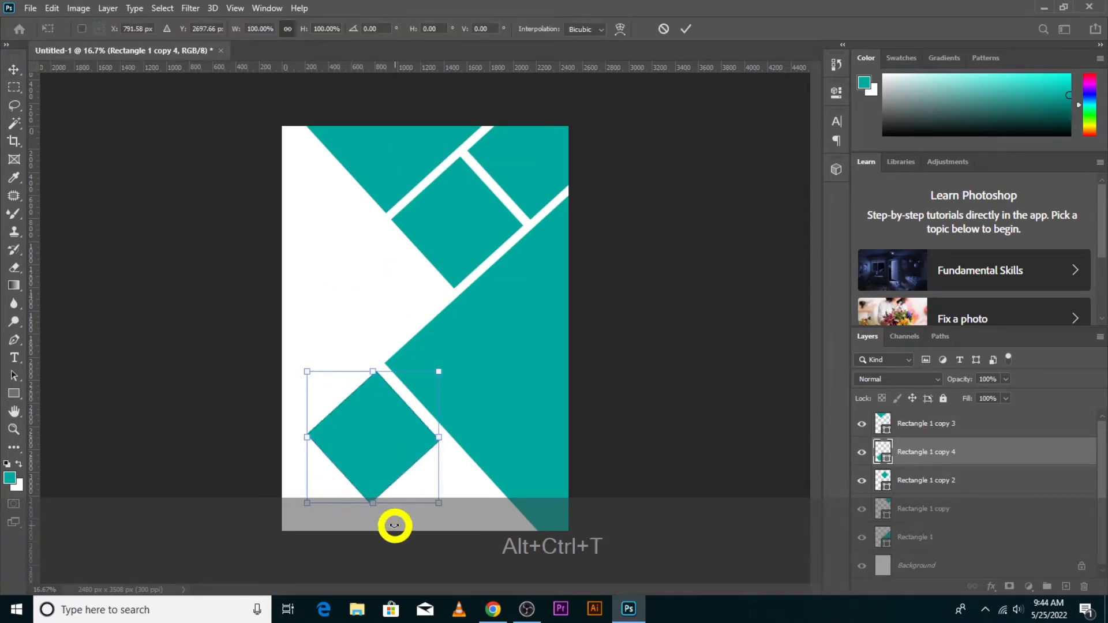
drag(439, 502, 354, 443)
scroll(428, 431, up, 2)
click(685, 30)
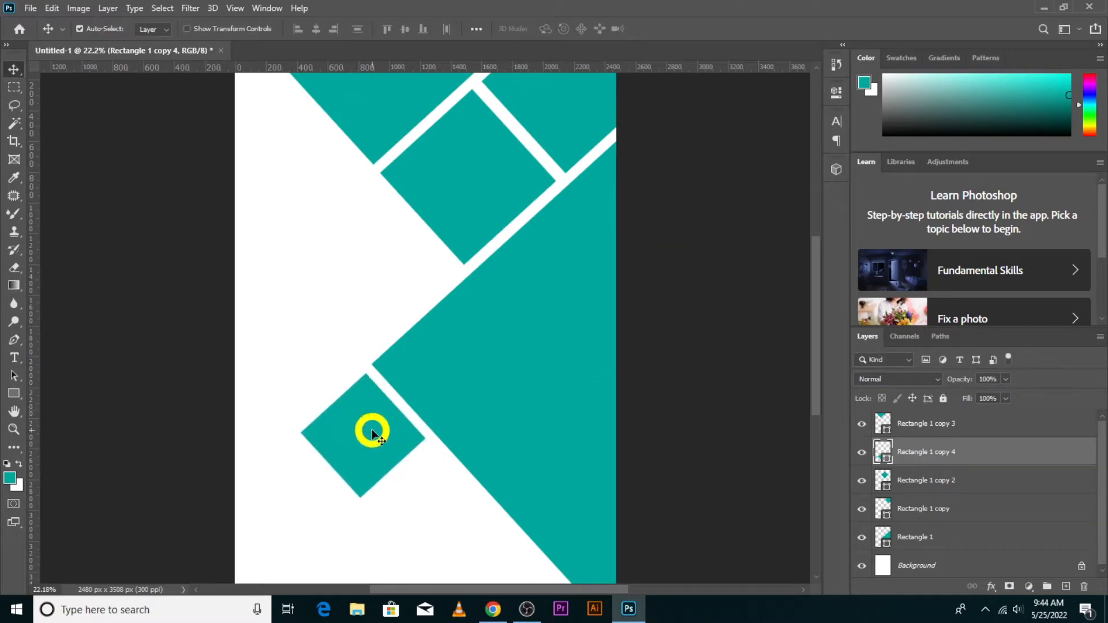
drag(377, 431, 377, 433)
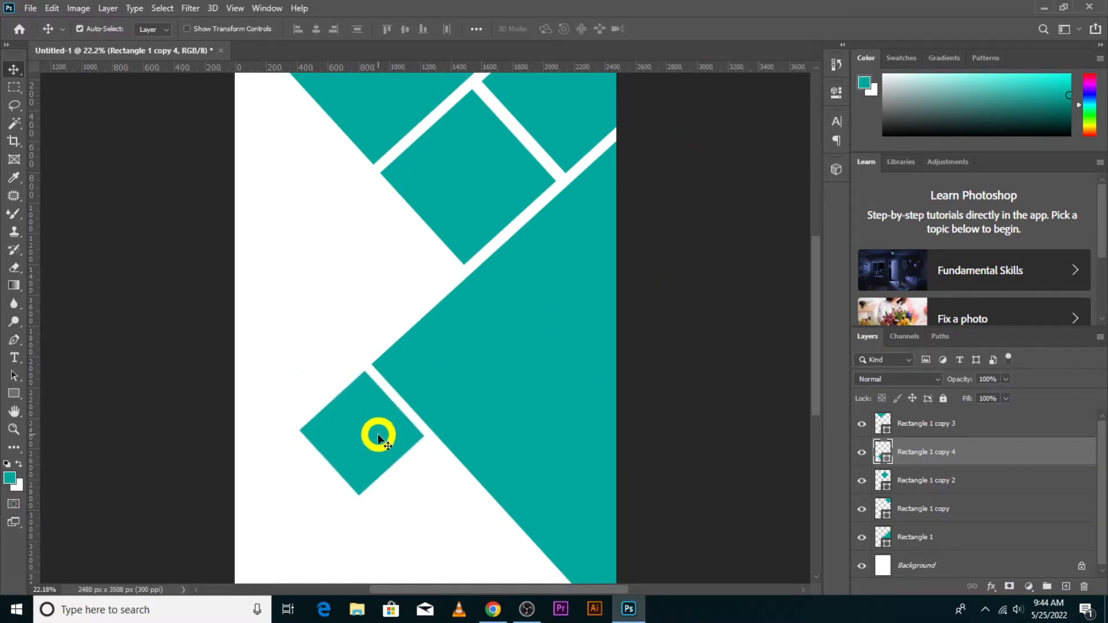
Step: Nudge the large diamond right and up to widen the gap to the small lower diamond
click(473, 419)
key(shift+Right)
key(shift+Right)
key(shift+Right)
key(shift+Right)
key(shift+Right)
key(shift+Up)
key(shift+Up)
key(shift+Up)
key(shift+Up)
key(shift+Up)
key(shift+Up)
key(shift+Right)
key(shift+Right)
key(shift+Right)
key(shift+Right)
key(shift+Right)
key(shift+Up)
key(shift+Up)
key(shift+Up)
key(shift+Up)
key(shift+Right)
key(shift+Right)
key(shift+Right)
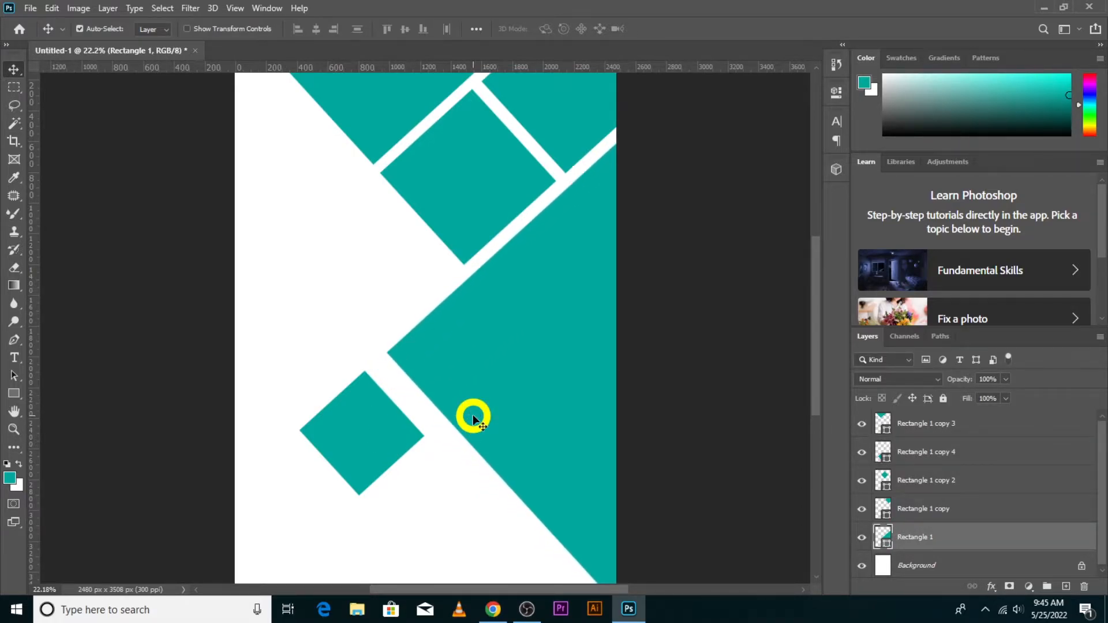
Step: Duplicate the small lower diamond twice, one copy down-right along the large diamond and one straddling the page's left edge
drag(359, 439, 453, 514)
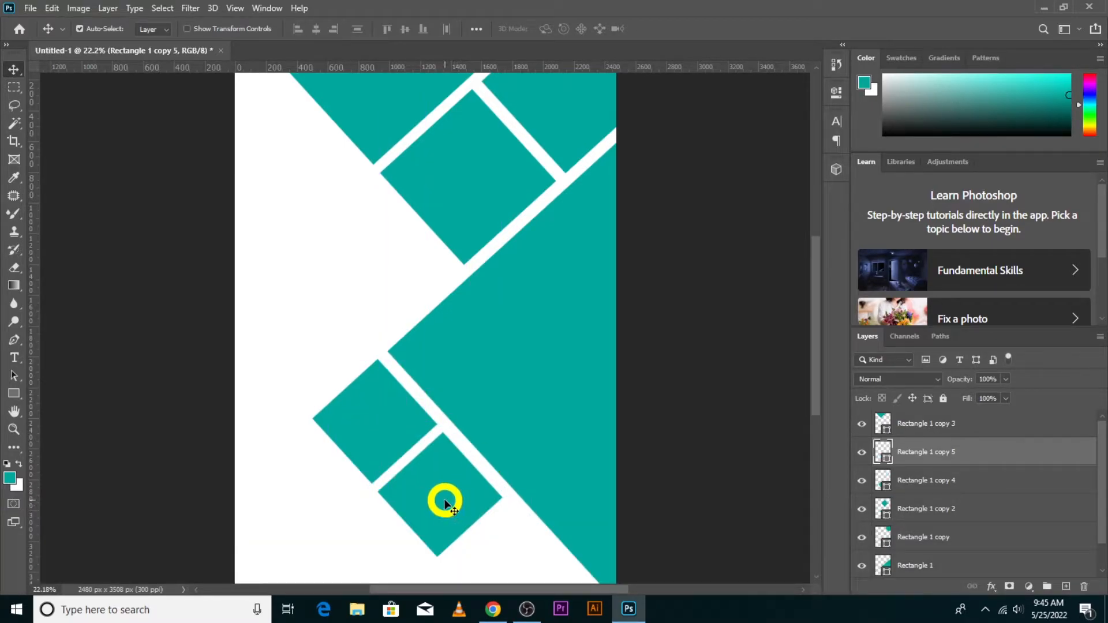
drag(374, 414, 252, 423)
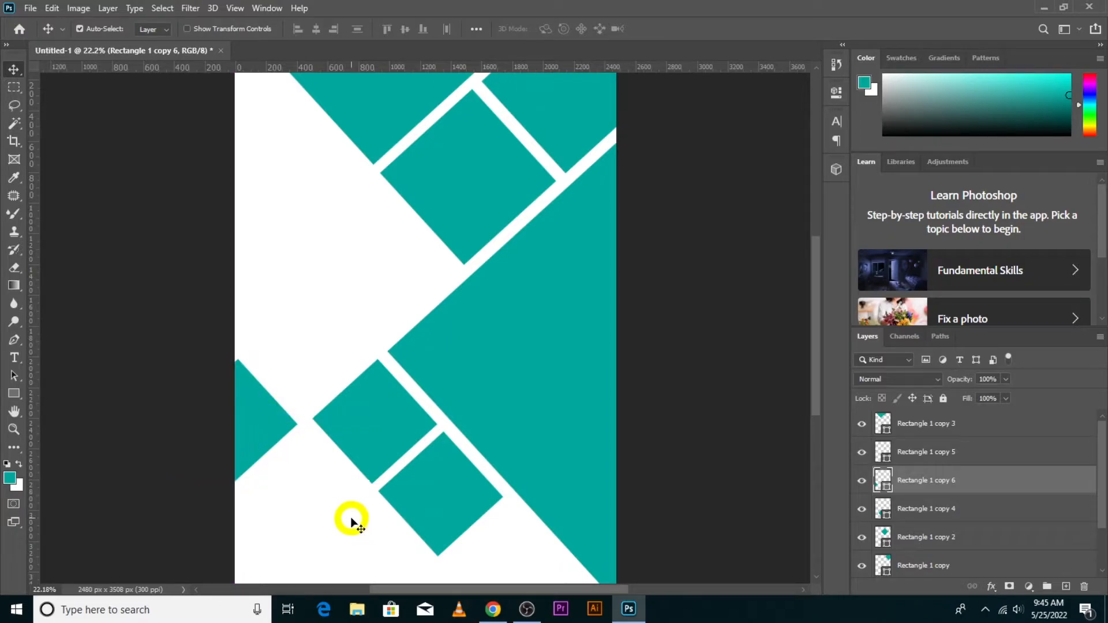
Step: Scale the diamond on the page's left edge to about 109% and adjust its position
key(ctrl+t)
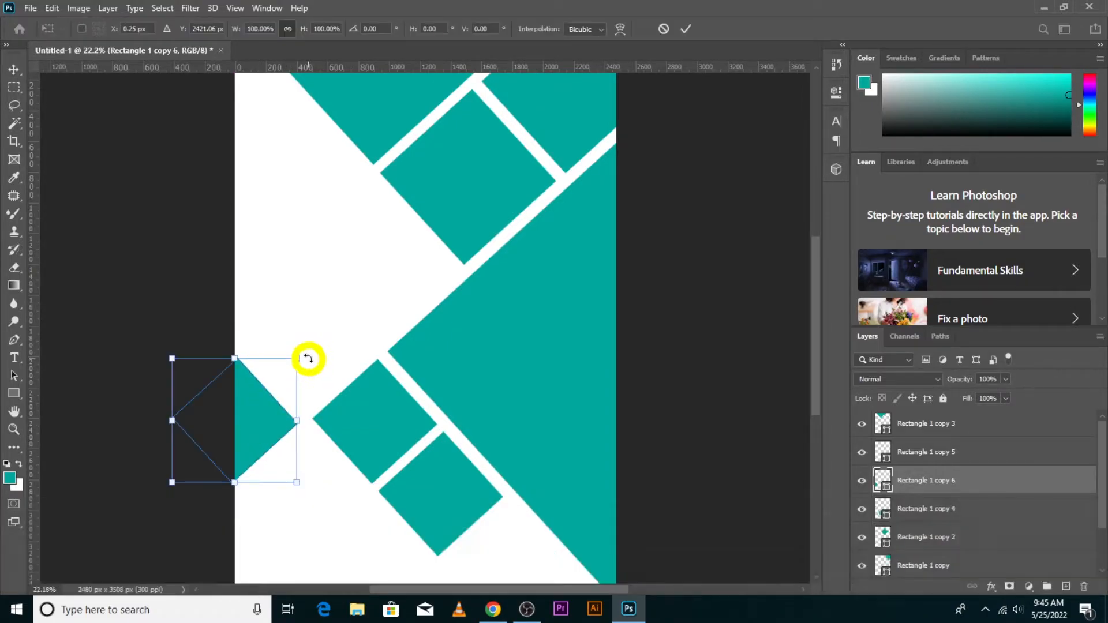
drag(308, 351, 317, 346)
drag(265, 421, 259, 423)
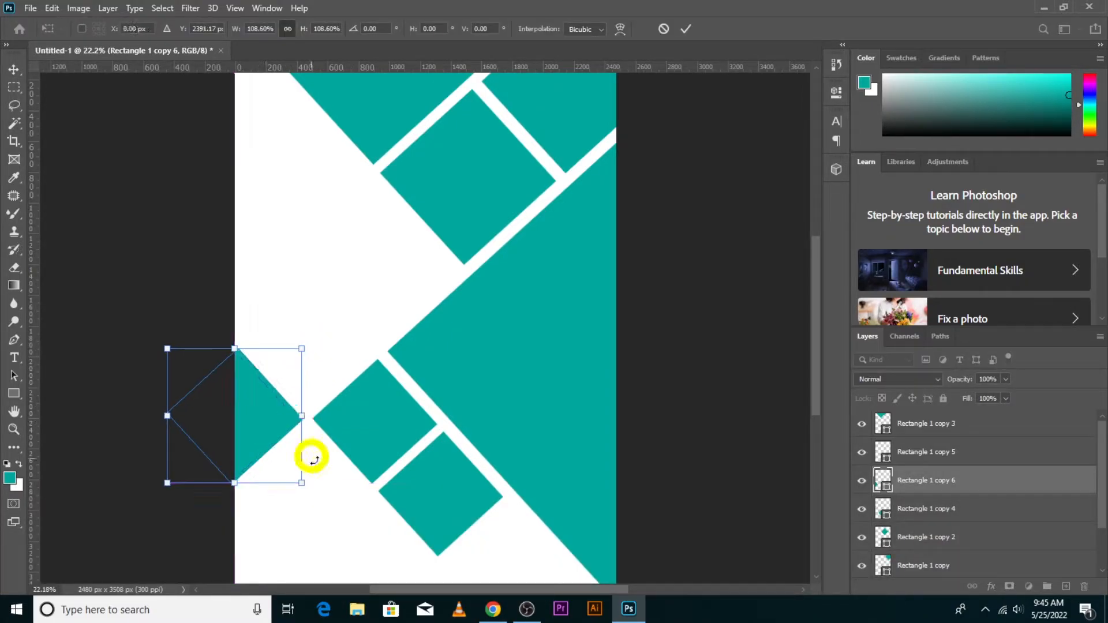
click(686, 28)
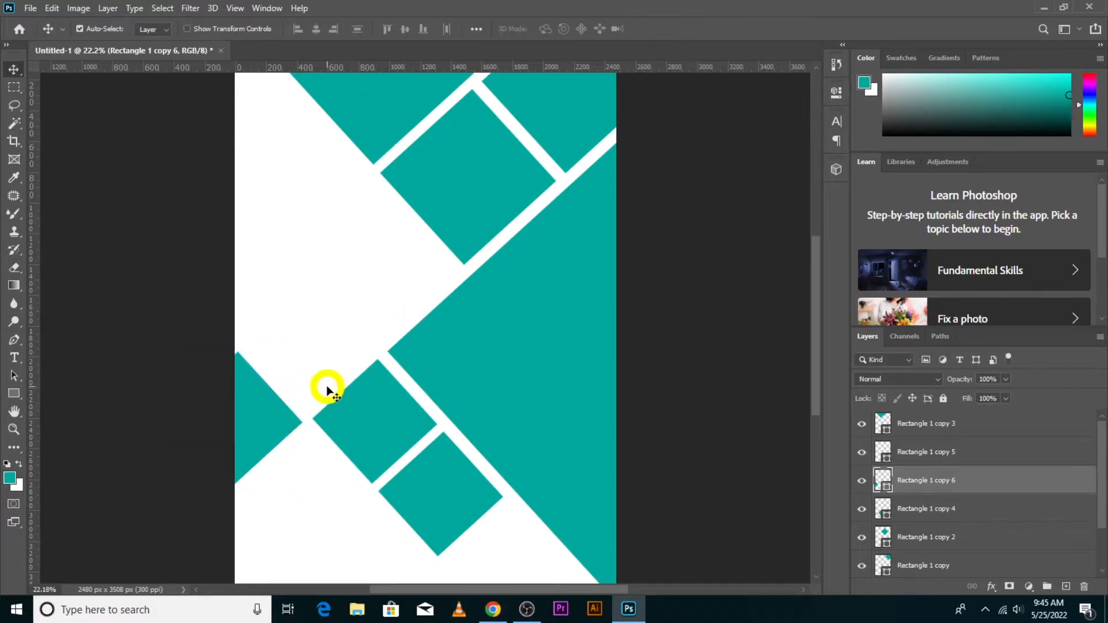
drag(266, 404, 263, 404)
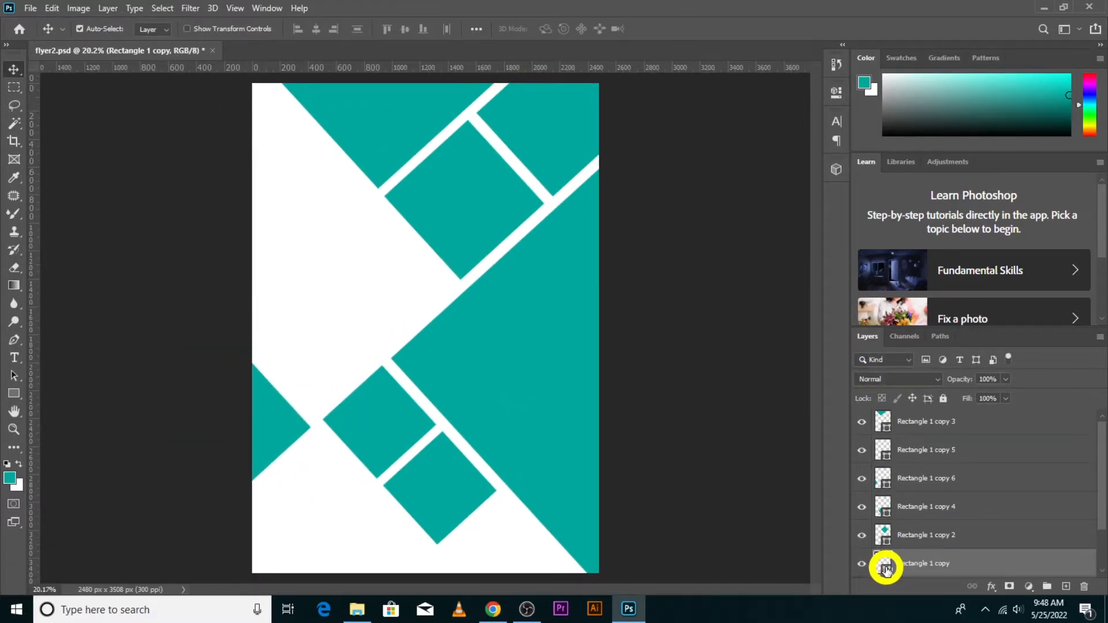
Step: Check the fill colour of the upper right corner diamond, then select the top-edge diamond
double_click(886, 569)
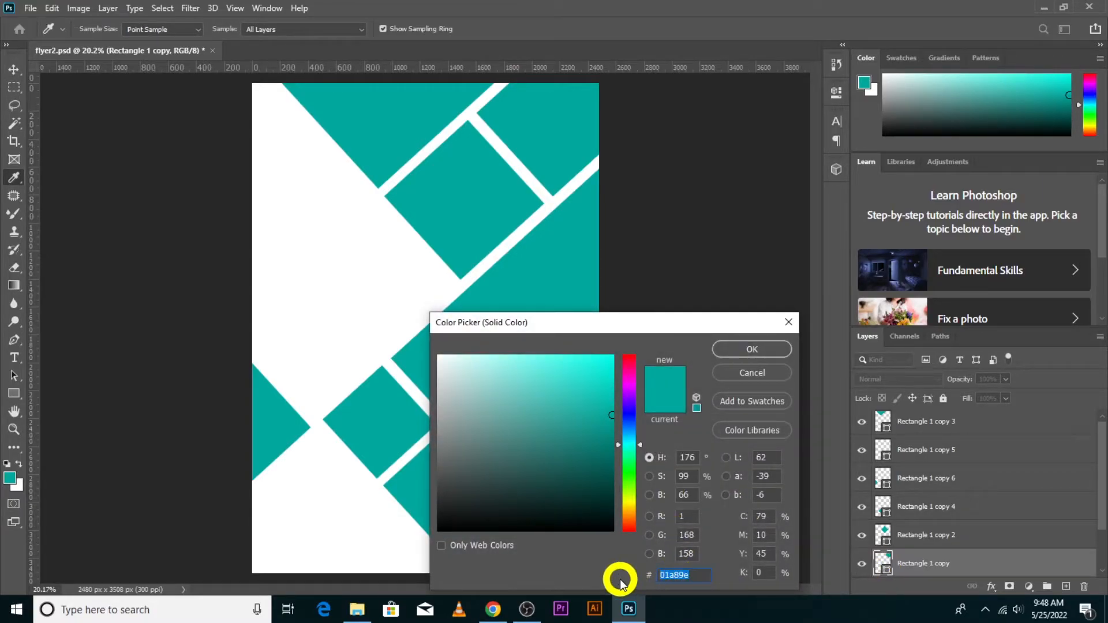
click(749, 349)
key(v)
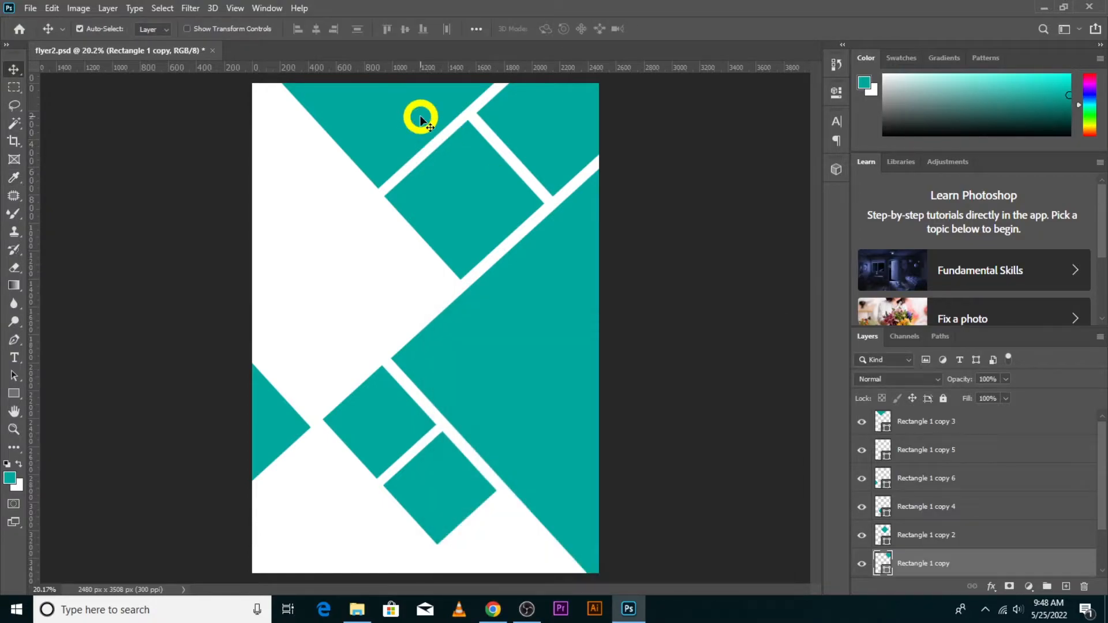
click(420, 116)
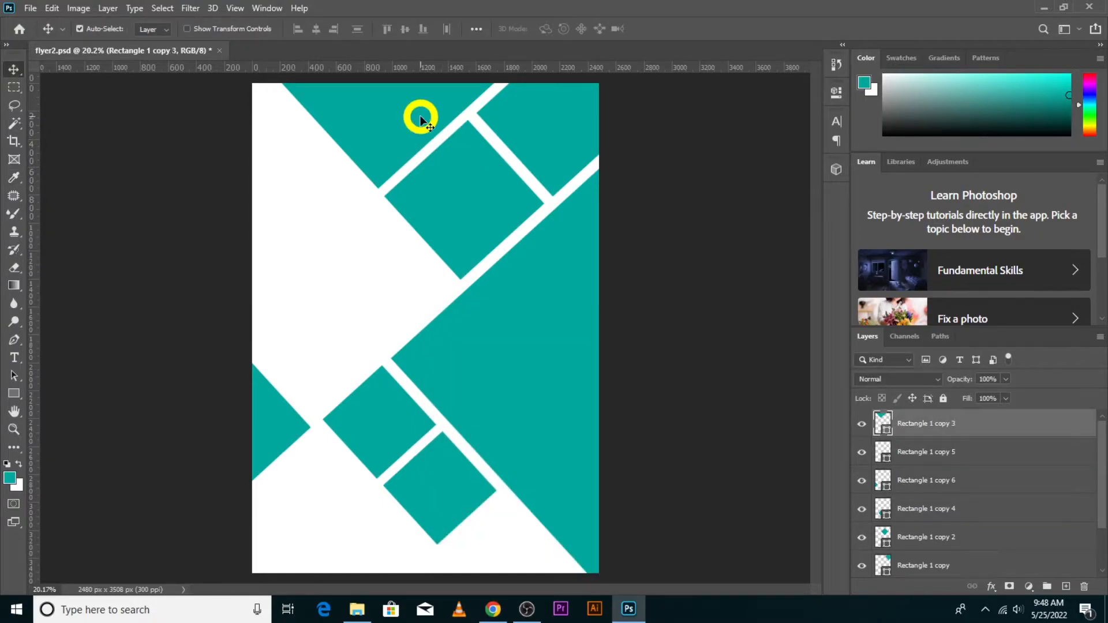
Step: Change the top-edge diamond's fill colour to F9B7B7 and save the flyer
double_click(885, 429)
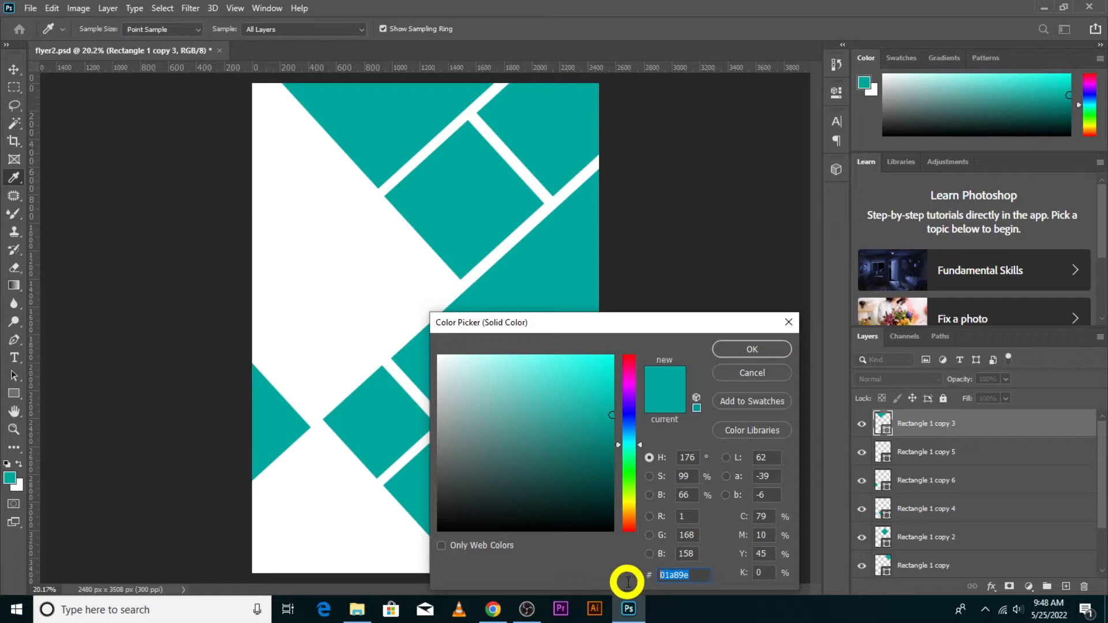
text(F9)
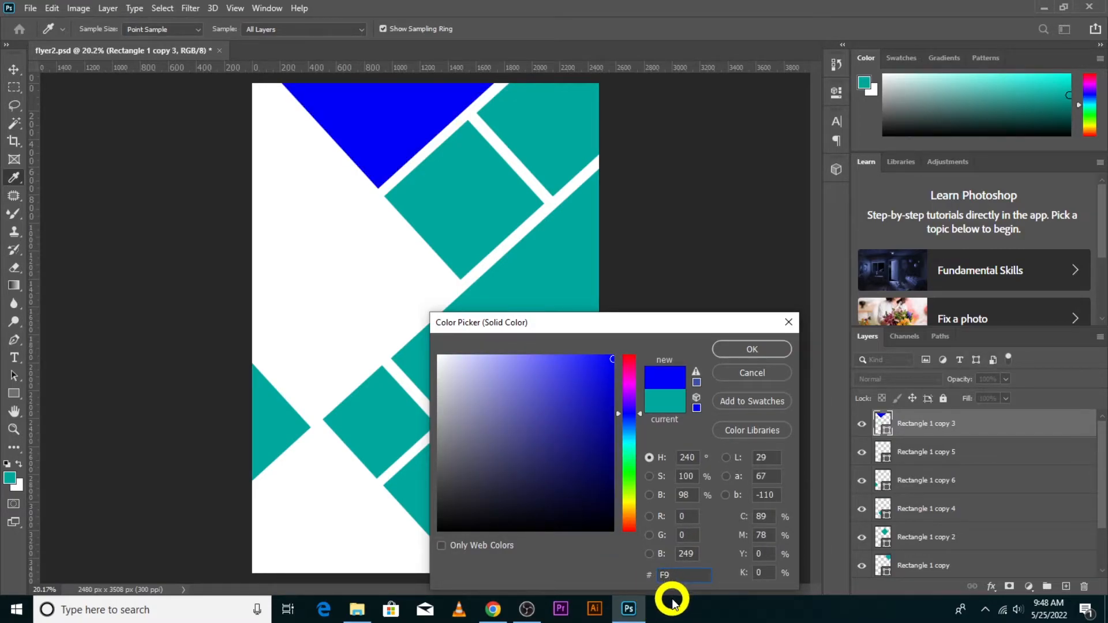
text(B7)
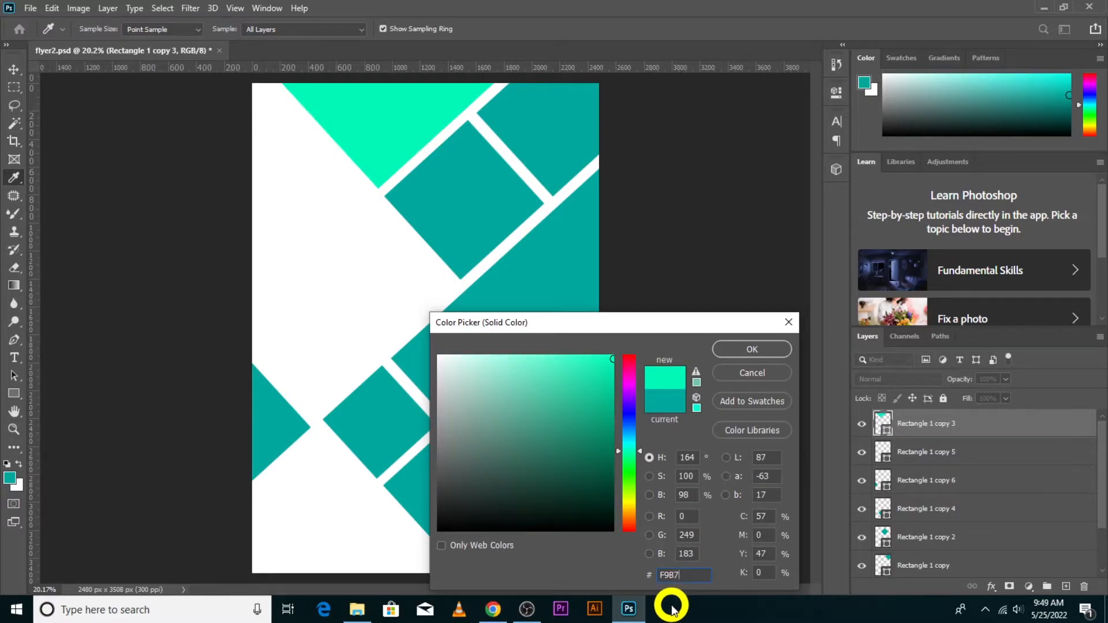
text(B7)
click(744, 349)
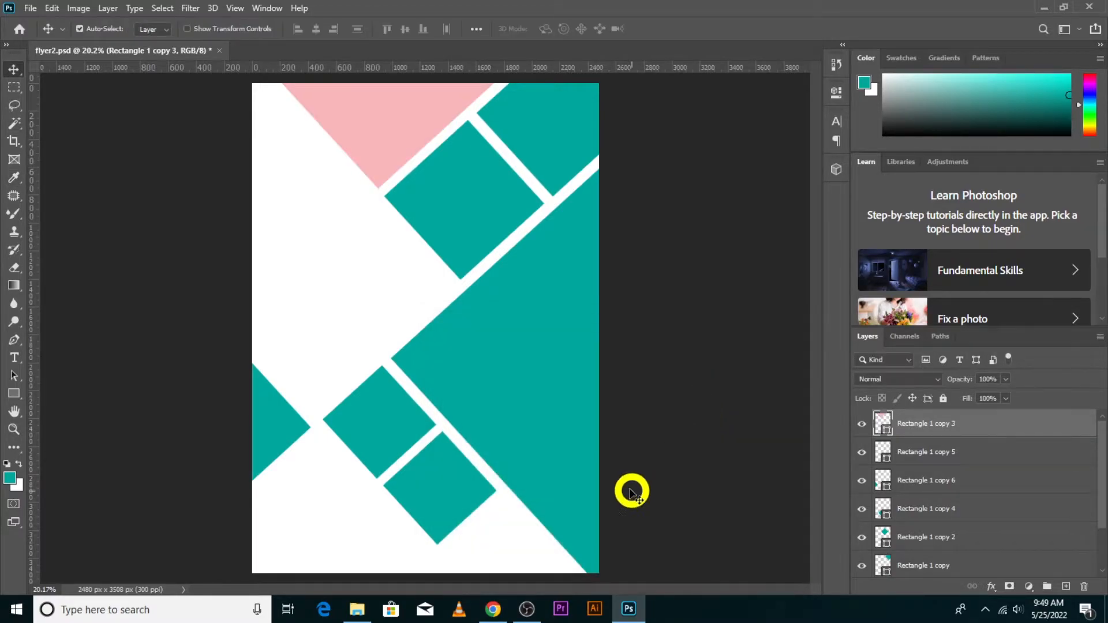
key(ctrl+s)
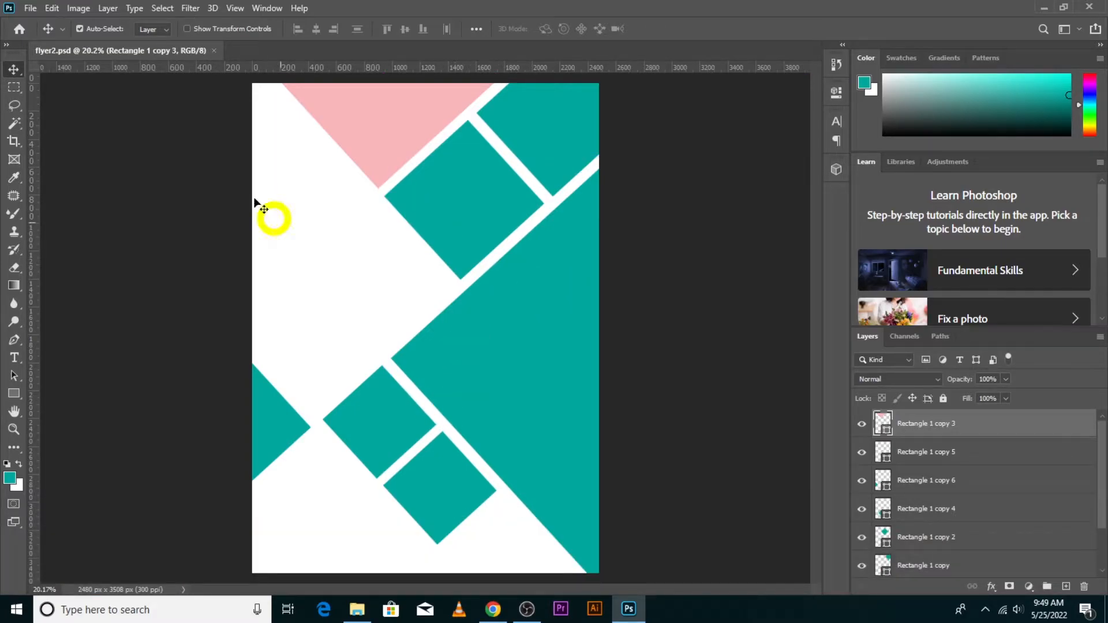
Step: Place image 23 from the Desktop into the flyer as an embedded file
click(30, 10)
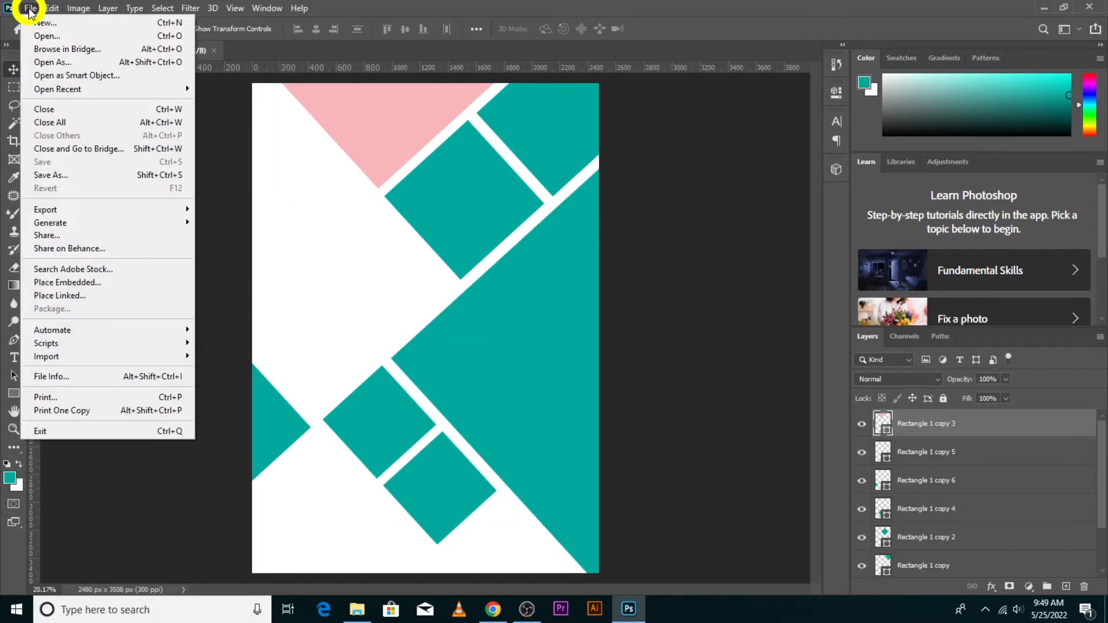
click(77, 281)
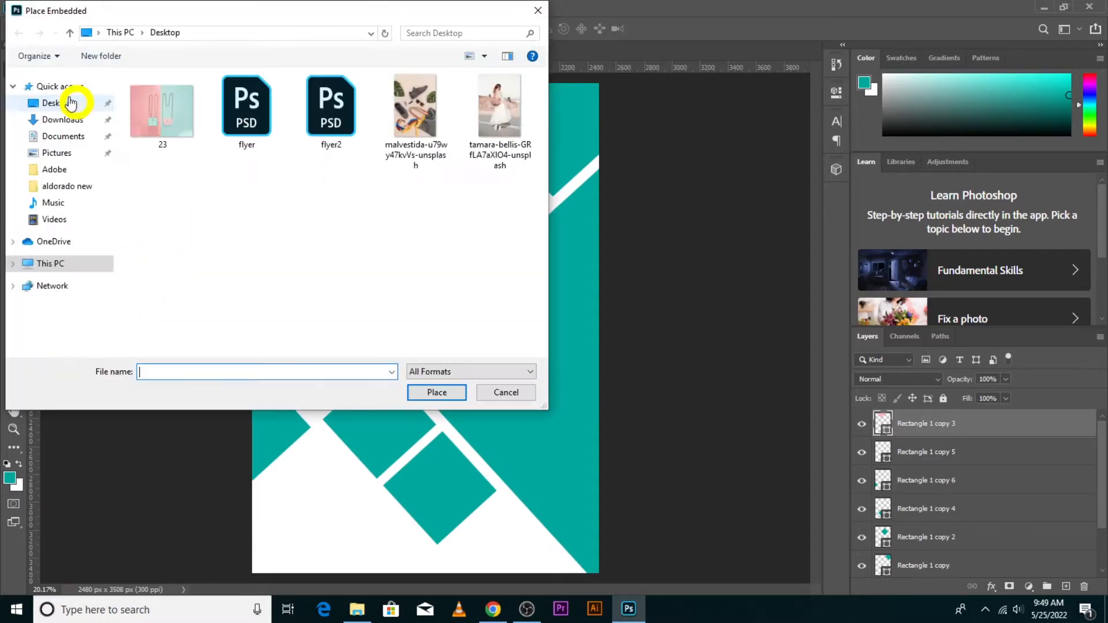
click(153, 111)
click(426, 396)
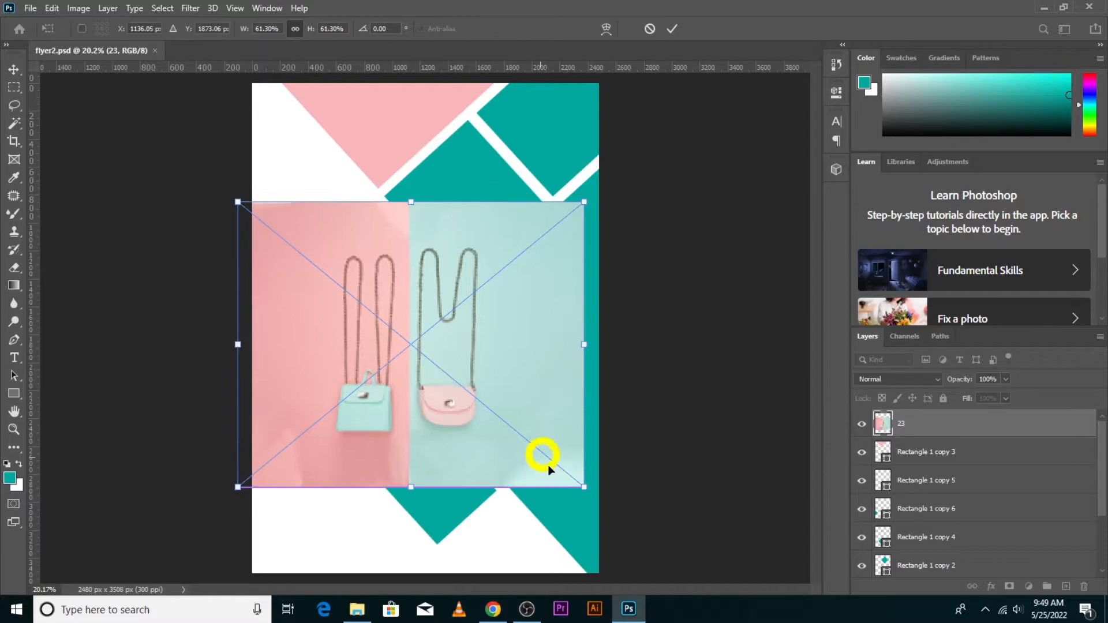
Step: Scale the placed handbag image to about 28% and move it over the two small lower diamonds
drag(584, 489, 401, 369)
drag(388, 248, 441, 406)
drag(452, 477, 441, 473)
click(672, 28)
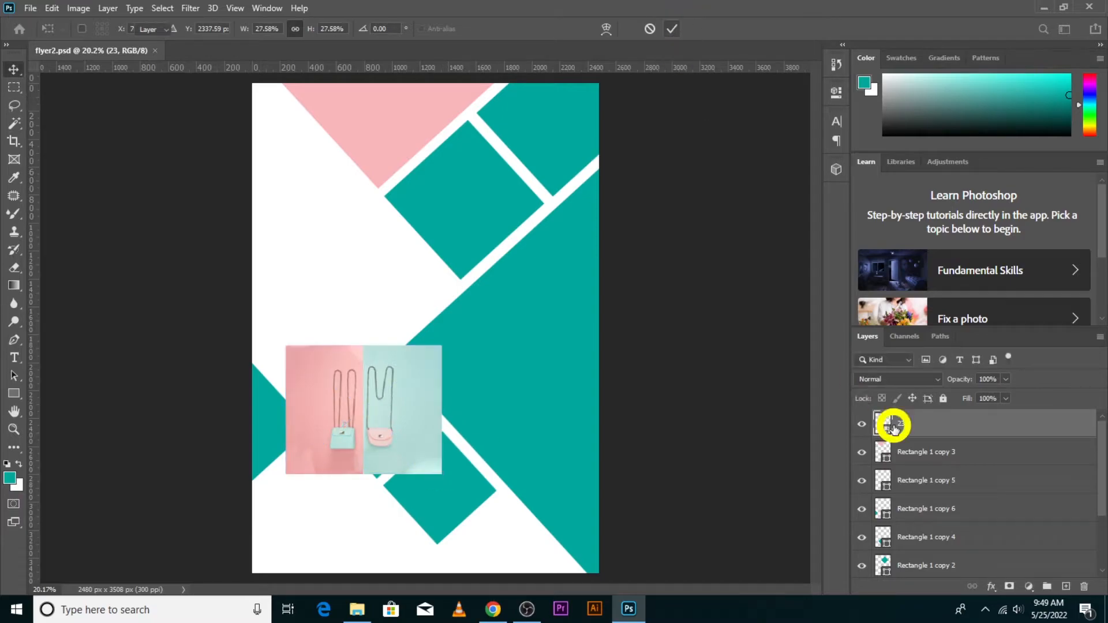
drag(404, 393, 411, 457)
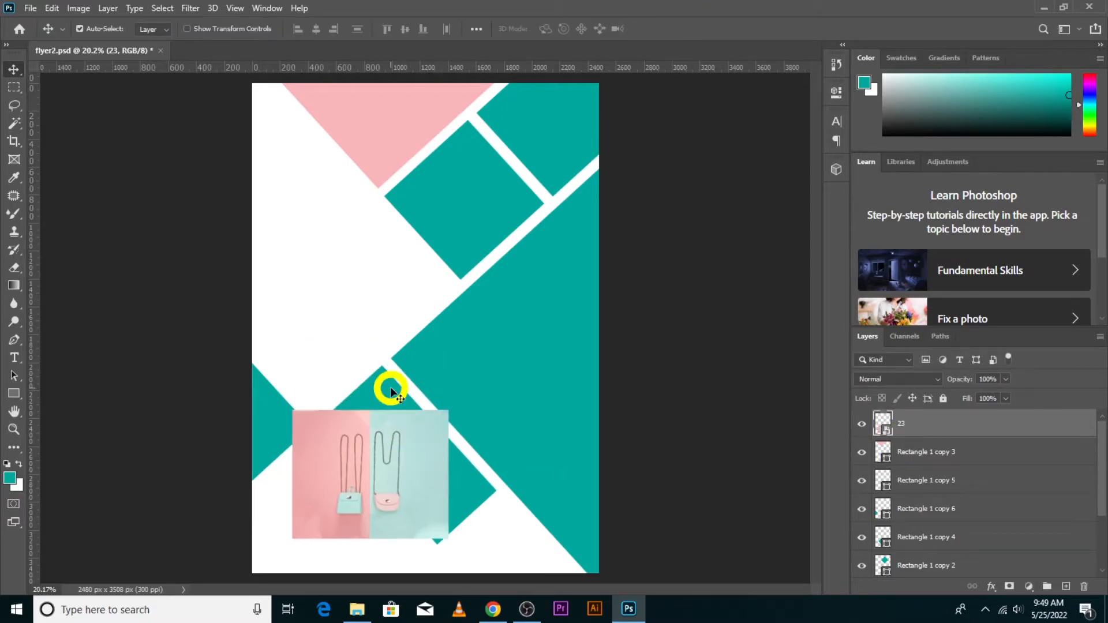
Step: Move layer 23 directly above Rectangle 1 copy 4 and clip it to that small diamond
click(390, 388)
drag(900, 424, 923, 499)
right_click(927, 483)
click(786, 306)
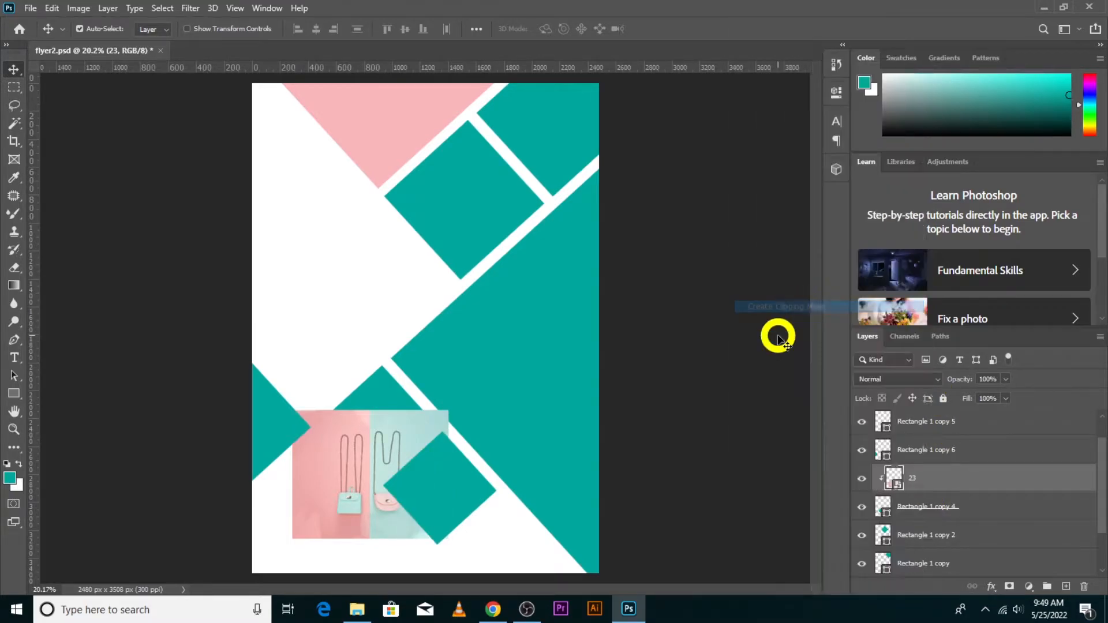
Step: Scale the clipped handbag image to about 24.6% and position it so both bags sit inside the small diamond
drag(400, 423, 397, 395)
key(ctrl+t)
drag(463, 489, 447, 476)
drag(390, 434, 390, 438)
drag(451, 484, 442, 474)
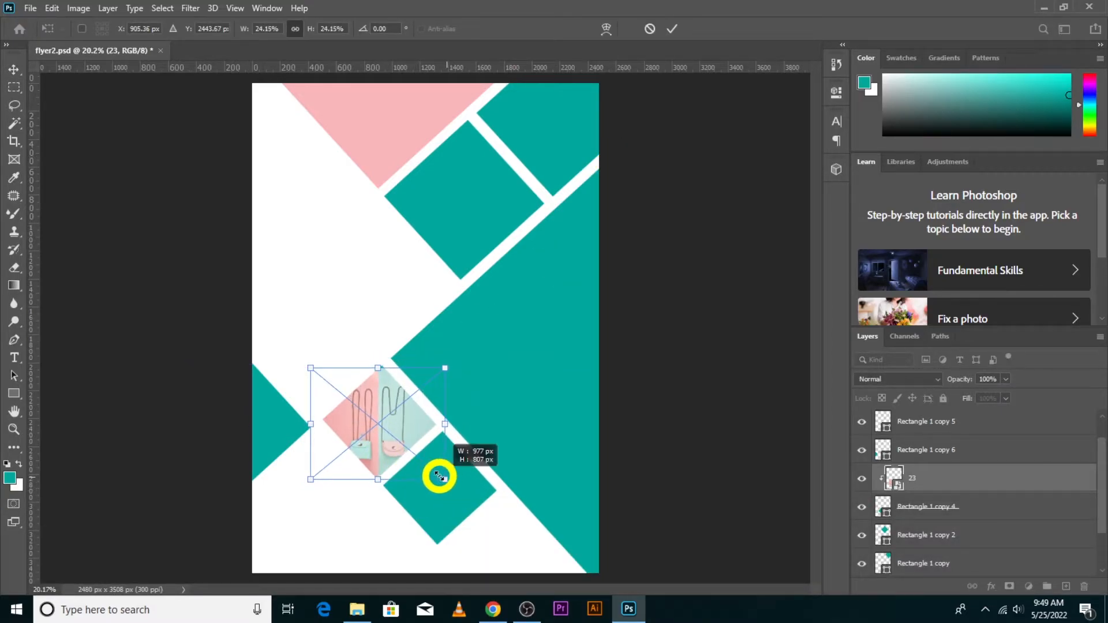
drag(390, 414, 393, 411)
drag(445, 475, 451, 477)
drag(391, 440, 397, 441)
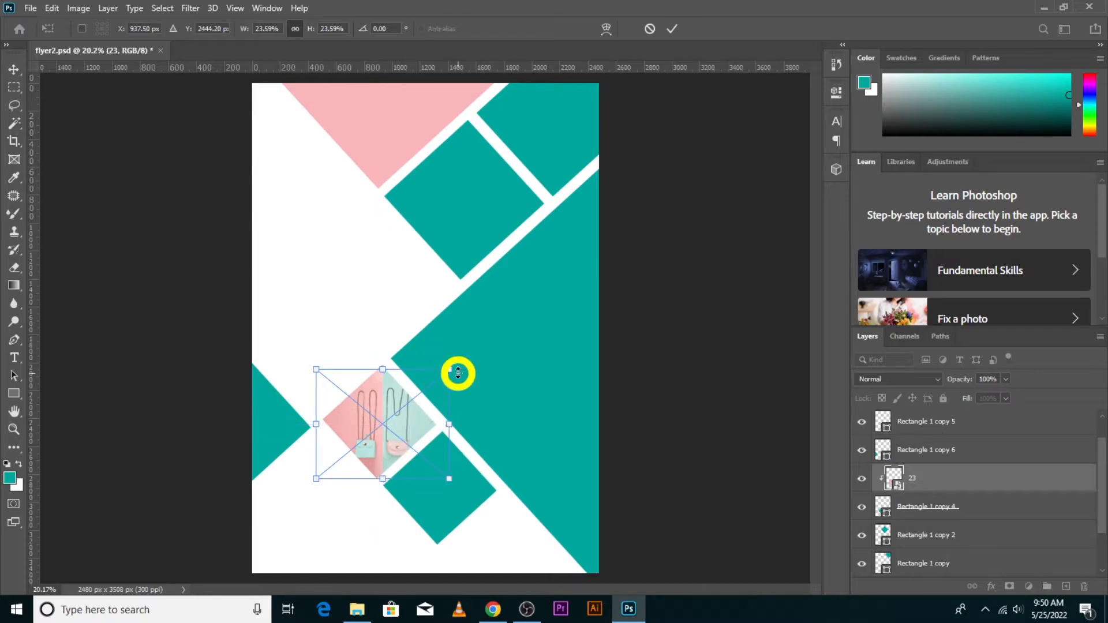
drag(452, 367, 456, 361)
drag(422, 414, 420, 415)
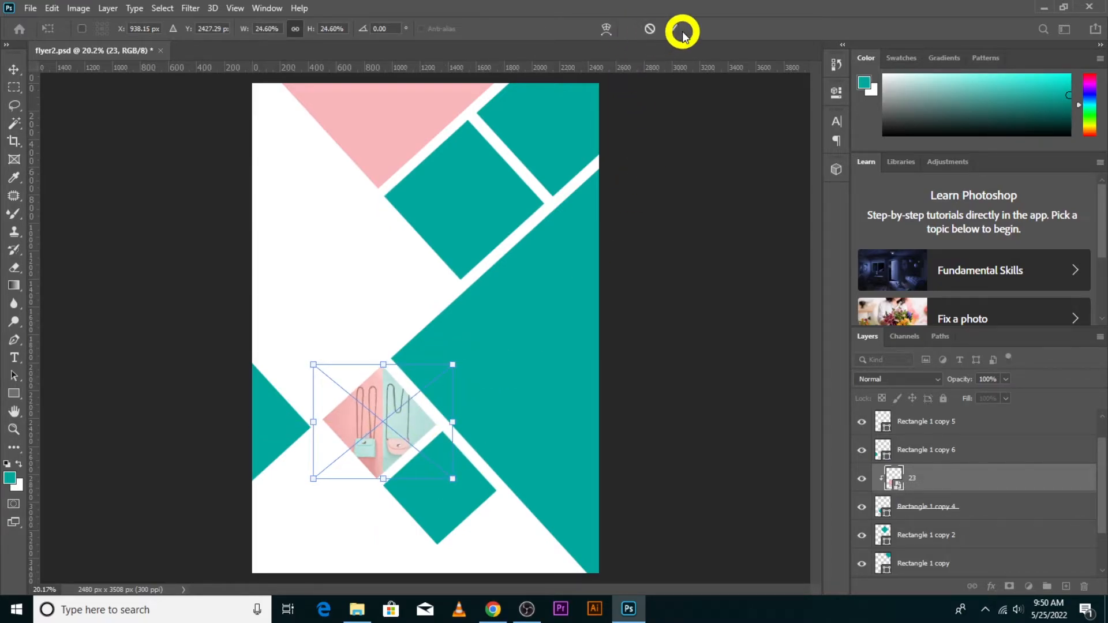
click(680, 30)
Step: Embed the malvestida-u79wy47kvVs-unsplash photo, scale it to about 5.5% and position it over the diamond below the pink shape
click(30, 8)
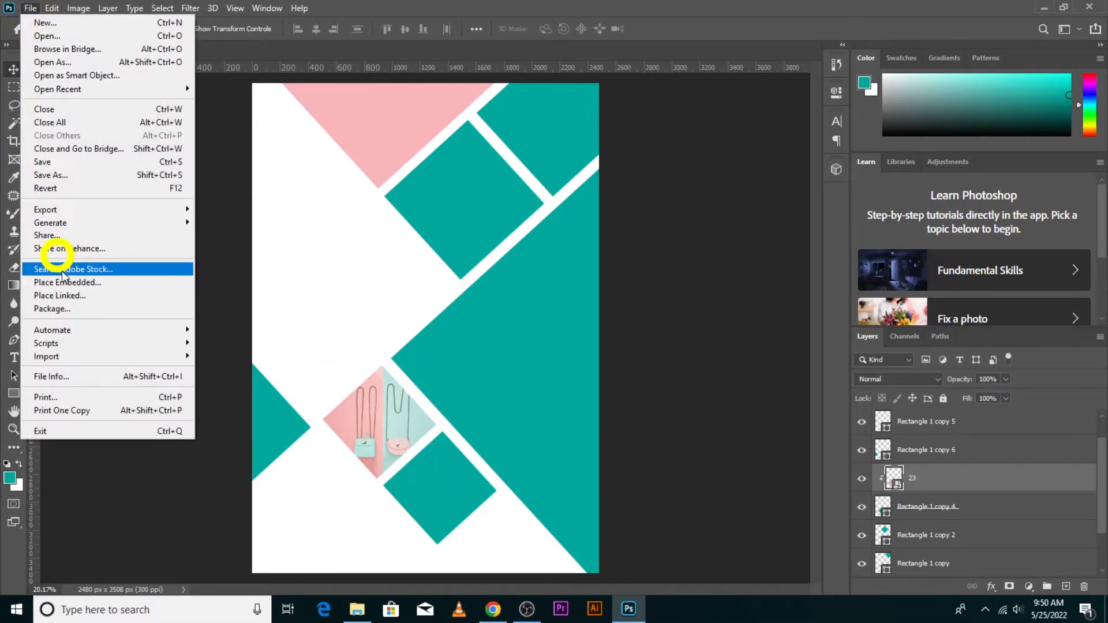
click(62, 277)
double_click(413, 109)
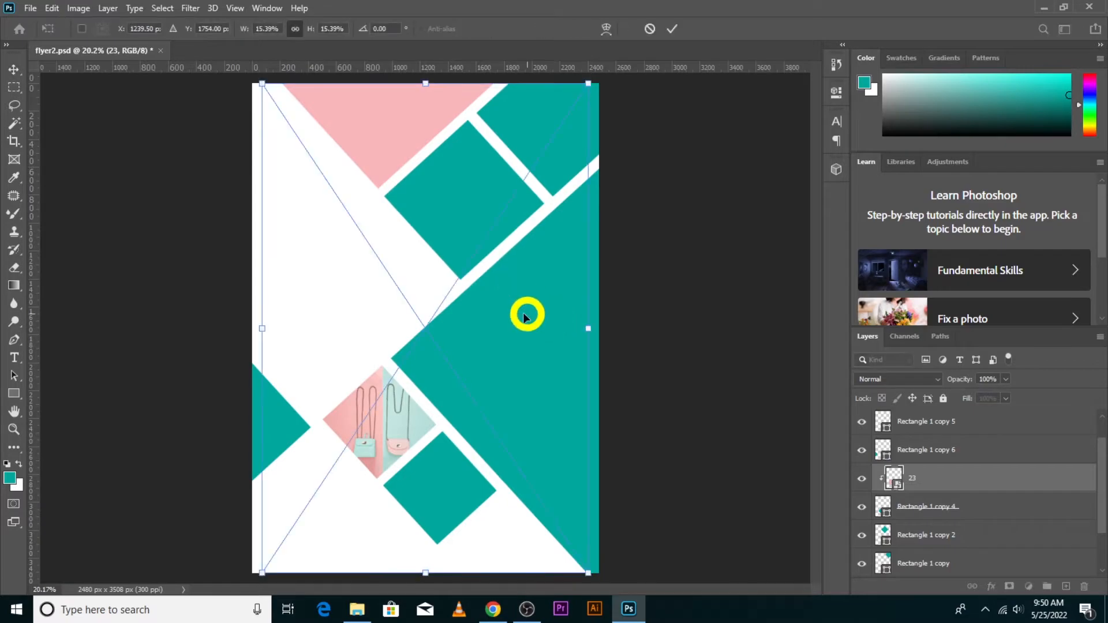
drag(588, 573, 428, 344)
drag(364, 257, 394, 328)
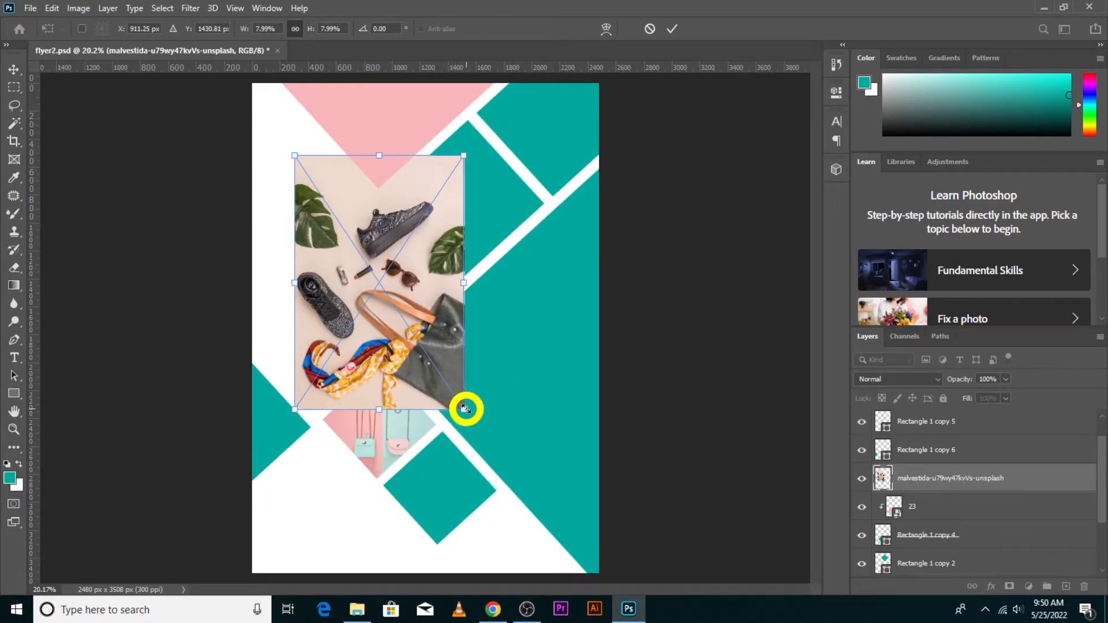
drag(464, 409, 410, 331)
drag(378, 283, 479, 243)
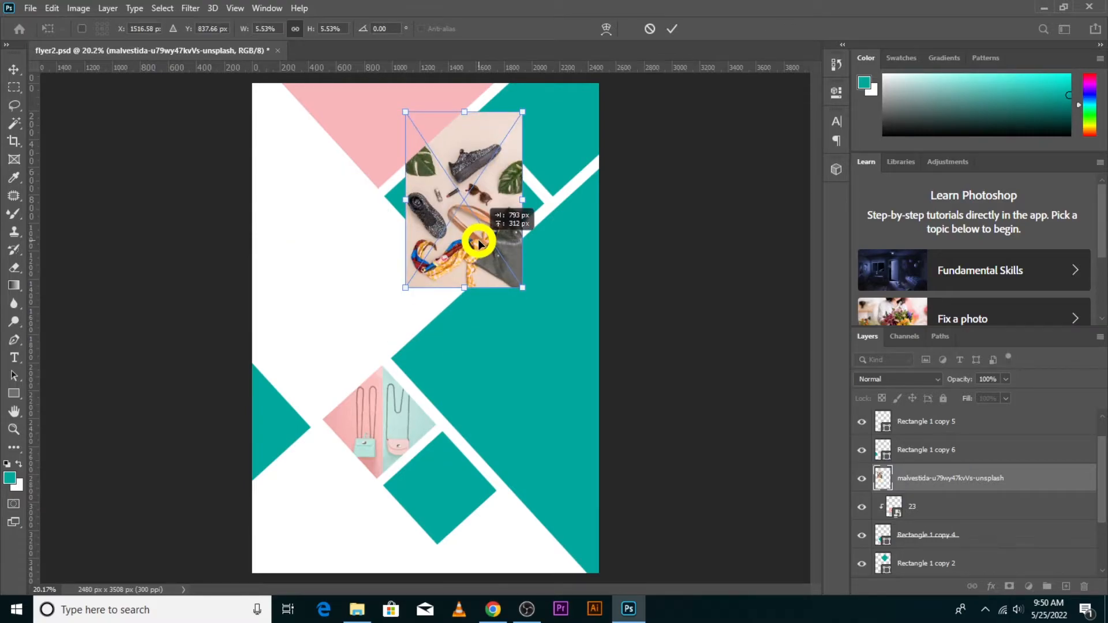
click(670, 30)
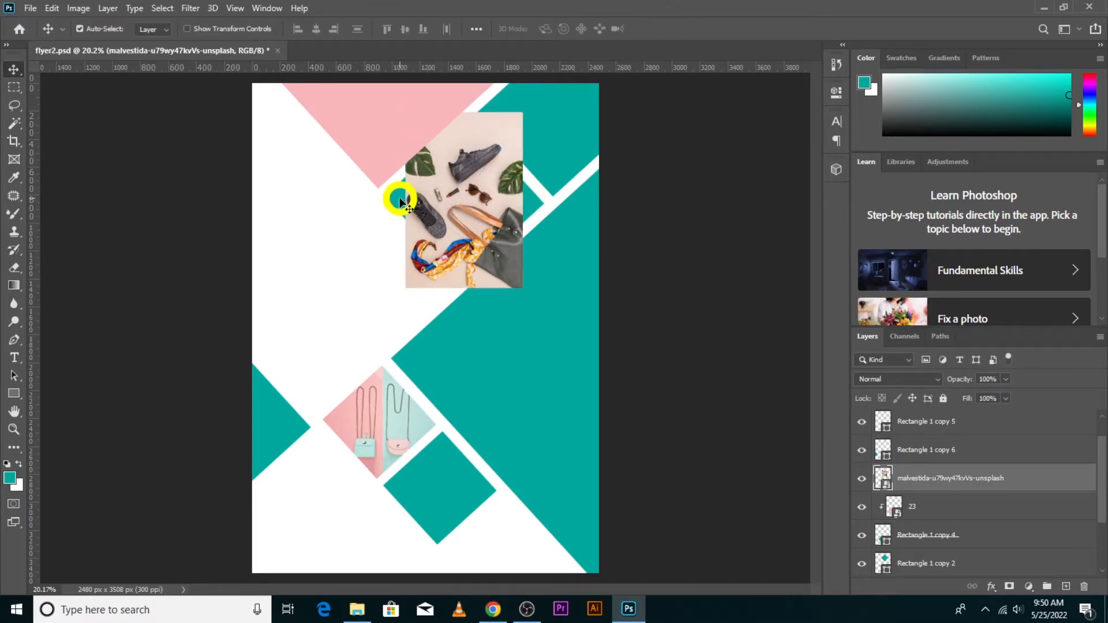
Step: Fill the diamond behind the shoe photo with the photo's beige background colour, efded3
click(400, 201)
double_click(884, 569)
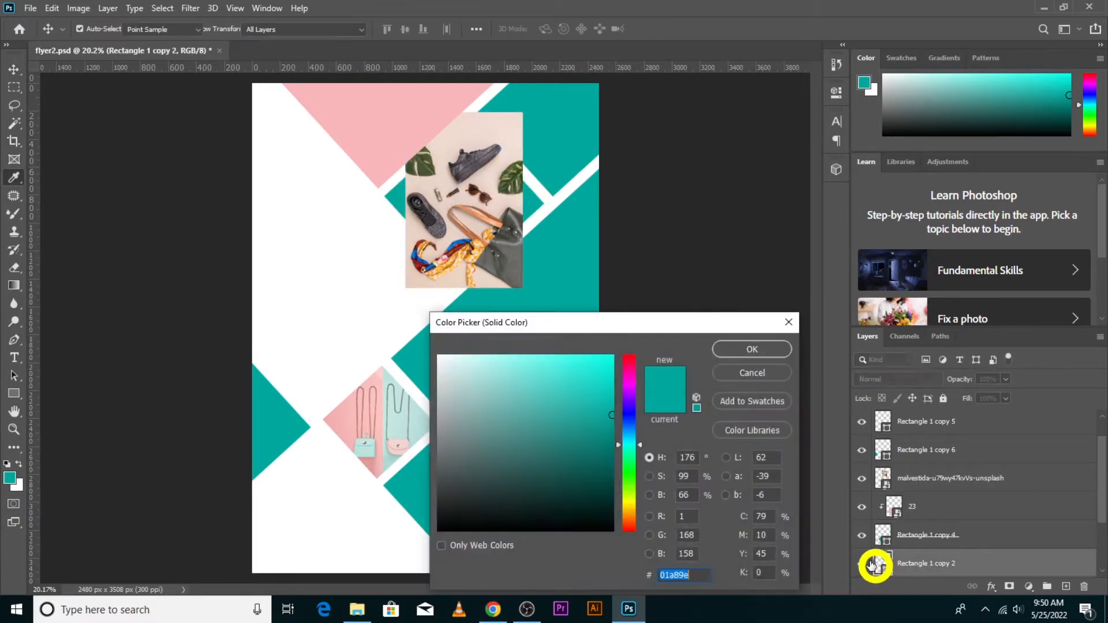
click(456, 137)
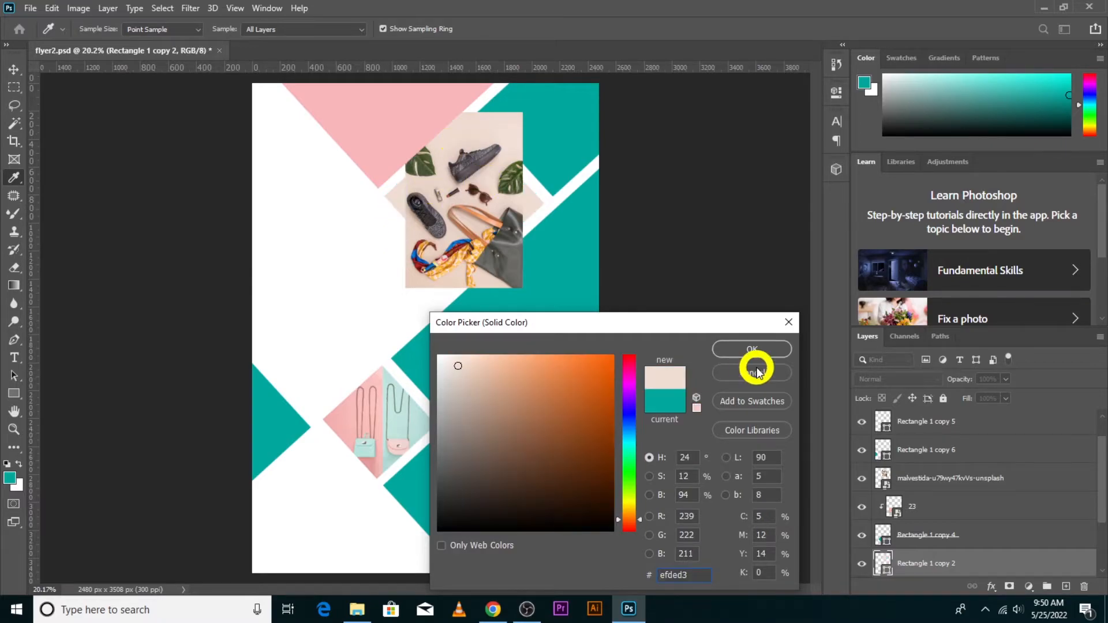
click(752, 351)
Step: Move the malvestida photo layer directly above Rectangle 1 copy 2 and clip it to that beige diamond
click(489, 249)
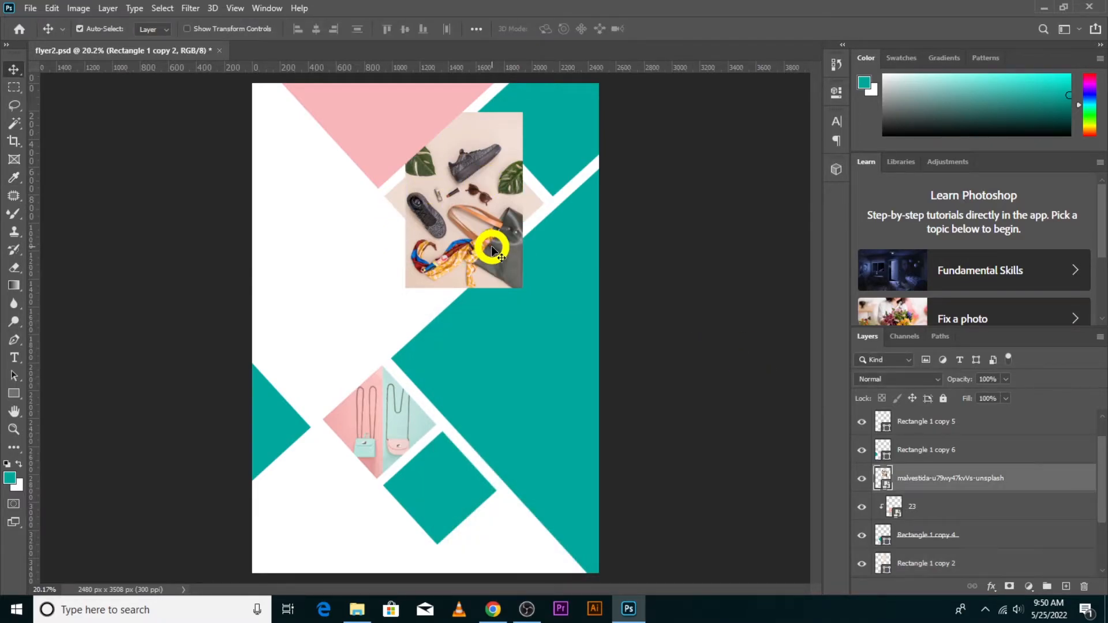
click(862, 507)
click(862, 507)
scroll(902, 456, up, 1)
scroll(889, 496, down, 3)
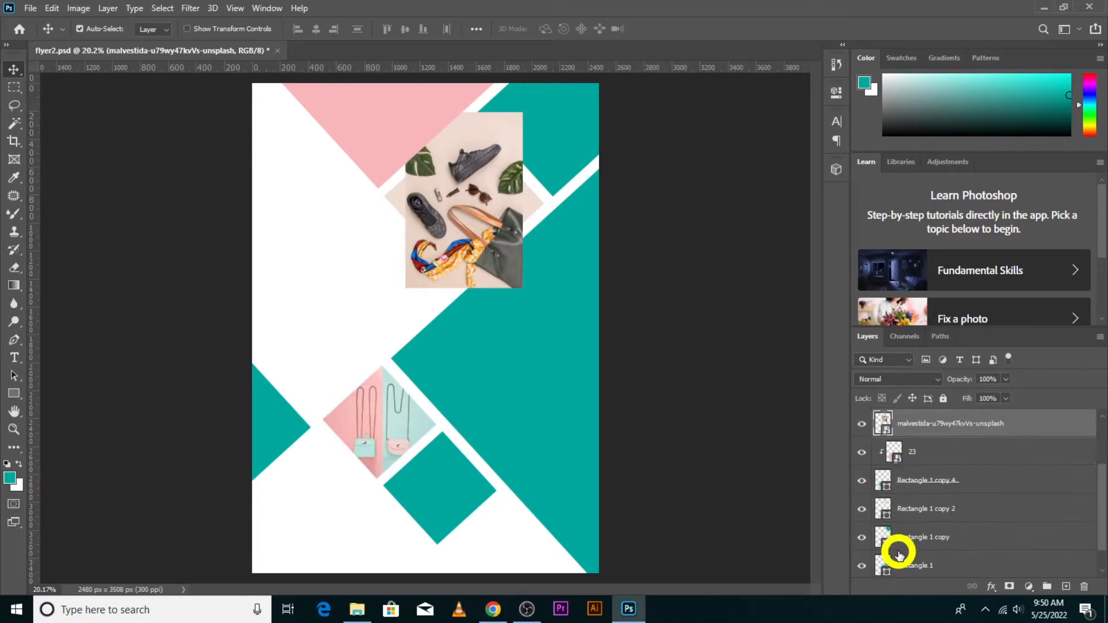
scroll(885, 508, up, 2)
click(860, 482)
click(860, 482)
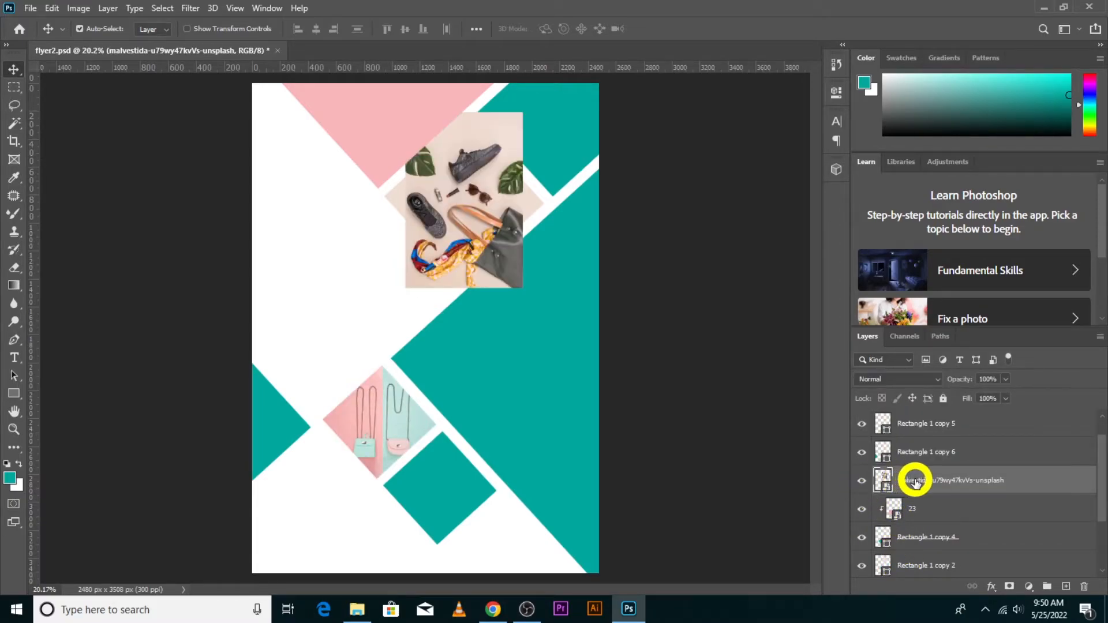
click(532, 207)
drag(942, 478, 958, 547)
right_click(937, 541)
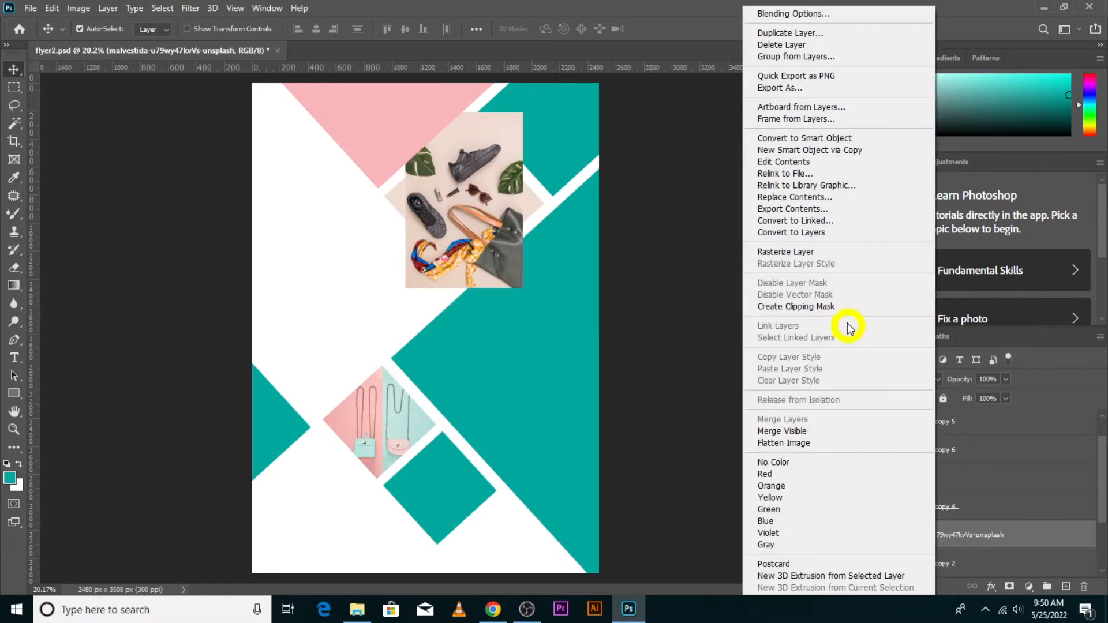
click(846, 307)
Step: Scale the clipped shoe and bag photo to about 6.3% and centre it over the beige diamond
mouse_move(471, 221)
mouse_down()
mouse_move(464, 209)
mouse_move(502, 242)
mouse_move(494, 210)
mouse_move(482, 210)
mouse_up()
key(ctrl+t)
drag(523, 277, 538, 300)
drag(478, 226, 462, 221)
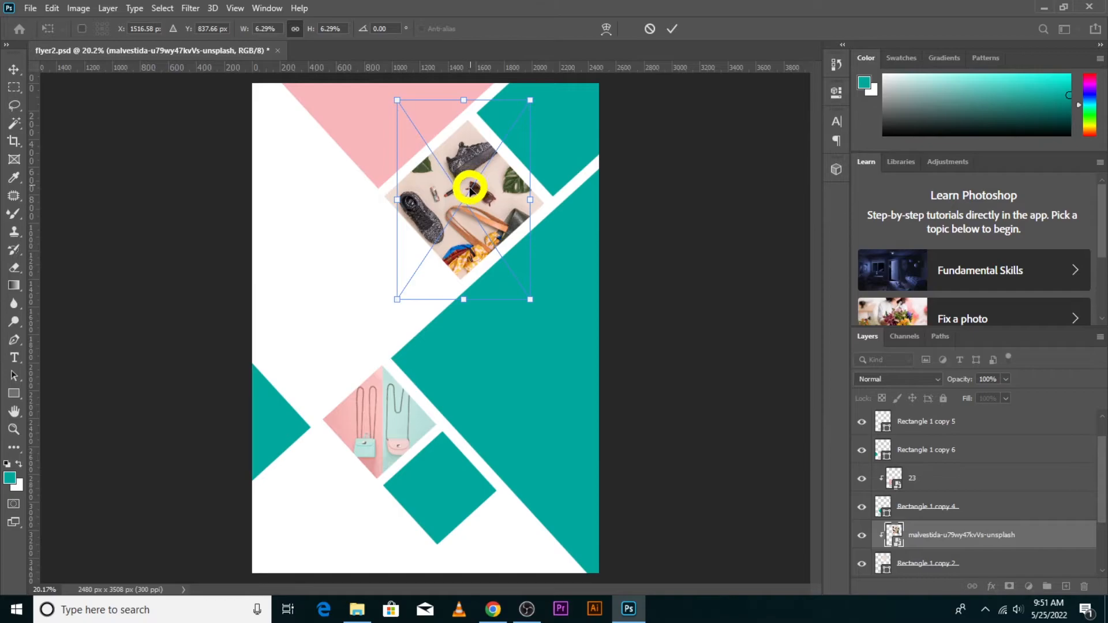
click(672, 28)
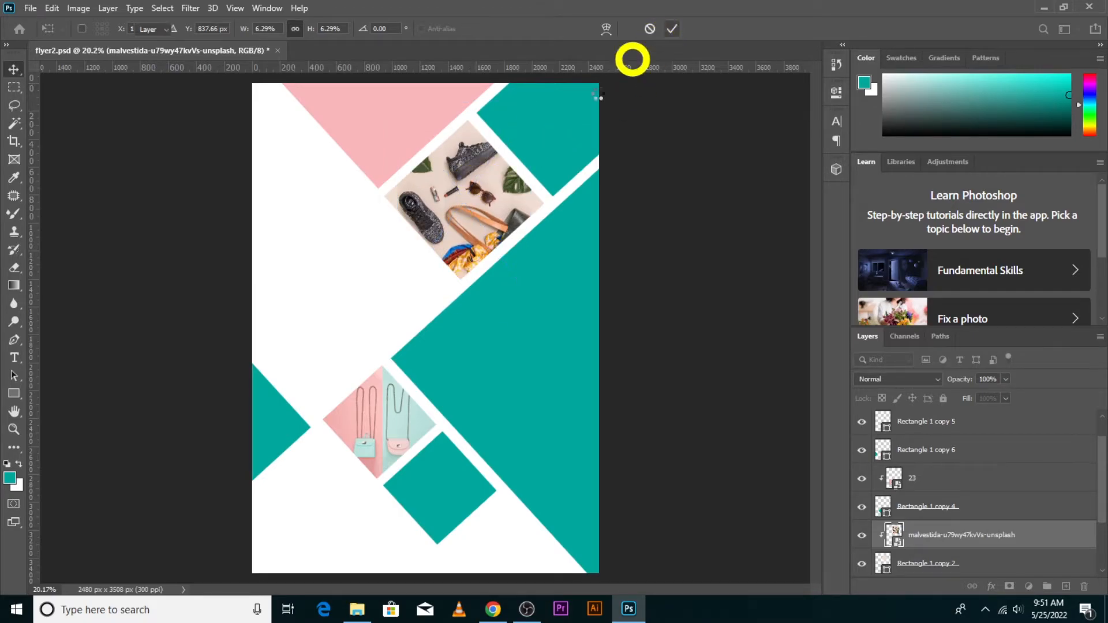
Step: Rasterize the malvestida photo layer
scroll(497, 247, up, 5)
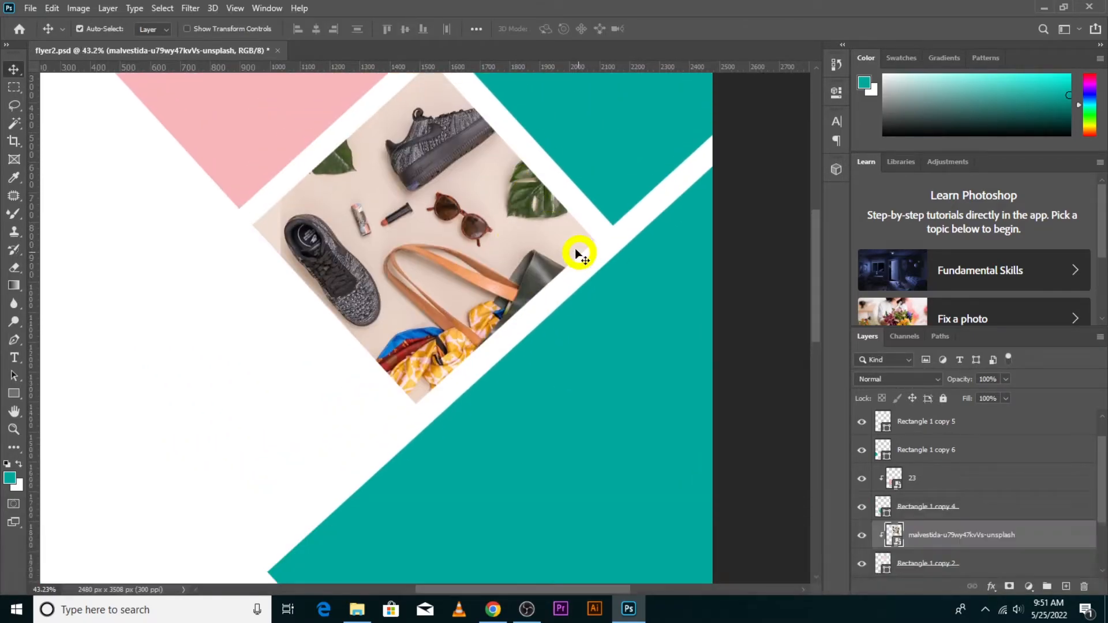
click(574, 236)
click(909, 534)
right_click(909, 534)
click(955, 252)
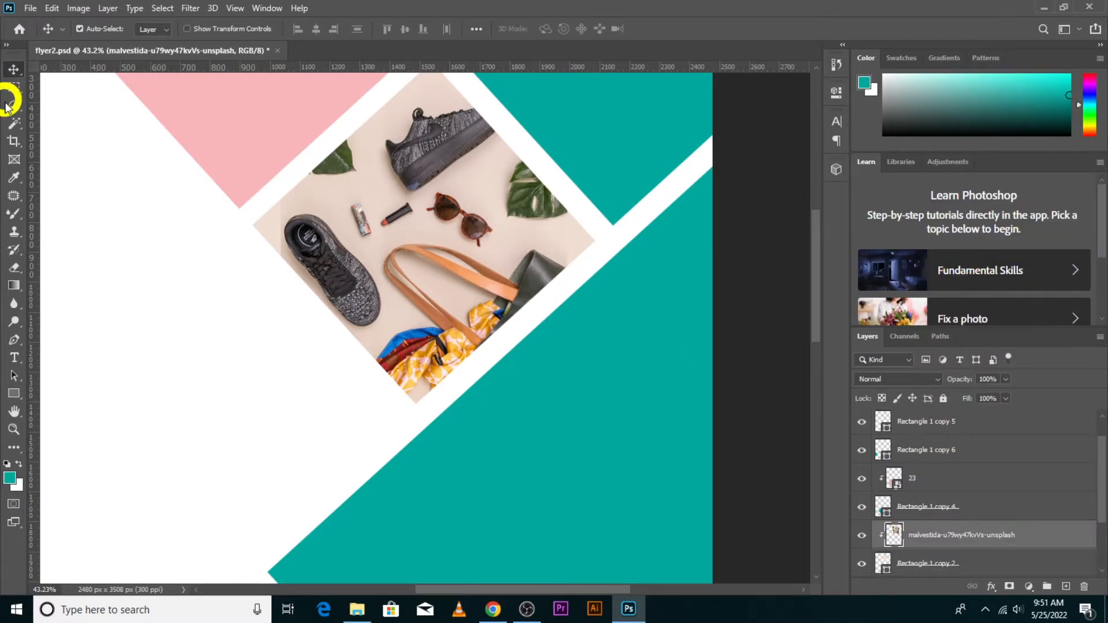
Step: Select the photo's beige background with the Magic Wand at tolerance 32, delete it and clear the selection
click(14, 123)
click(381, 209)
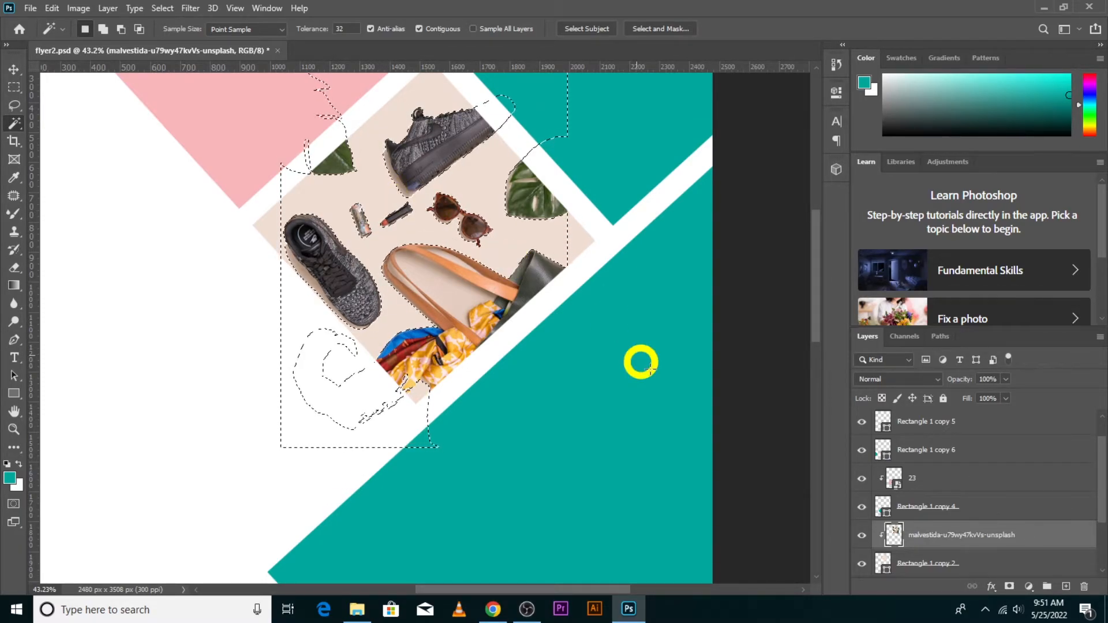
key(ctrl+d)
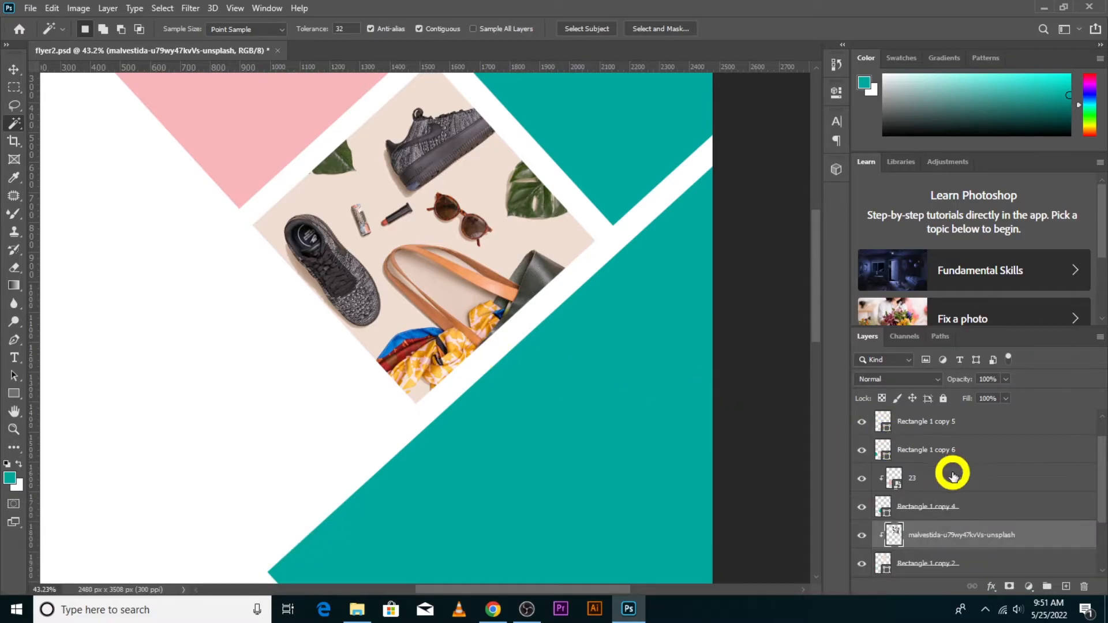
Step: Save the flyer and clear any remaining selection
scroll(914, 537, down, 2)
scroll(541, 319, down, 2)
scroll(541, 318, down, 1)
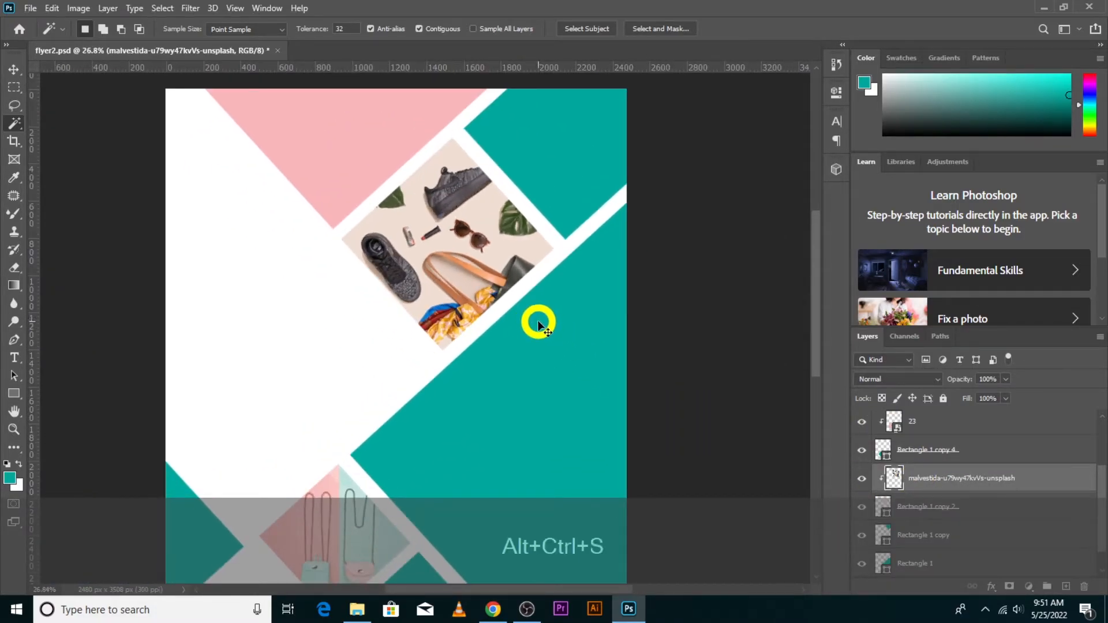
key(ctrl+alt+s)
scroll(540, 321, down, 3)
click(539, 321)
key(ctrl+d)
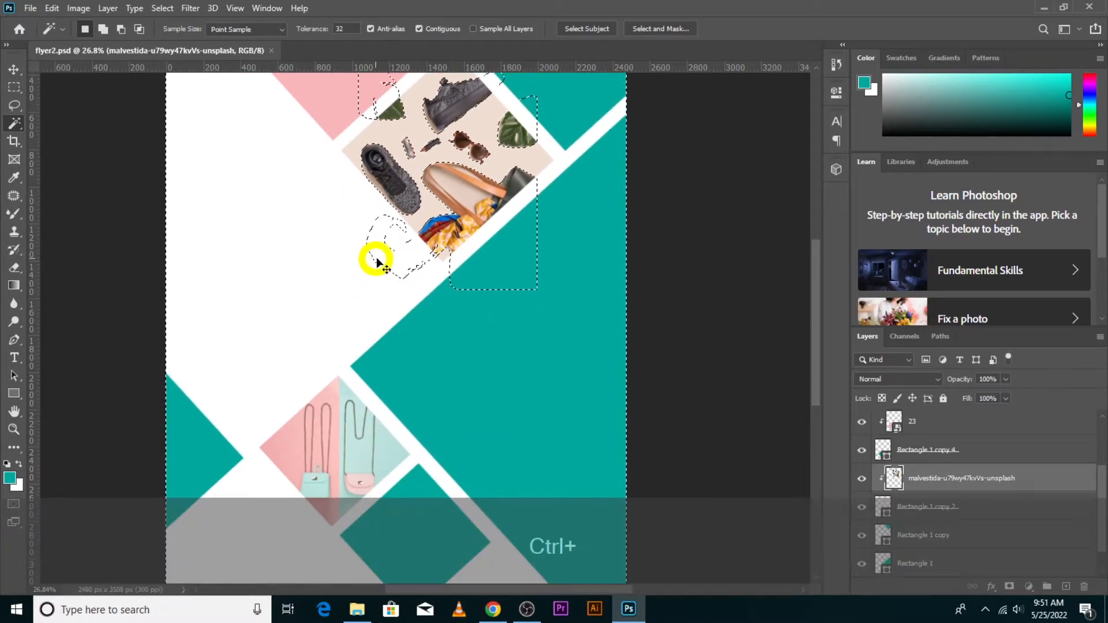
Step: Place the tamara-bellis photo as an embedded image directly above the large teal square's layer, Rectangle 1
click(15, 68)
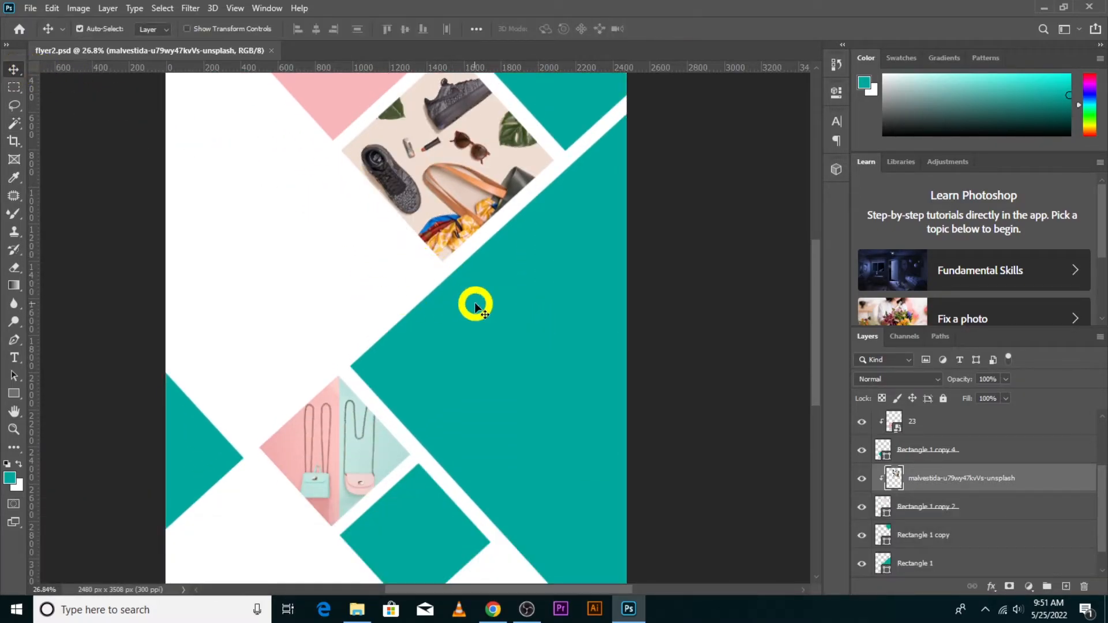
click(477, 304)
click(30, 8)
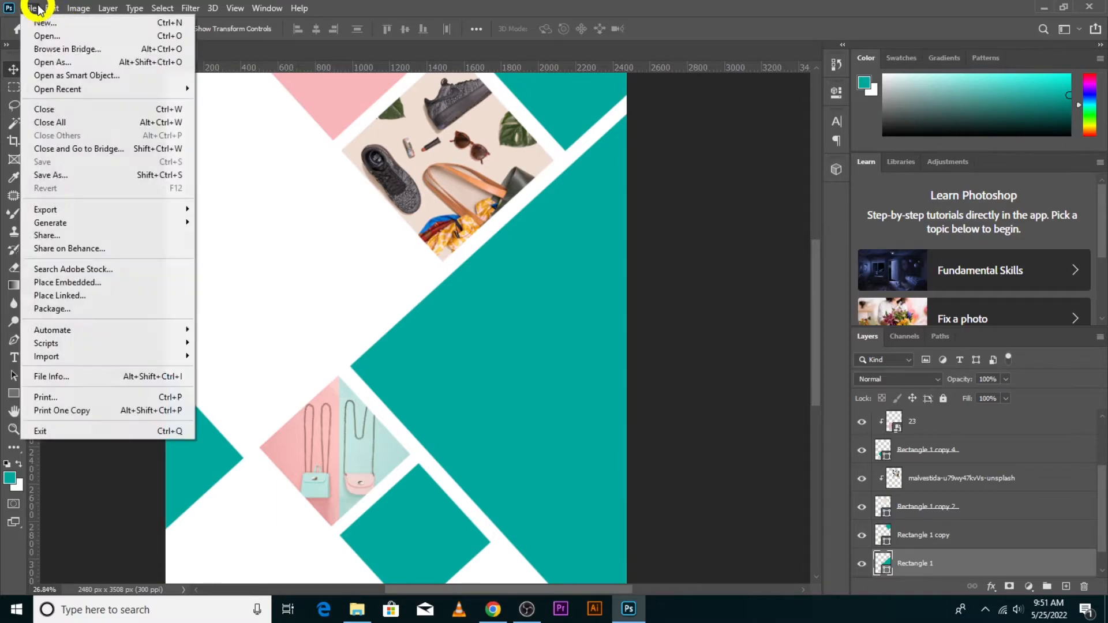
click(62, 284)
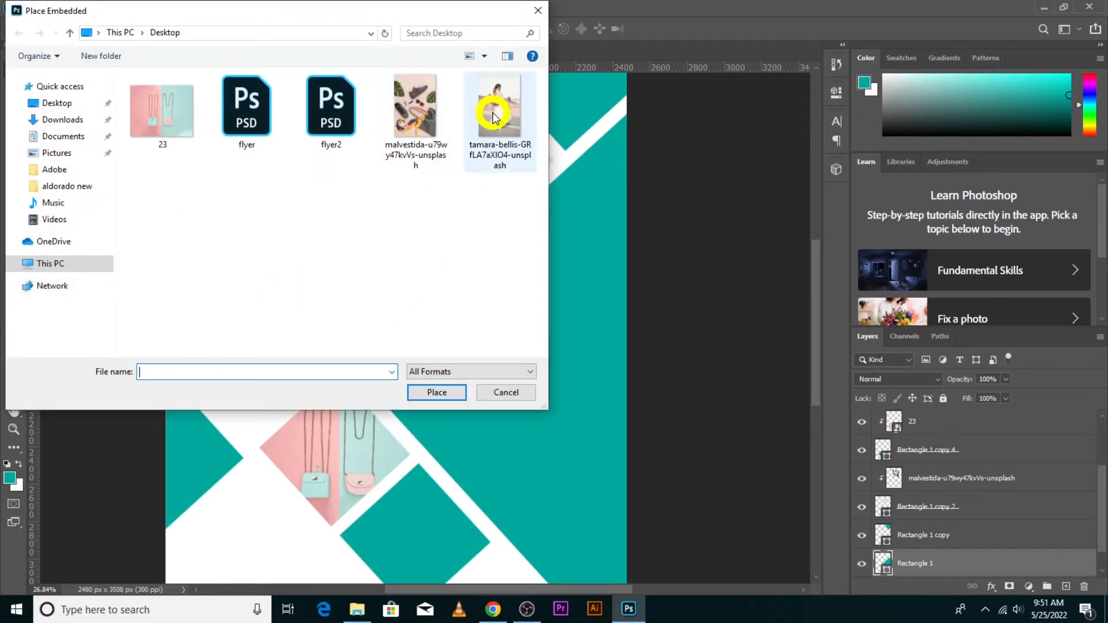
double_click(496, 110)
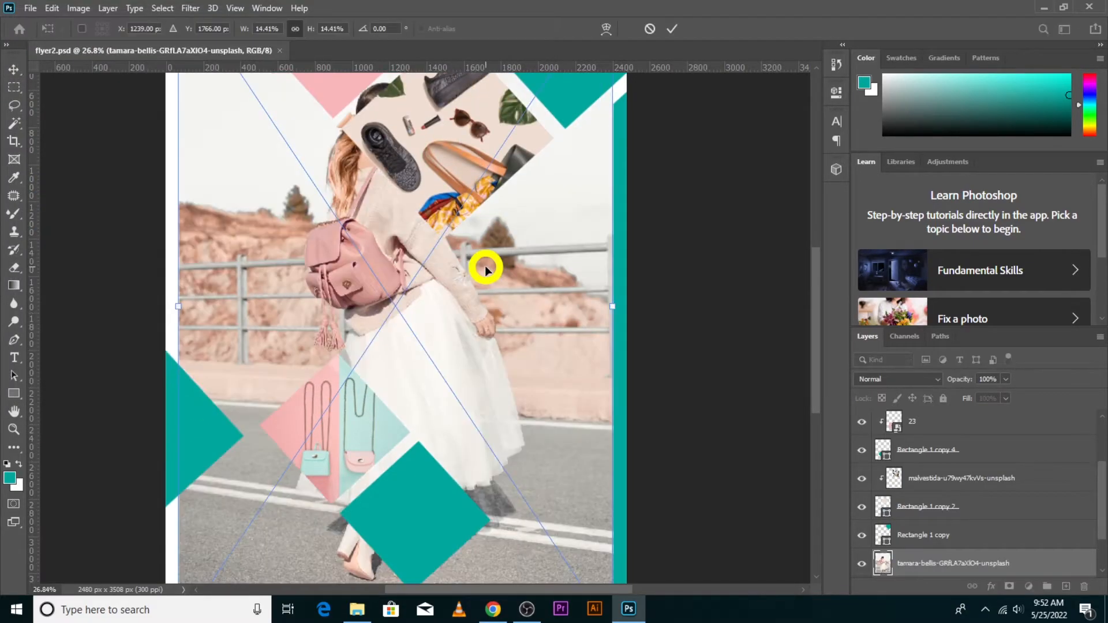
scroll(485, 272, down, 2)
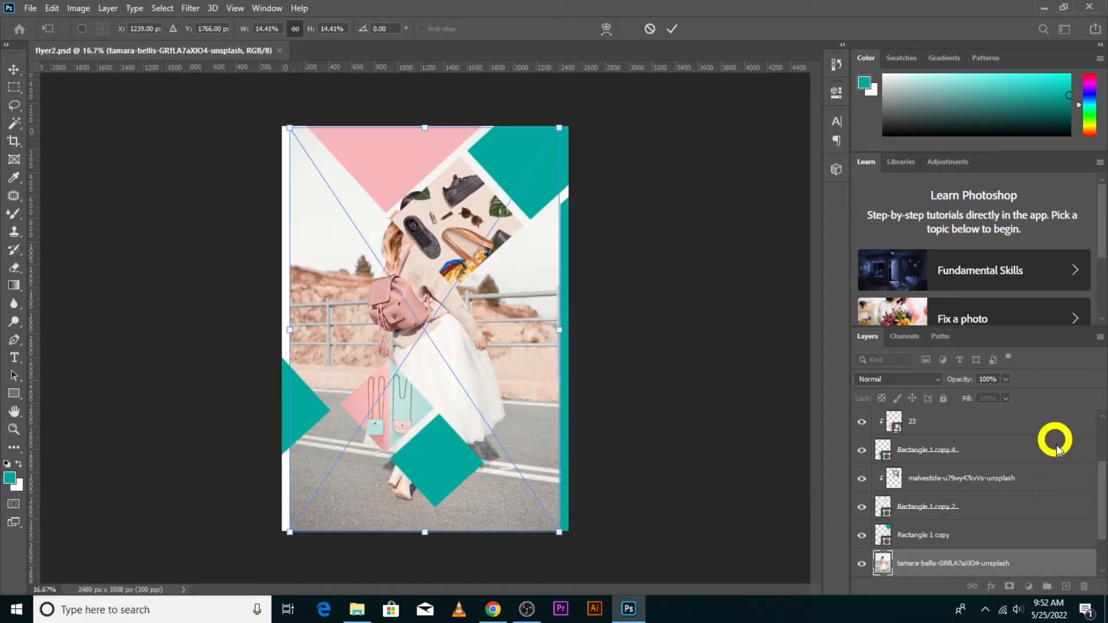
drag(1099, 483, 1102, 515)
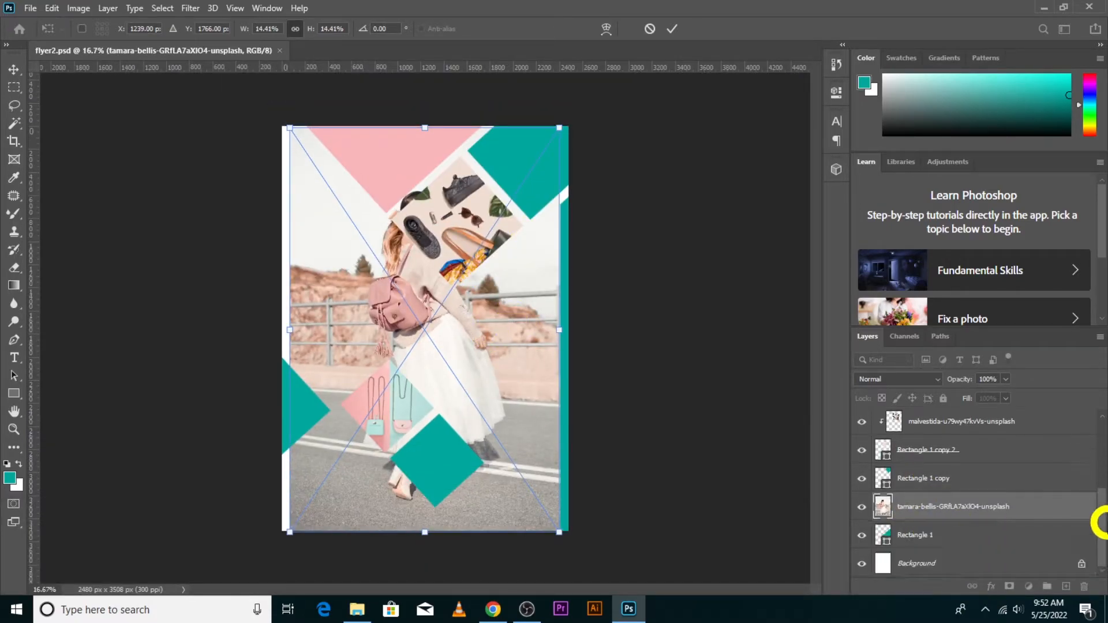
click(932, 510)
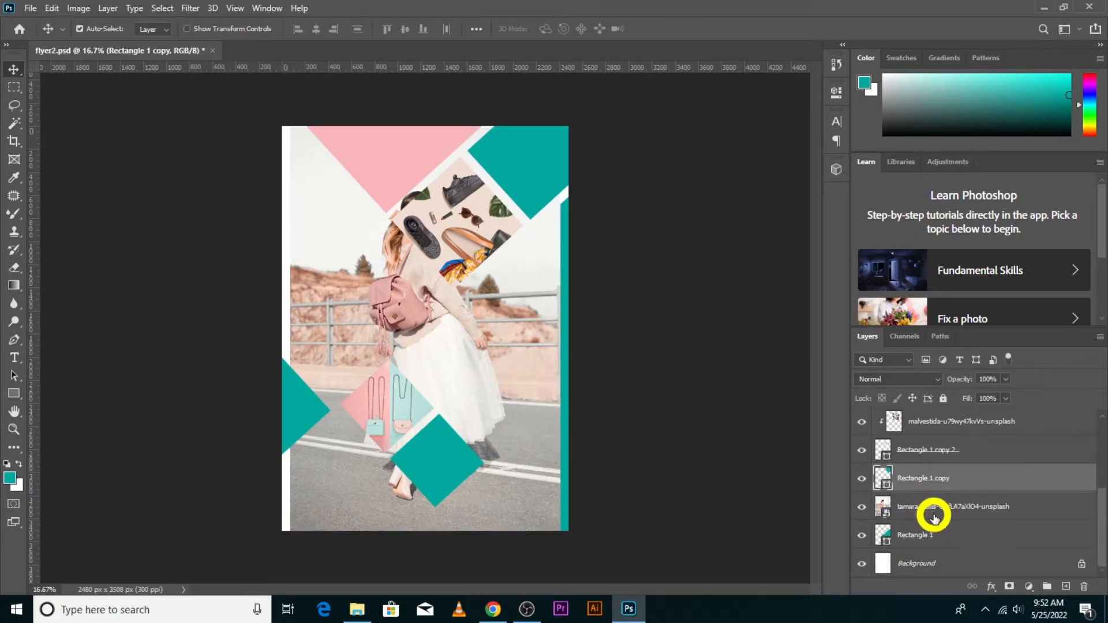
Step: Clip the tamara-bellis photo to the large teal square and shift it to the right
click(862, 479)
click(864, 481)
click(915, 508)
right_click(911, 515)
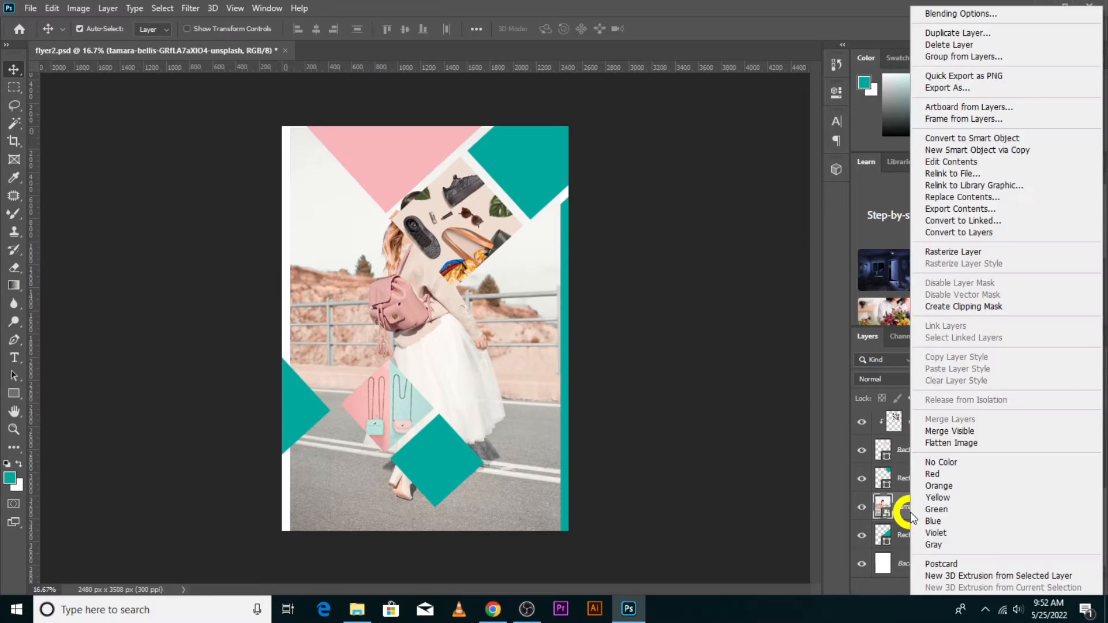
click(964, 306)
mouse_move(508, 365)
mouse_down()
mouse_move(531, 371)
mouse_move(519, 366)
mouse_up()
Step: Scale the clipped photo of the woman to about 10.4% and flip it horizontally, moving it slightly up and right
key(ctrl+t)
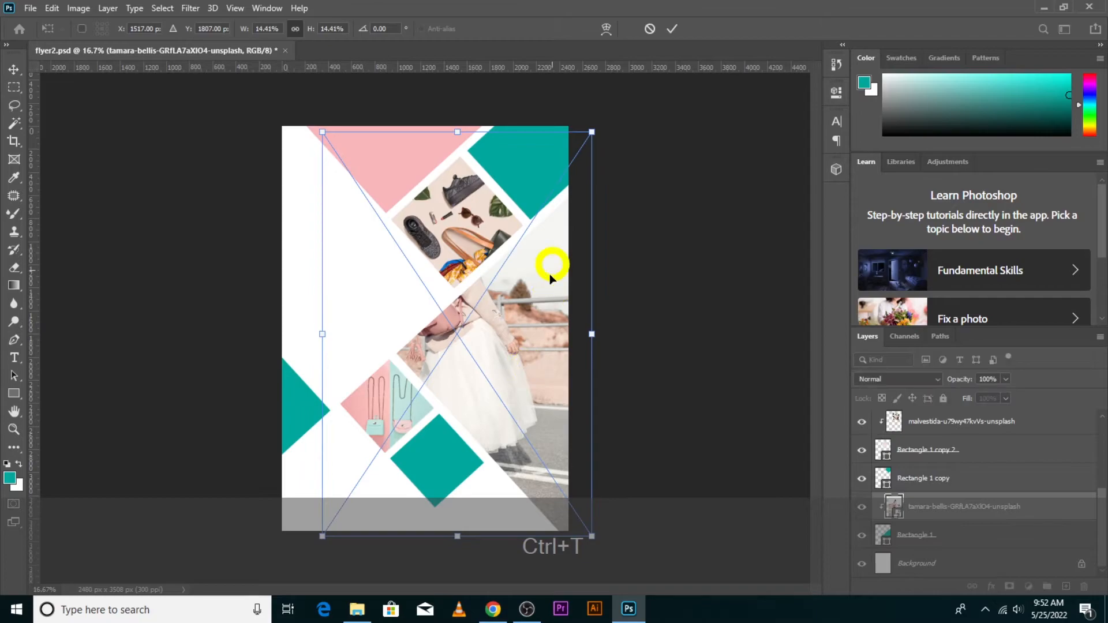
right_click(549, 315)
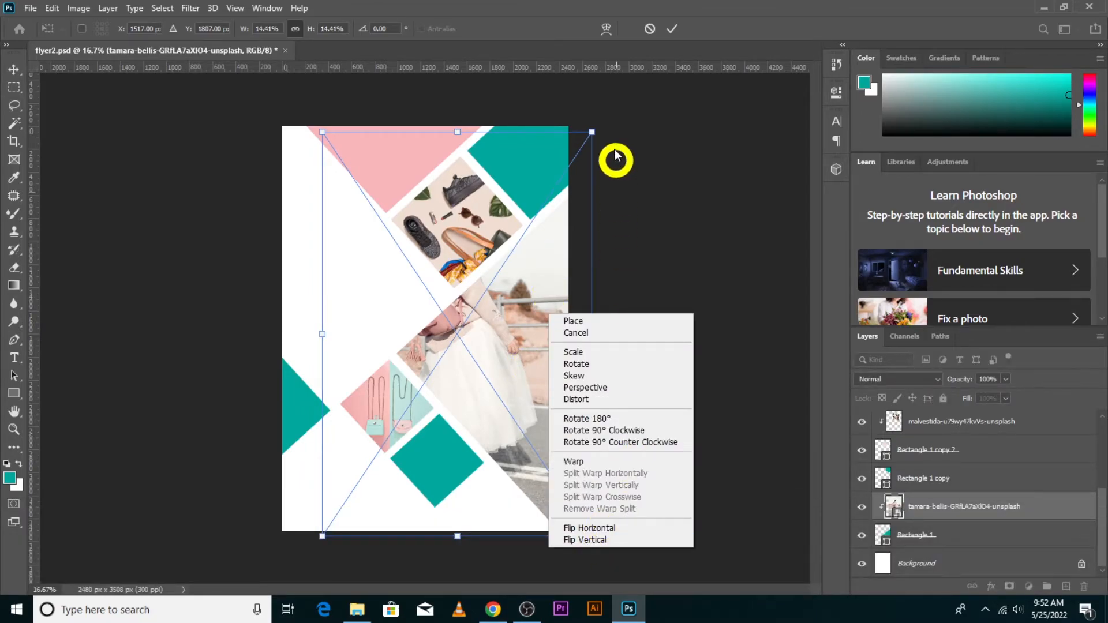
click(590, 132)
drag(591, 132, 578, 297)
right_click(542, 341)
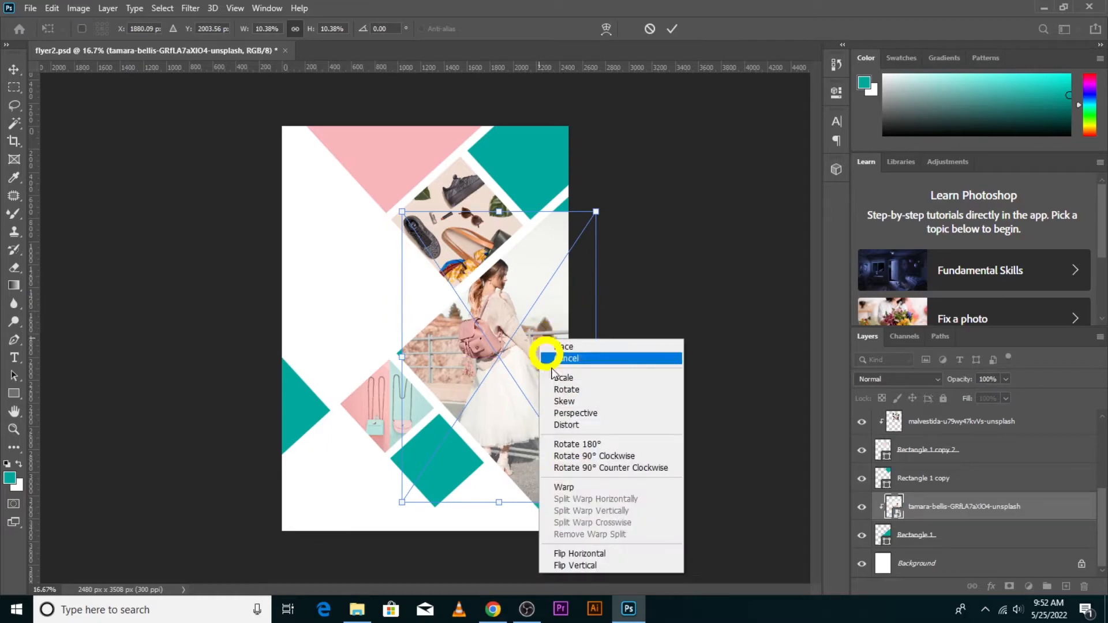
click(599, 553)
drag(564, 329, 577, 316)
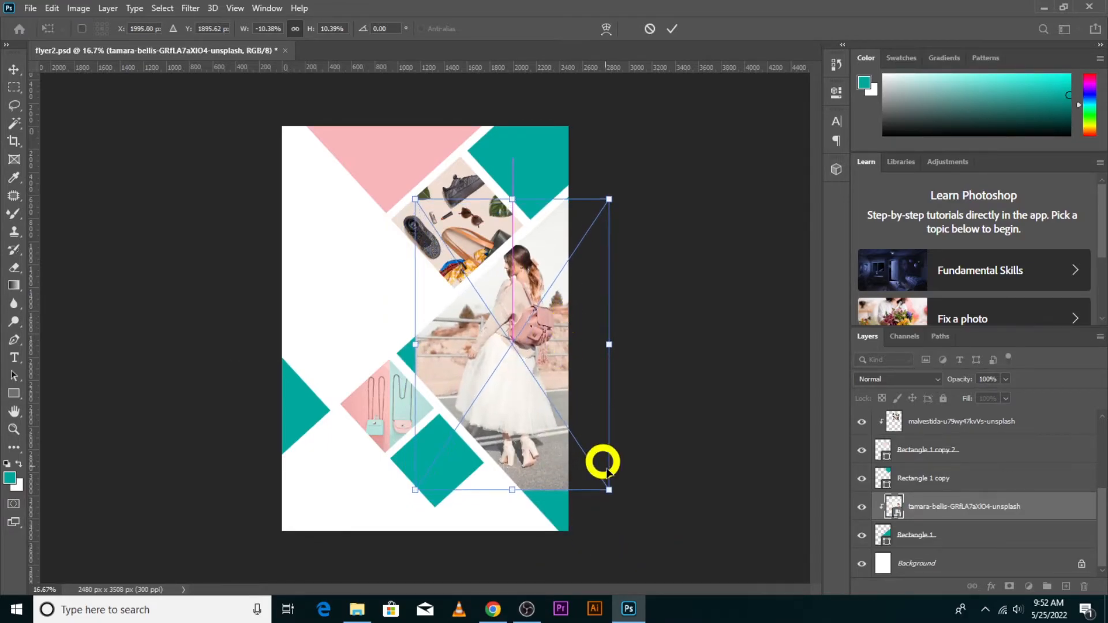
Step: Enlarge the flipped photo to about 12.3%, reposition it so the woman fills the large square, and apply the transform
drag(609, 489, 637, 536)
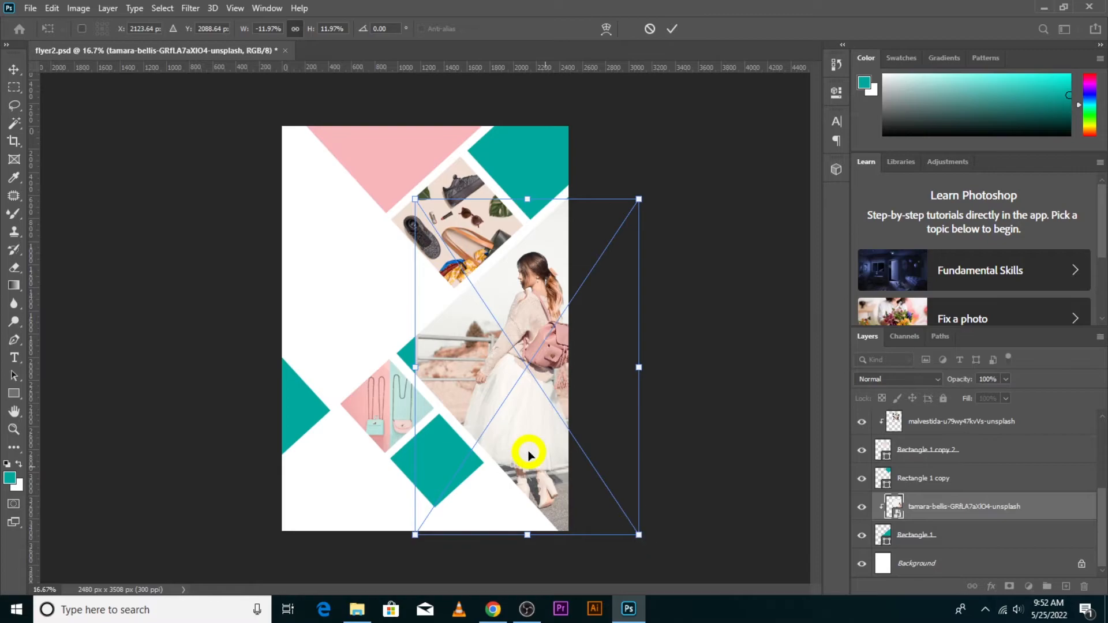
drag(528, 455, 531, 443)
drag(641, 527, 644, 537)
drag(542, 459, 527, 457)
click(672, 28)
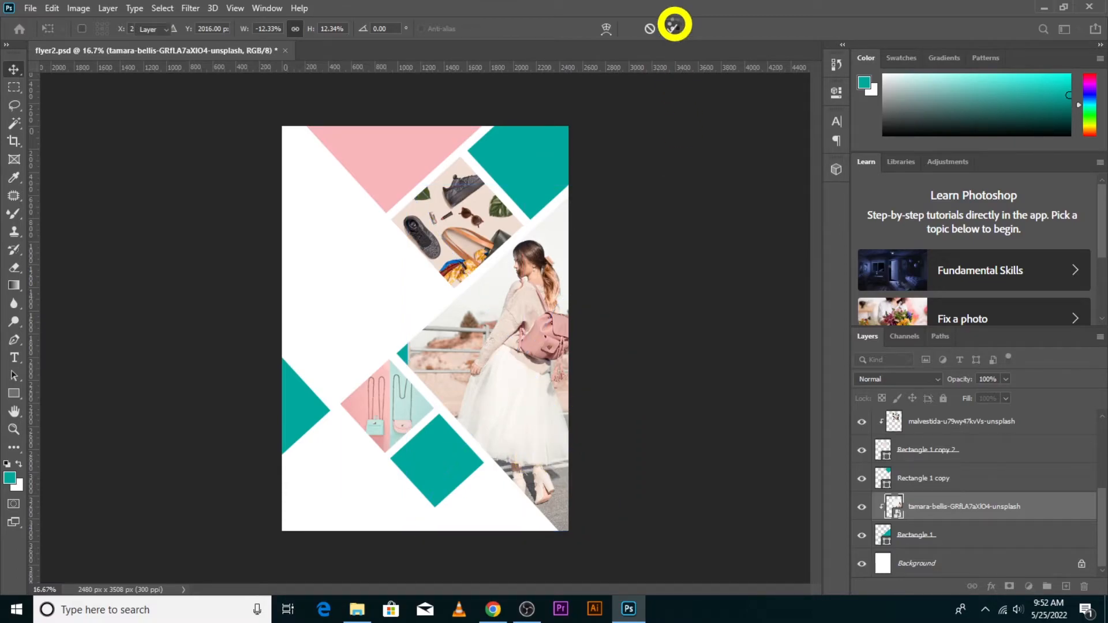
Step: Copy a rectangular area at the photo's left edge, beside the uncovered teal corner, to a new layer
alt+scroll(440, 387, up, 5)
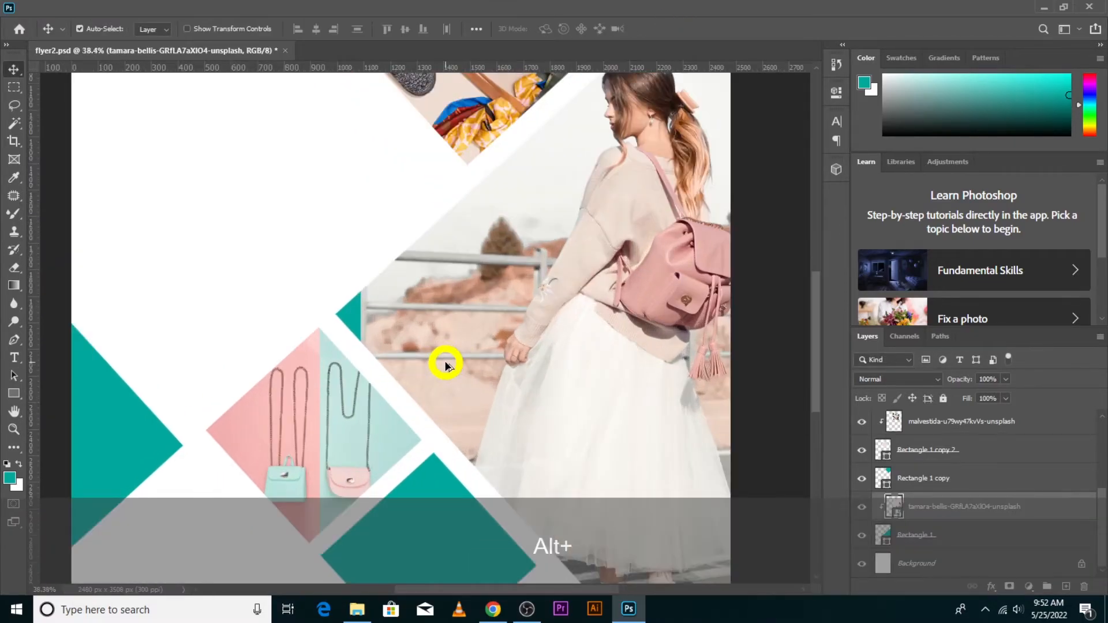
drag(922, 528, 938, 511)
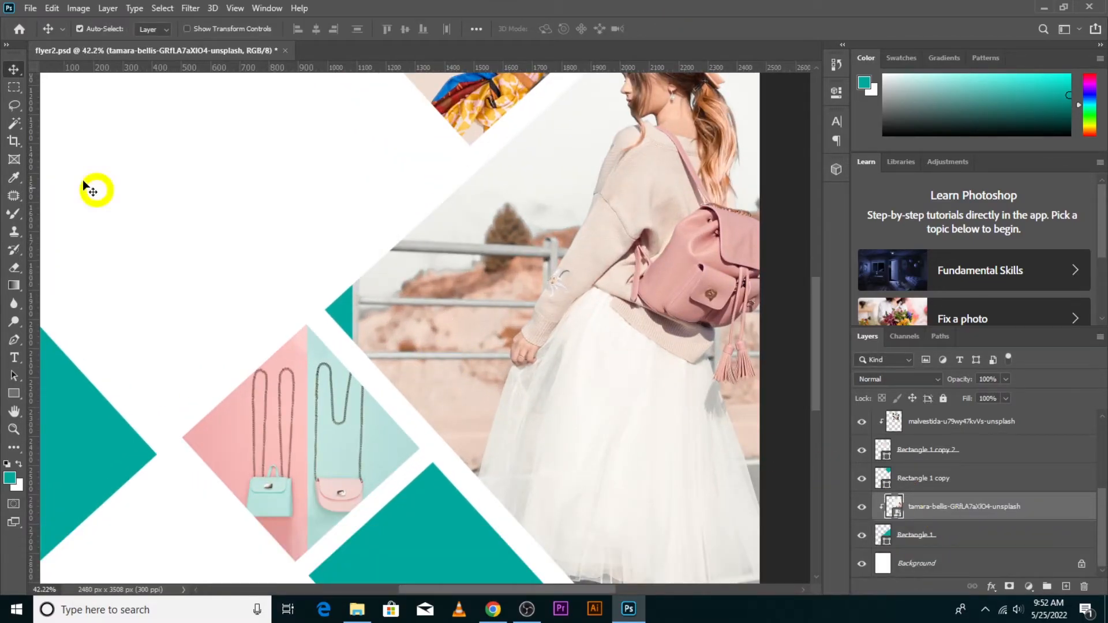
click(9, 88)
drag(313, 273, 401, 366)
key(ctrl+j)
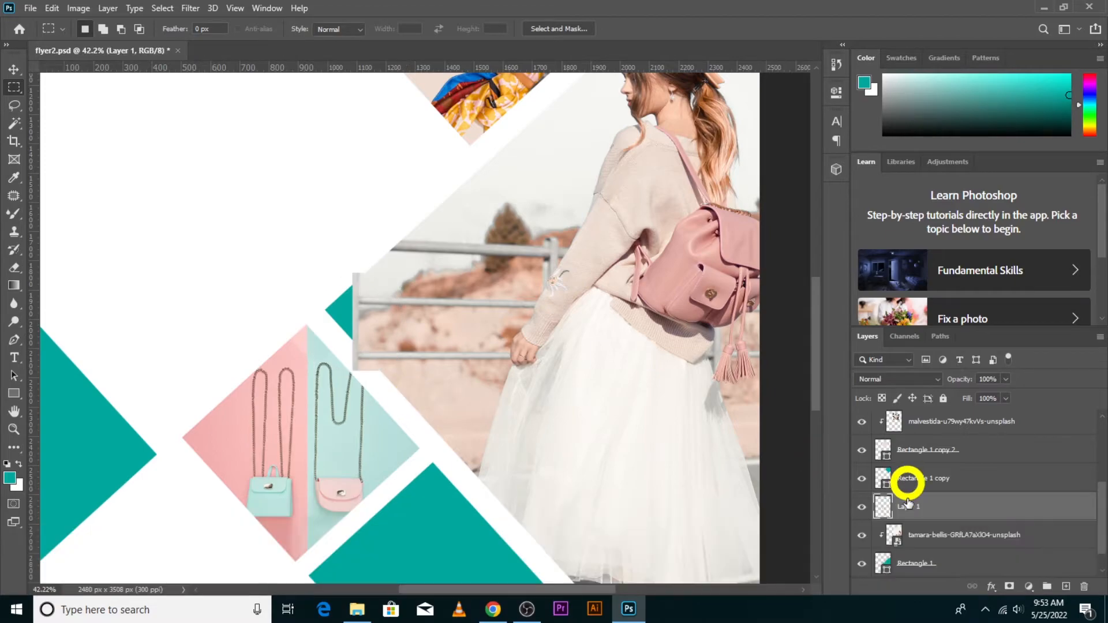
Step: Clip the copied patch to the large square and move it left over the uncovered teal corner
right_click(927, 507)
click(773, 276)
mouse_move(345, 320)
mouse_down()
mouse_move(361, 321)
mouse_move(337, 317)
mouse_up()
key(ctrl+z)
click(13, 69)
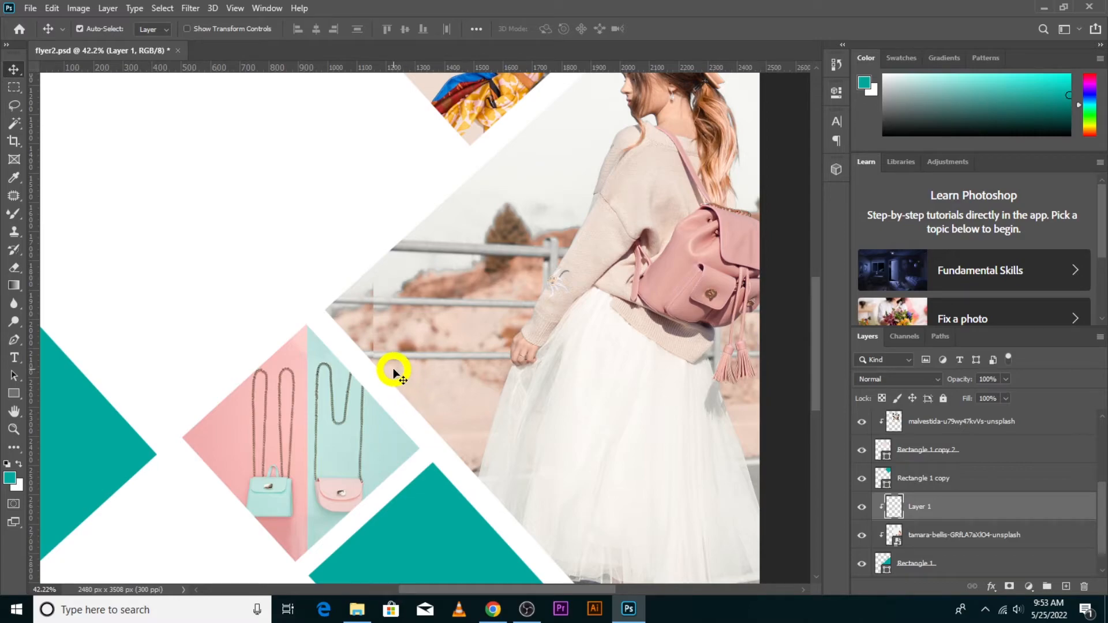
Step: Check the seam between the patch and the woman's photo up close and save the flyer
scroll(393, 373, down, 4)
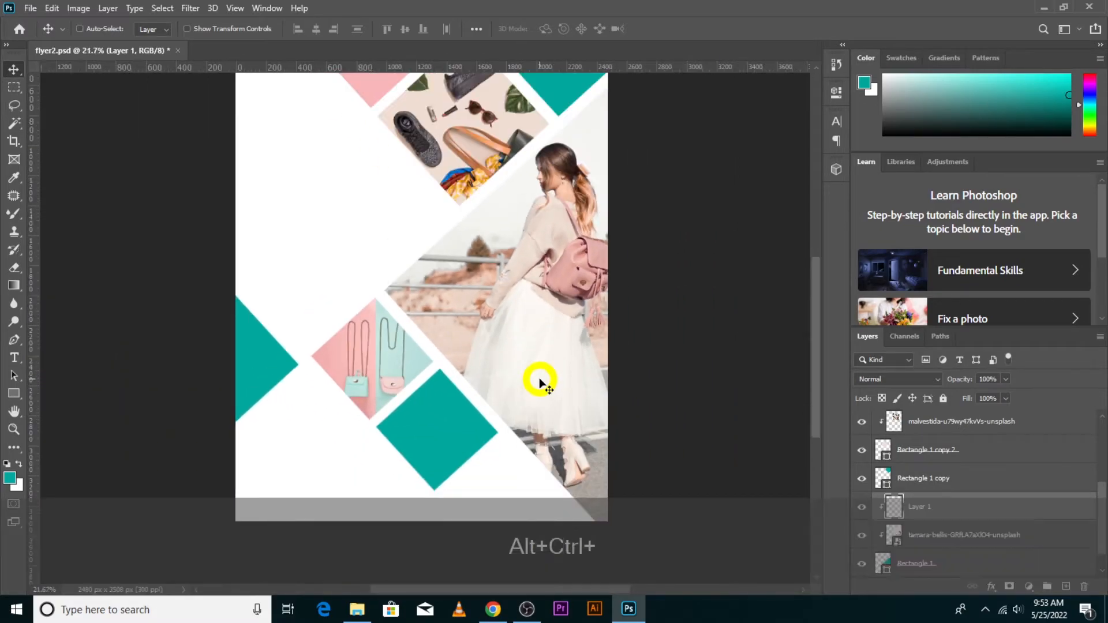
key(ctrl+alt+s)
scroll(399, 283, up, 3)
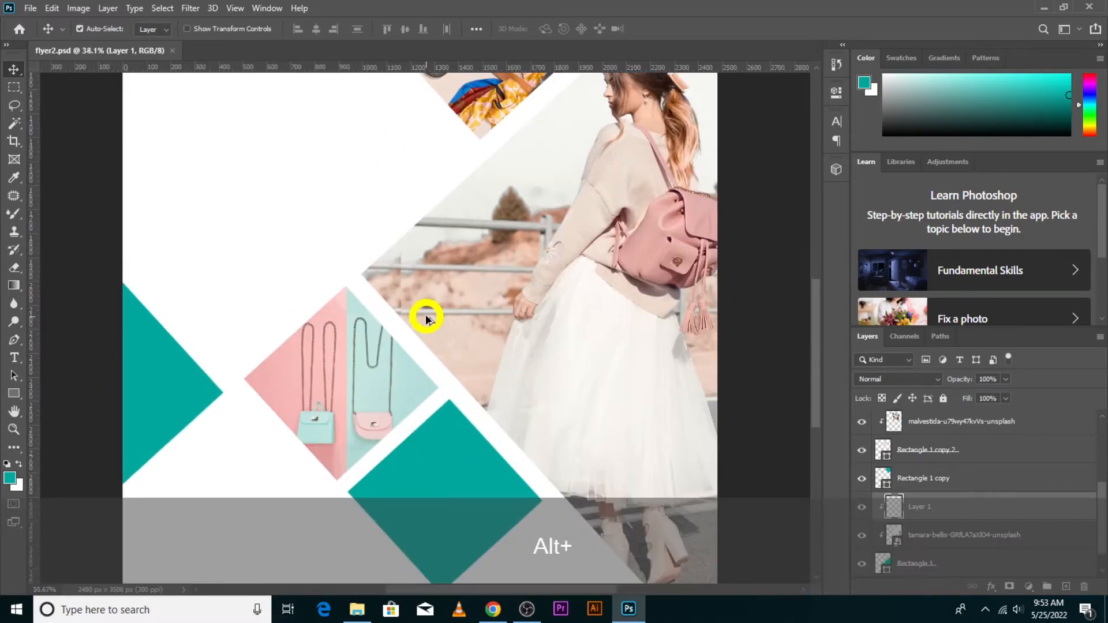
scroll(425, 314, up, 6)
scroll(397, 239, down, 3)
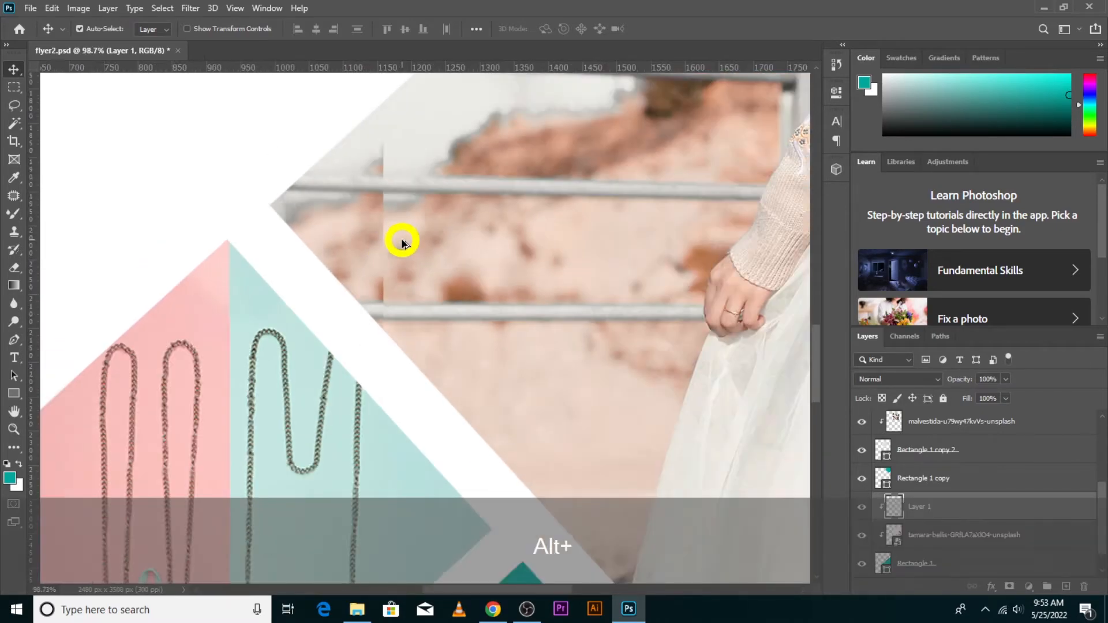
scroll(384, 250, up, 4)
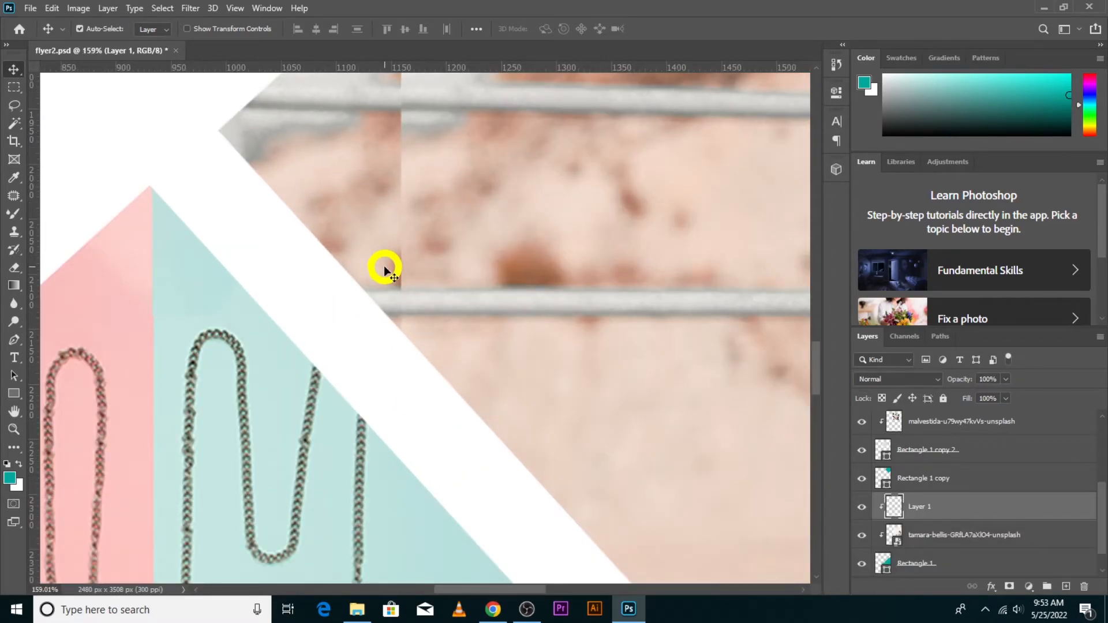
scroll(386, 272, down, 6)
scroll(415, 303, down, 2)
key(ctrl+s)
Step: Change the fill of the teal diamond below the handbag photo to light grey #d0d5db
scroll(437, 311, down, 3)
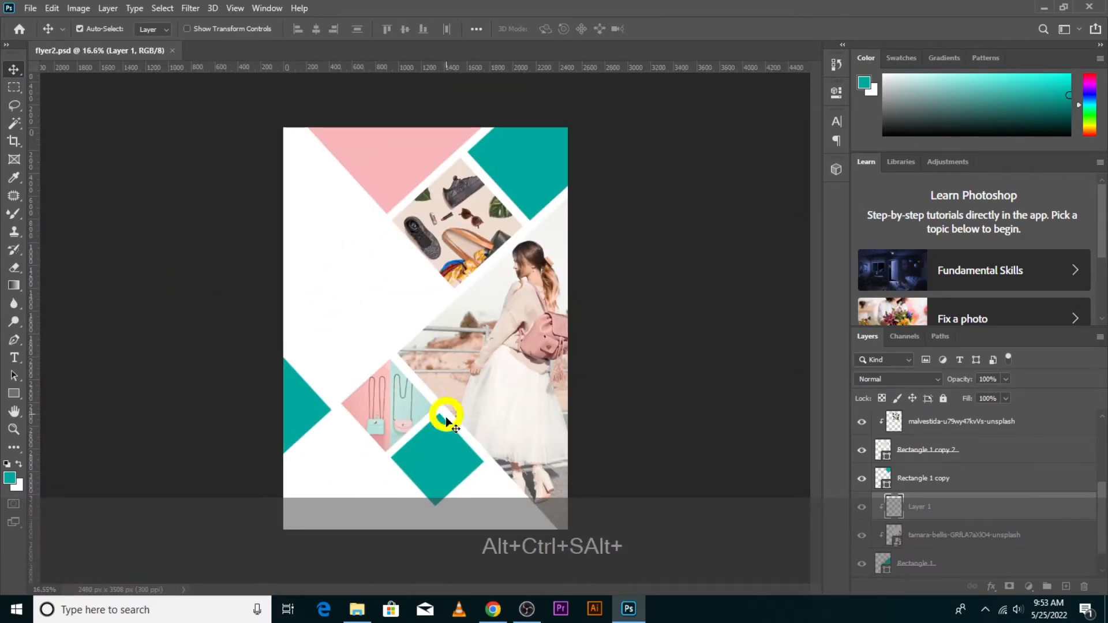
click(446, 461)
double_click(884, 431)
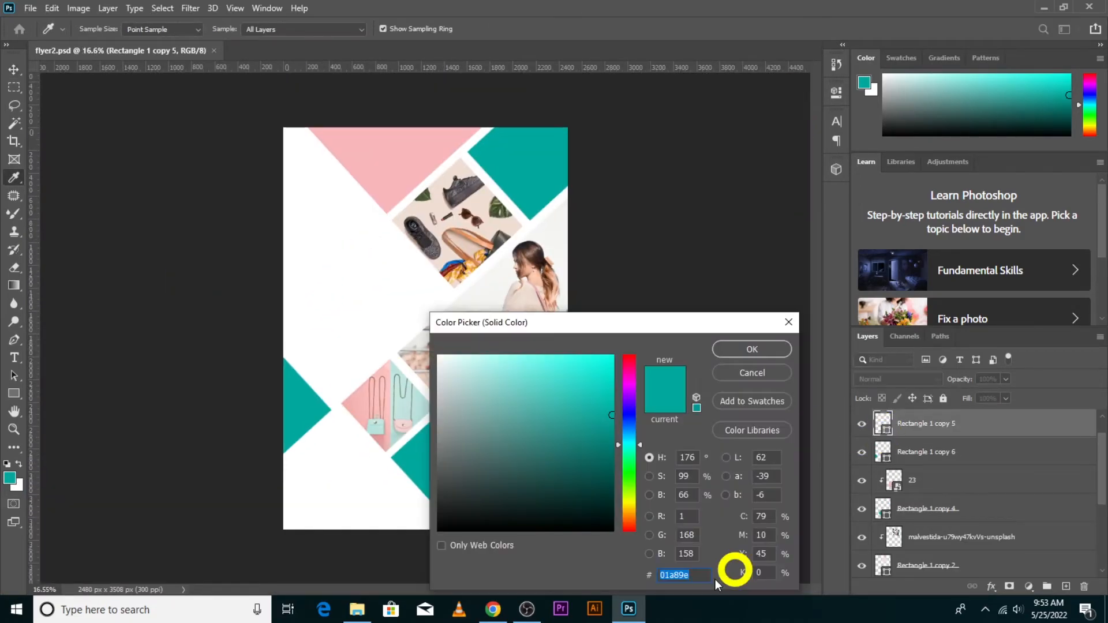
drag(695, 577, 643, 577)
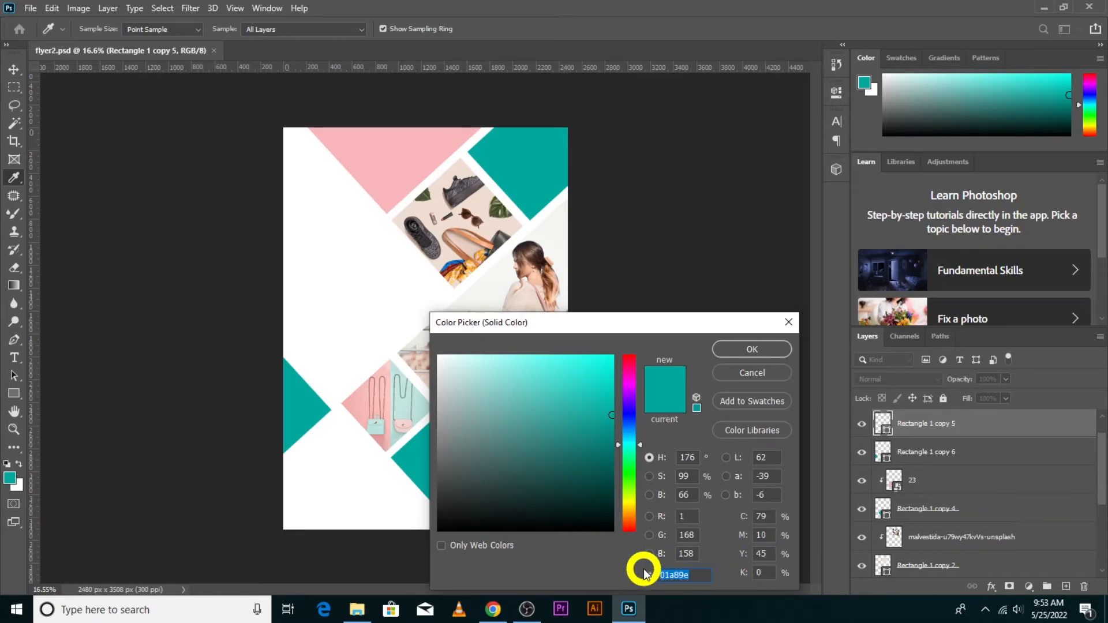
text(0)
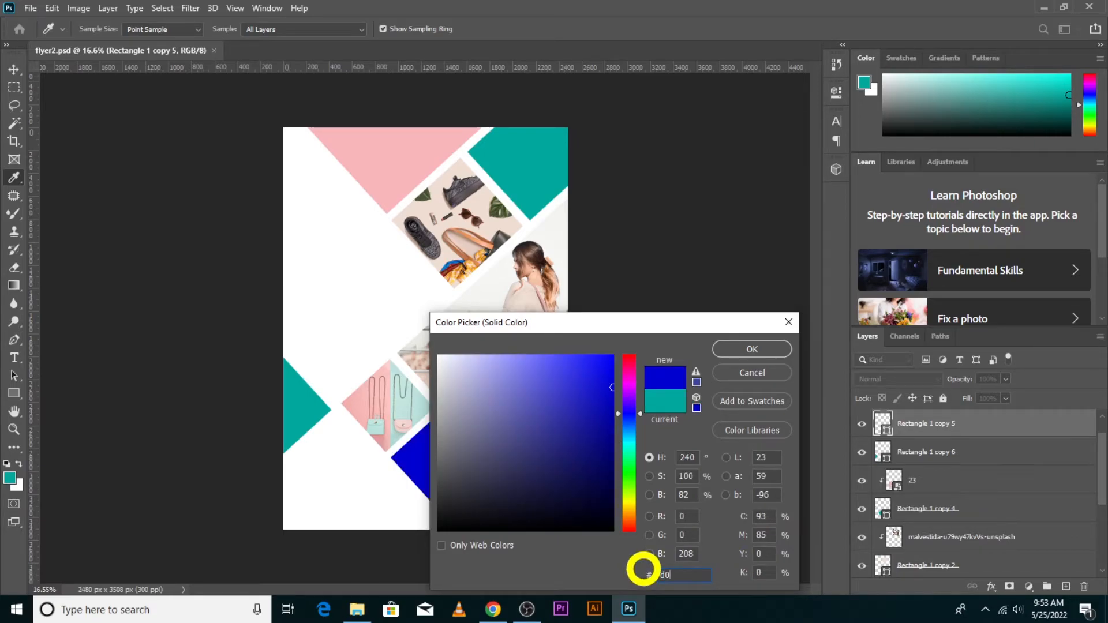
text(000d0d5db)
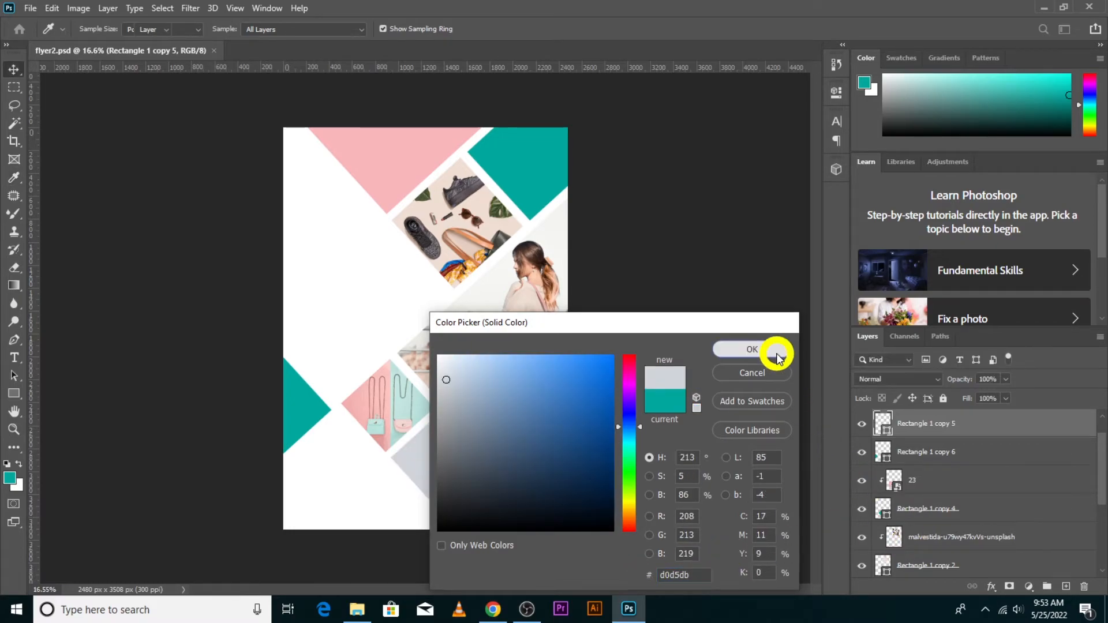
click(752, 349)
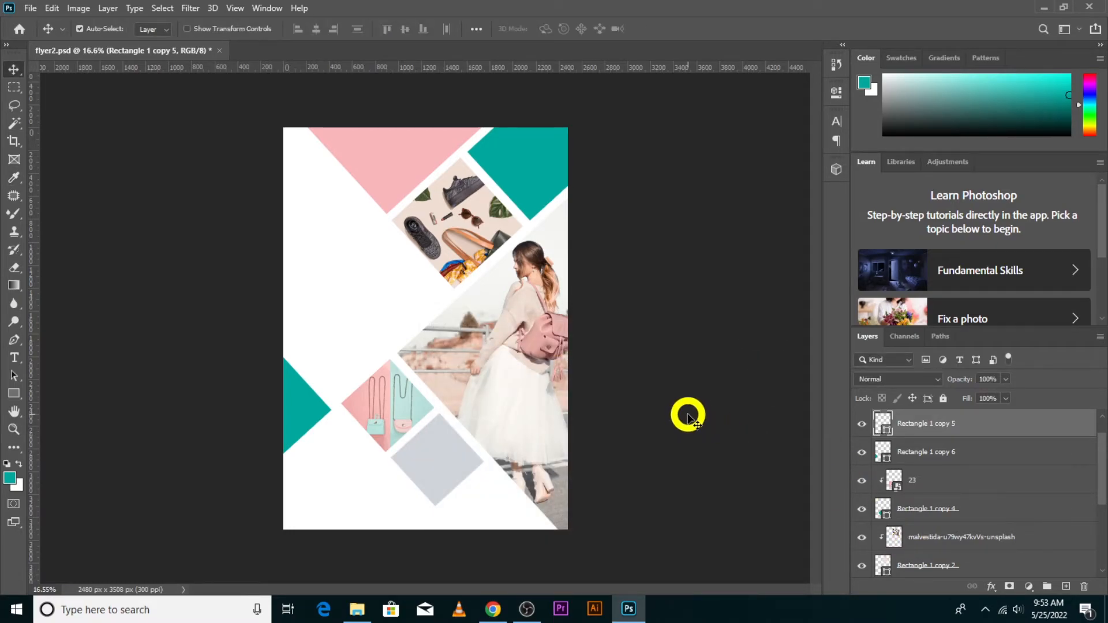
Step: Add the text "FASHION" in the white area beside the shoe and bag photo
click(14, 358)
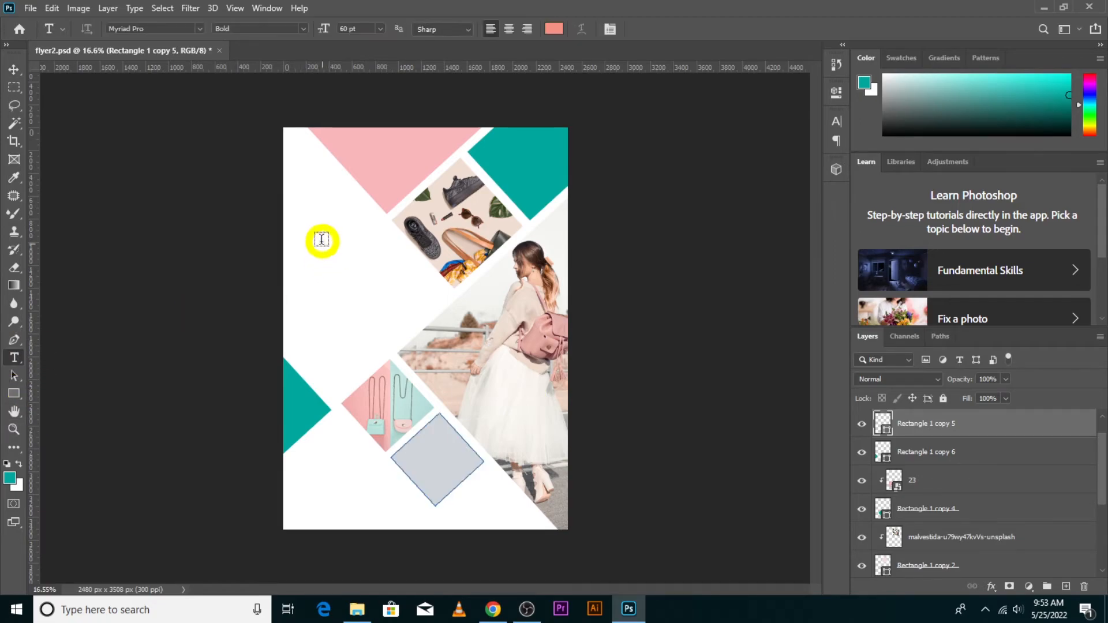
click(311, 235)
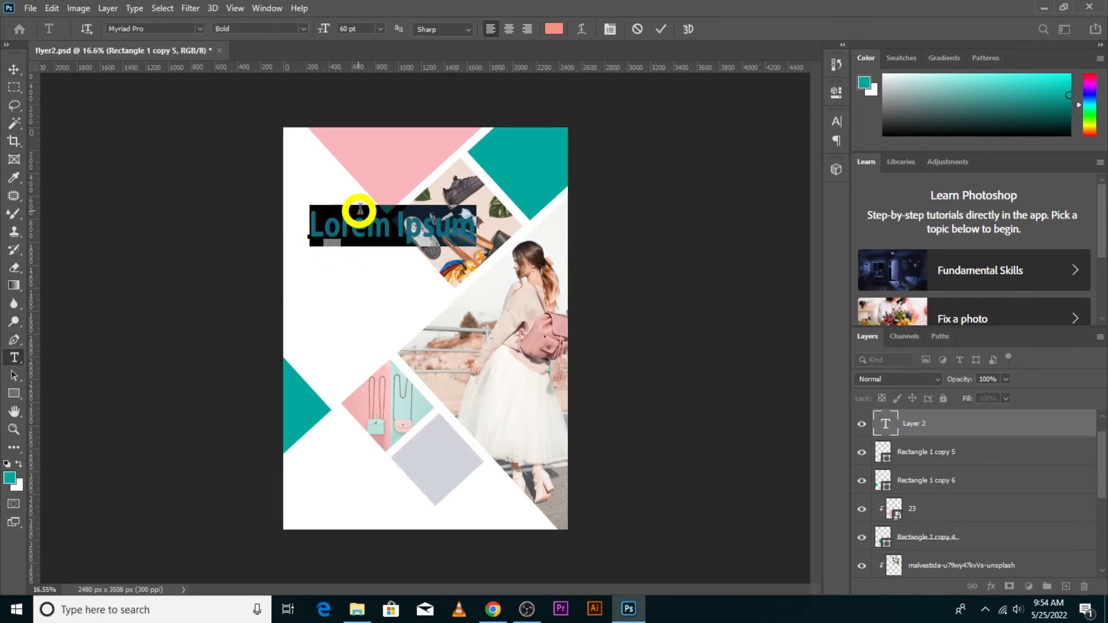
text(FA)
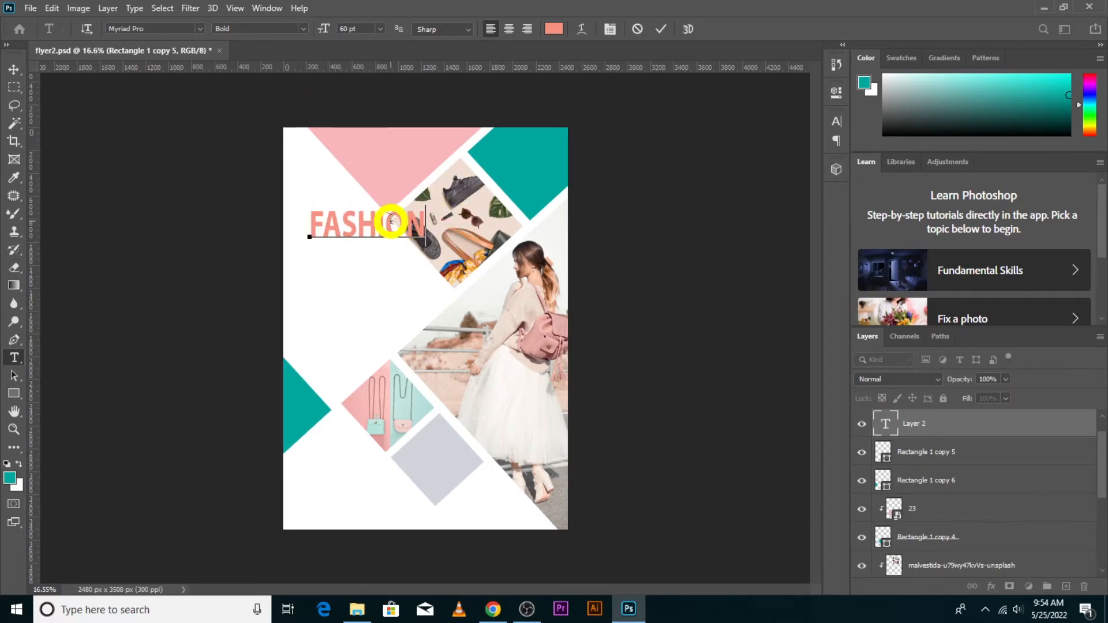
text(SHION)
Step: Set the whole FASHION text to 48 pt in the Regular style
key(ctrl+a)
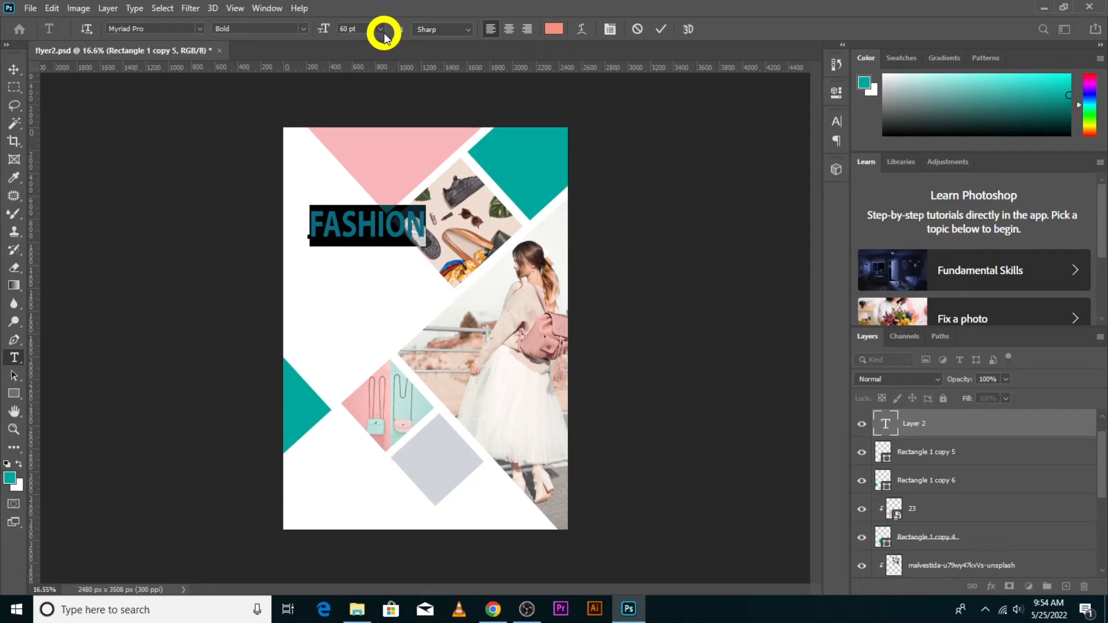
click(381, 30)
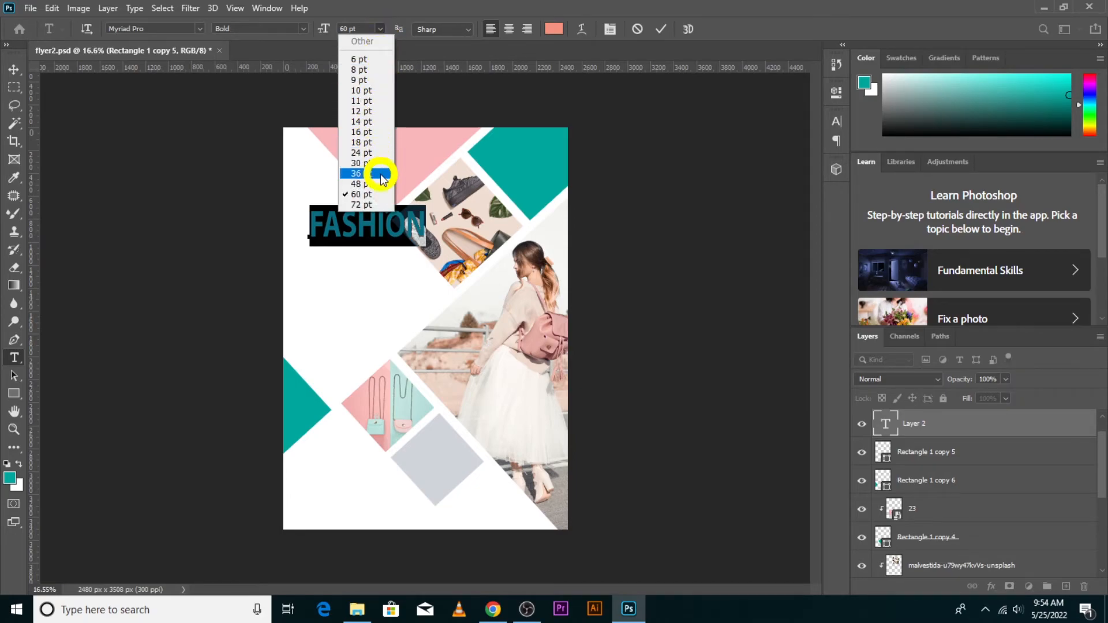
click(367, 184)
click(303, 28)
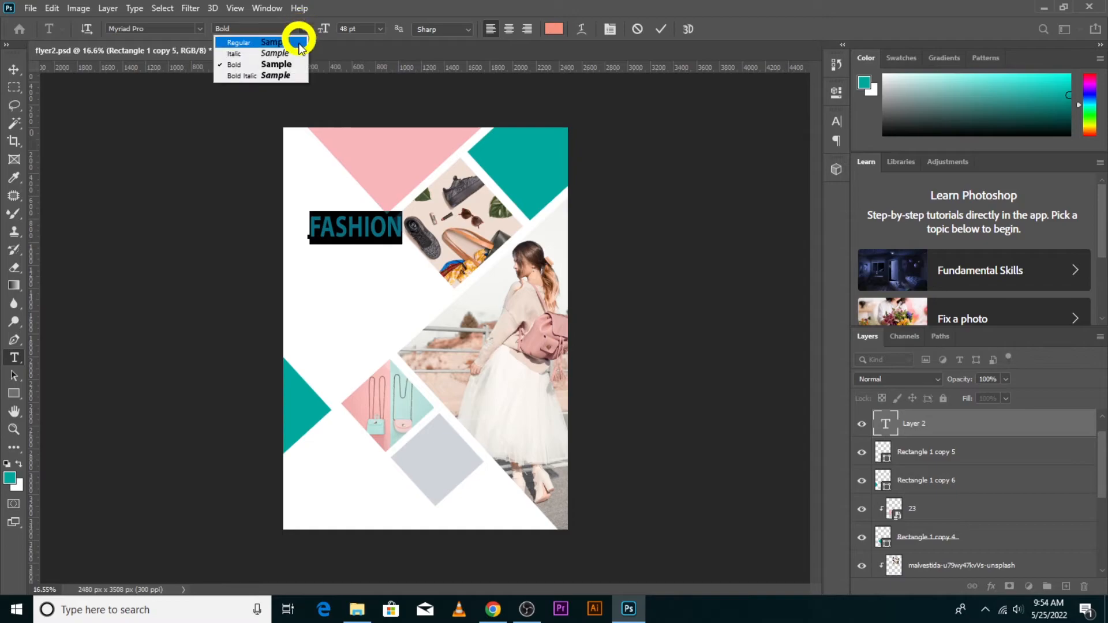
click(285, 43)
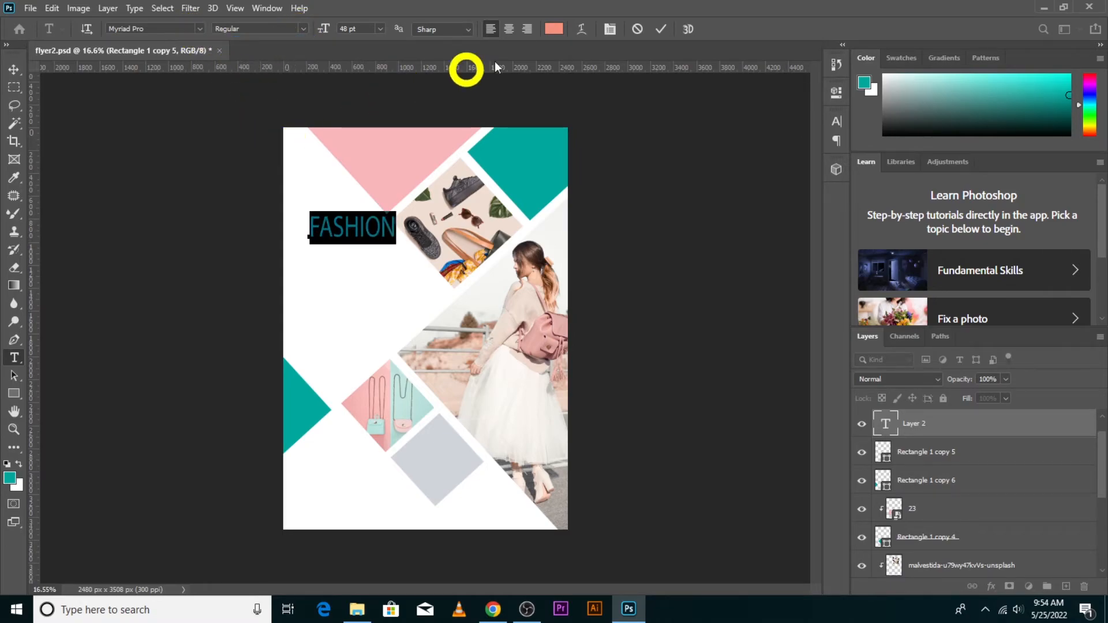
Step: Recolour the FASHION text with the teal sampled from the square in the flyer's upper right corner
click(554, 29)
click(555, 165)
click(659, 30)
click(734, 348)
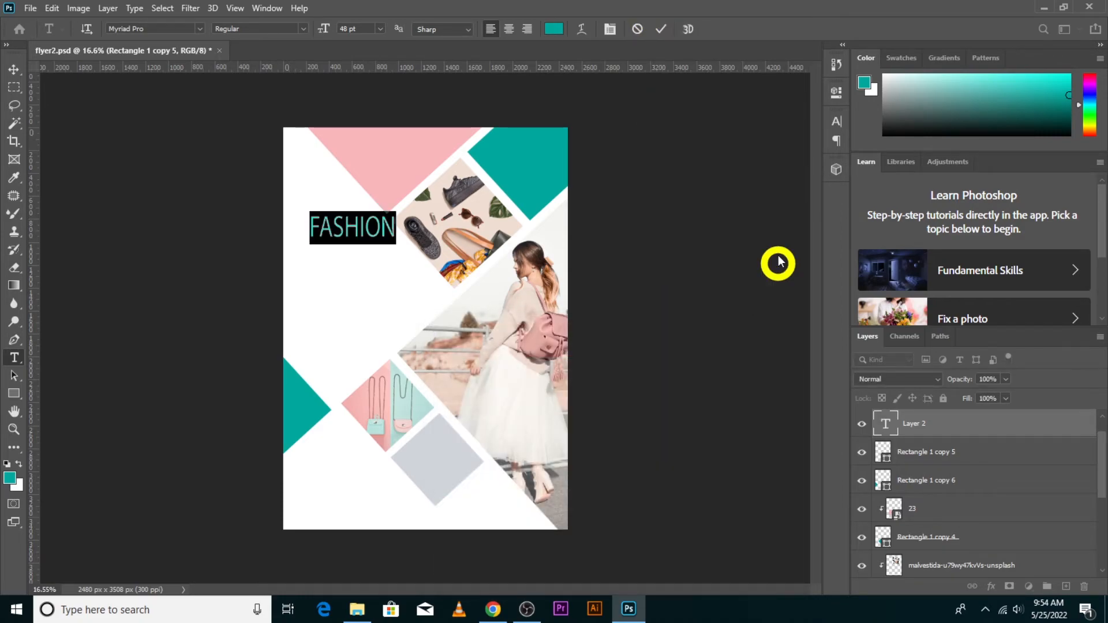
Step: Set the tracking of the FASHION text to 120 and commit the text edit
click(835, 120)
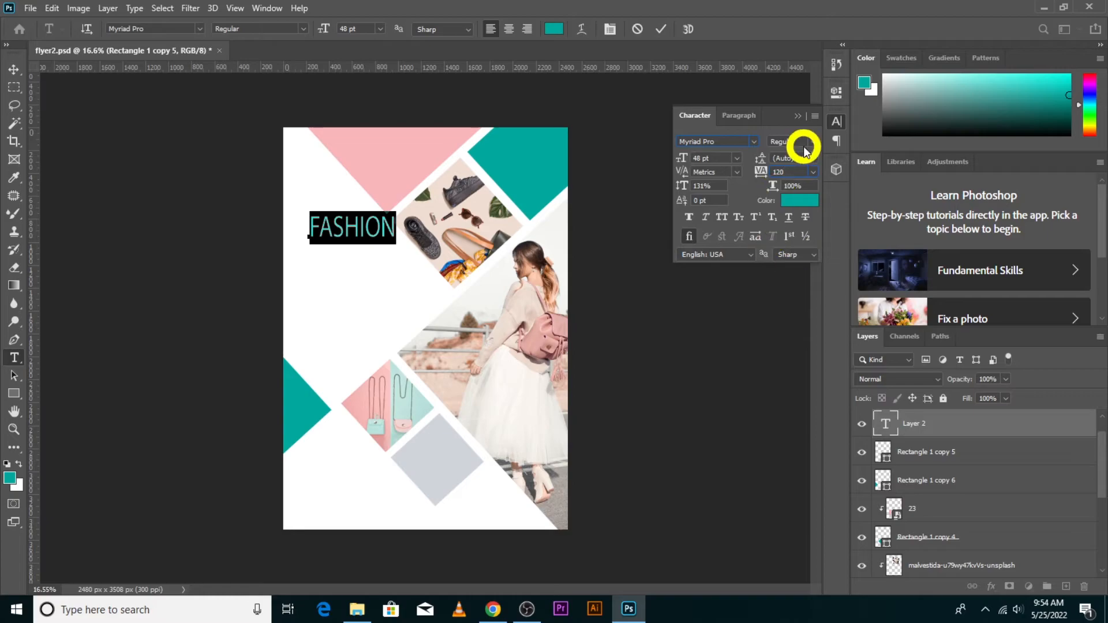
key(Return)
click(658, 30)
click(389, 248)
click(660, 30)
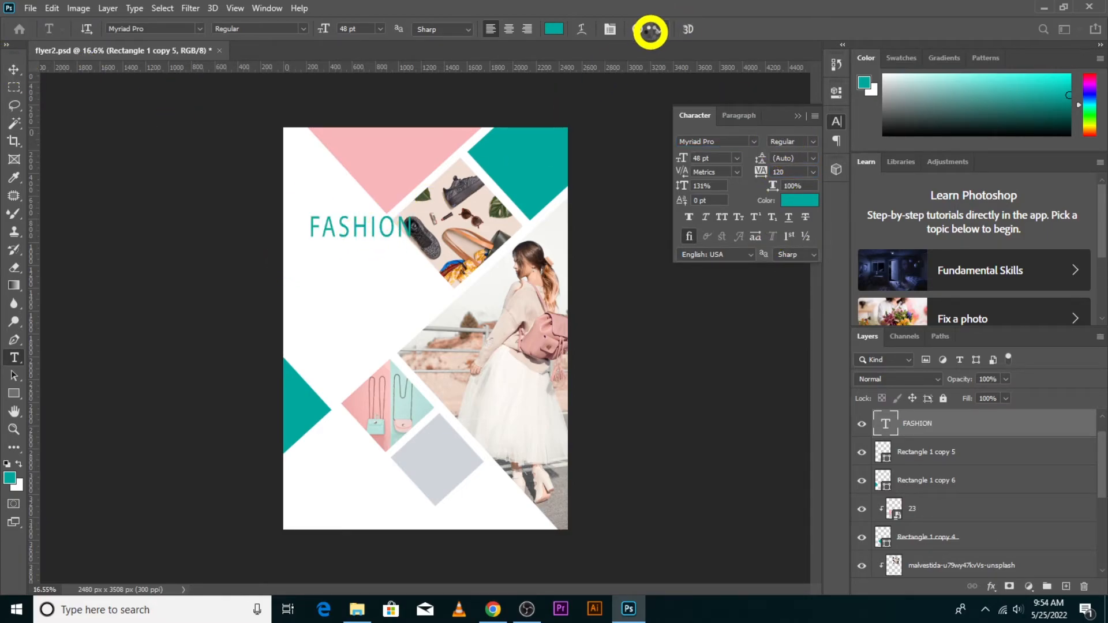
Step: Move FASHION clear of the shoe and bag photo, duplicate it directly below, and change the copy's text to "BUSINESS"
key(v)
click(797, 118)
drag(367, 225, 359, 250)
drag(362, 249, 363, 280)
double_click(363, 279)
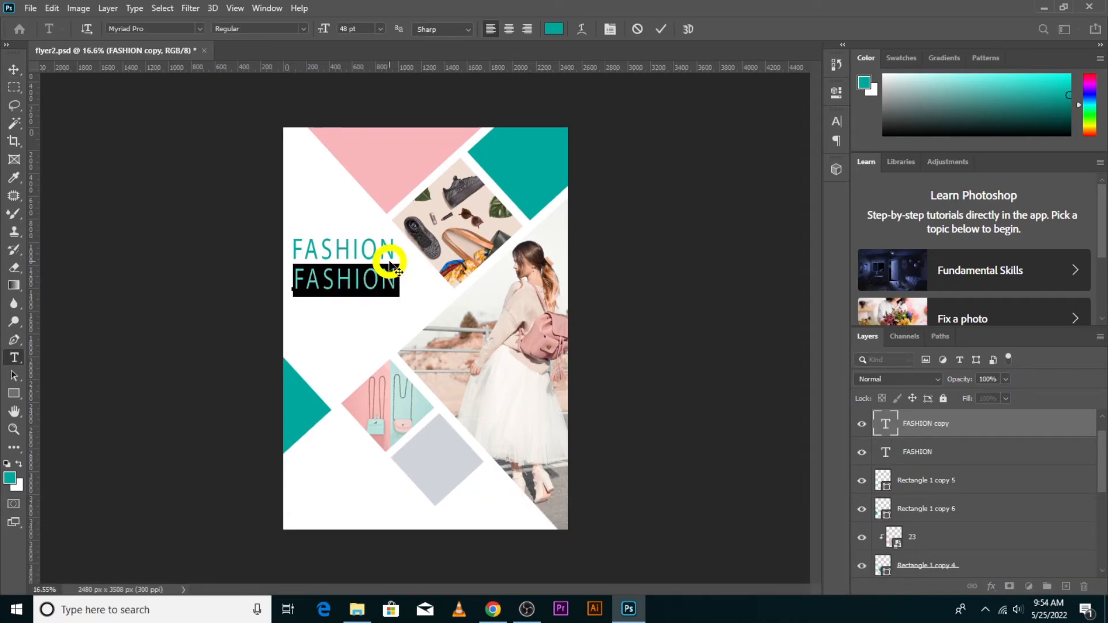
text(BUSINESS)
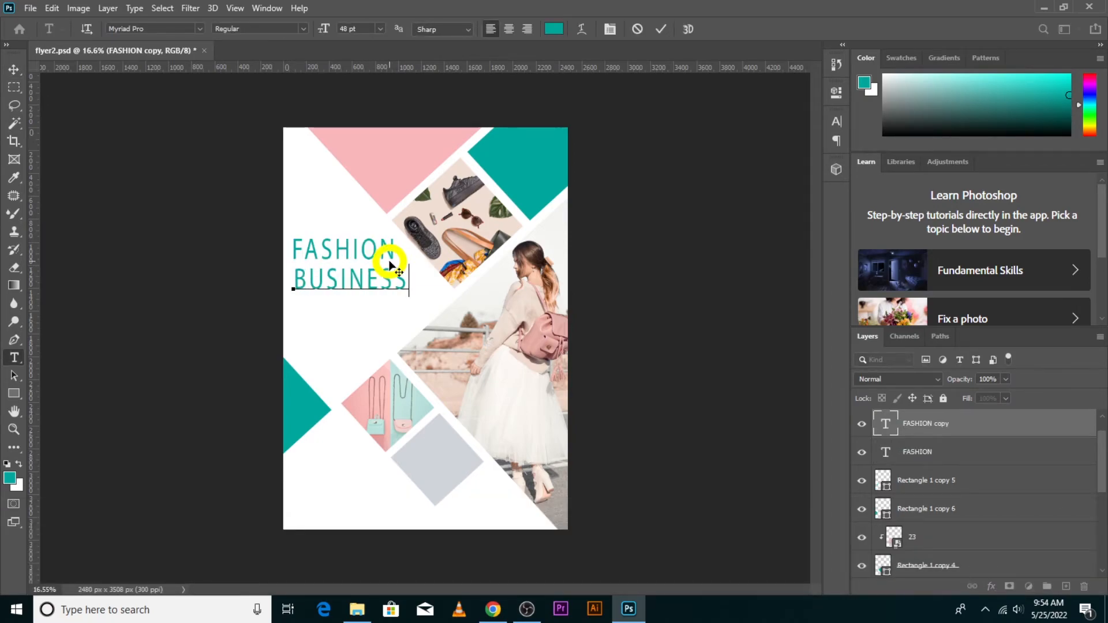
Step: Set the whole BUSINESS text to the Bold style at 60 pt
key(ctrl+a)
click(301, 32)
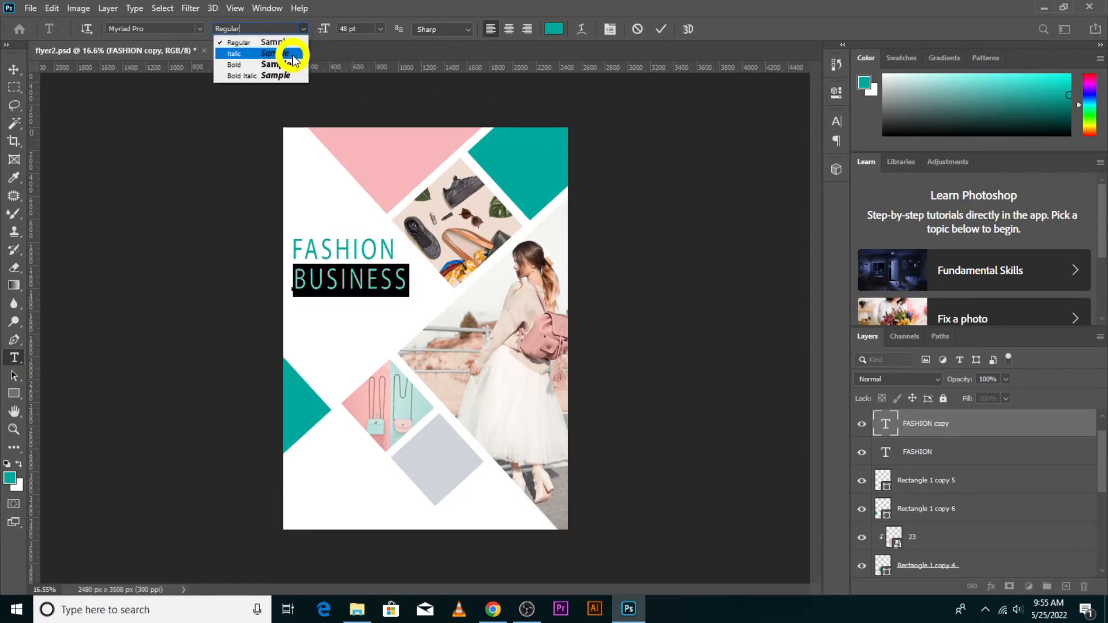
click(289, 62)
click(380, 30)
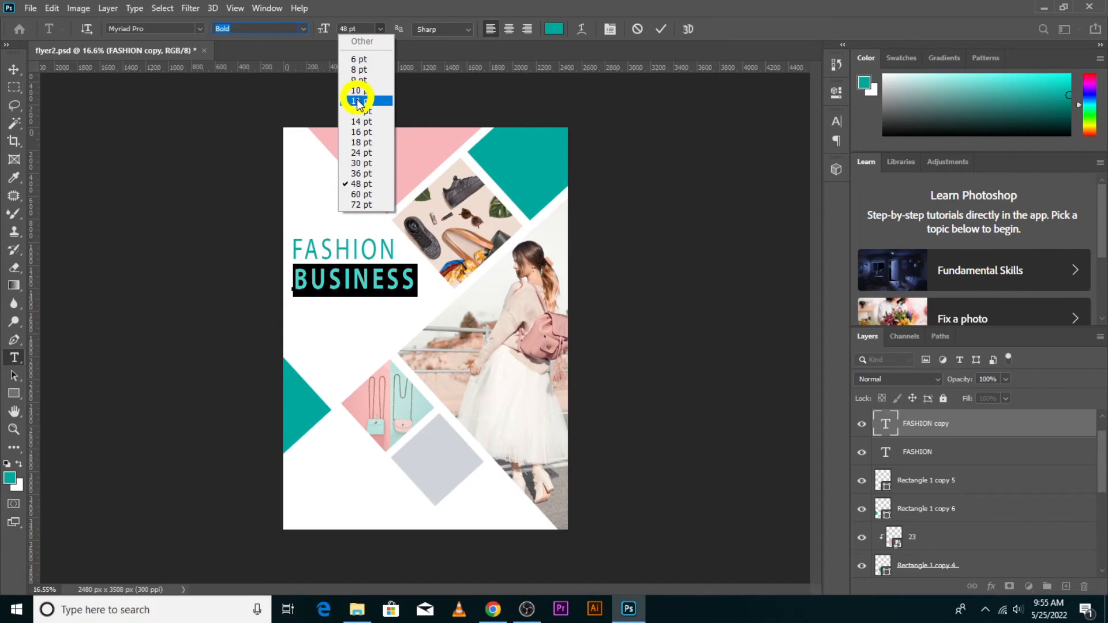
click(362, 195)
drag(349, 29, 344, 38)
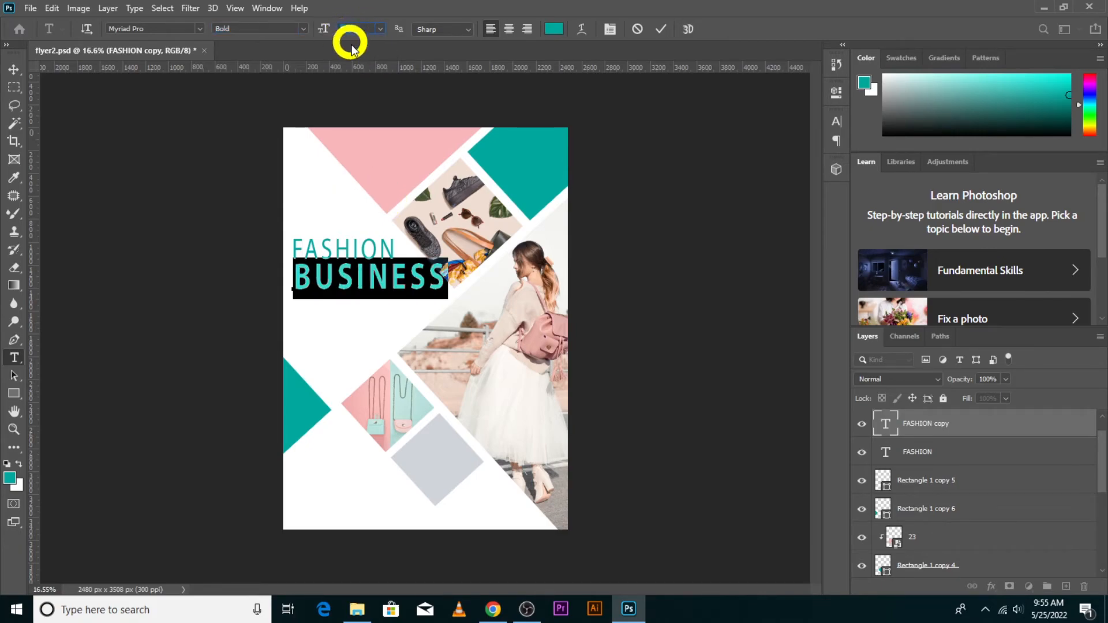
click(661, 29)
key(v)
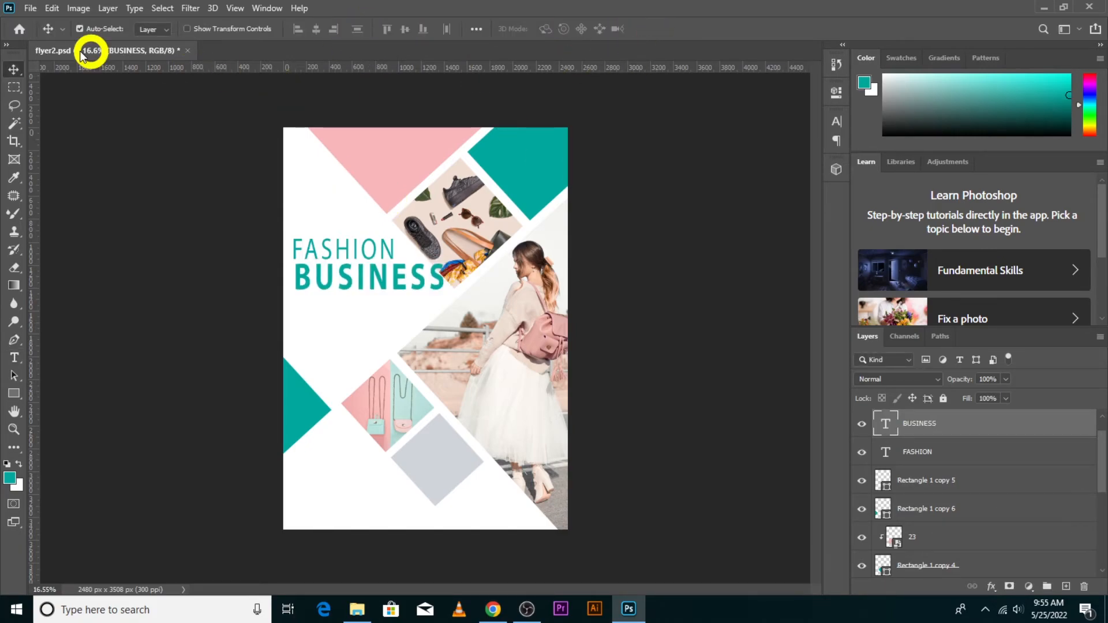
Step: Change the BUSINESS text colour to salmon #F6917F
key(t)
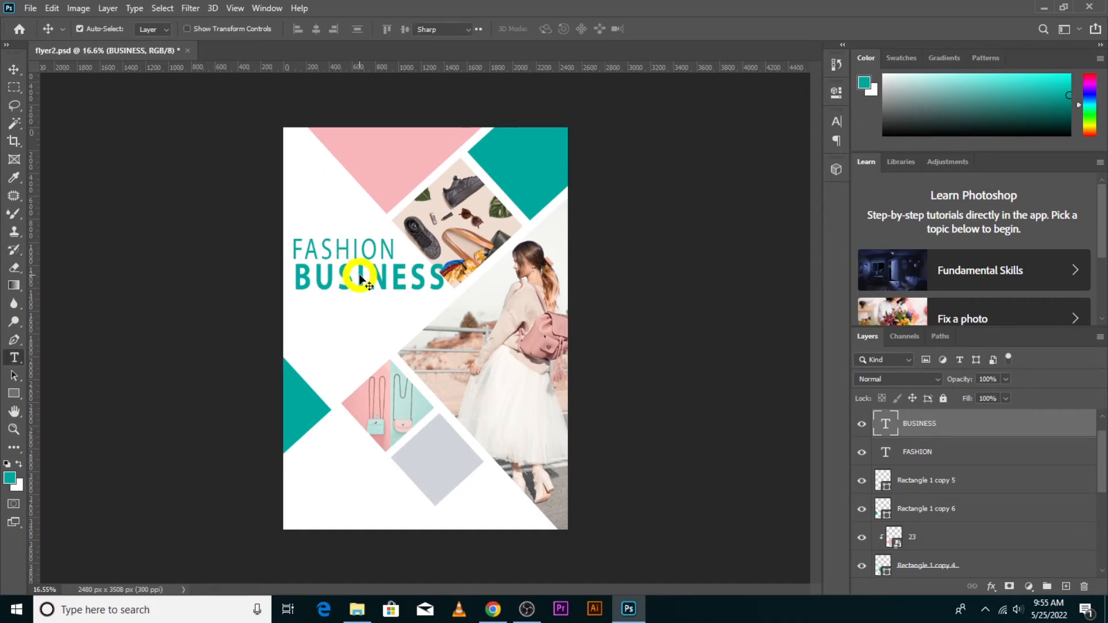
double_click(359, 280)
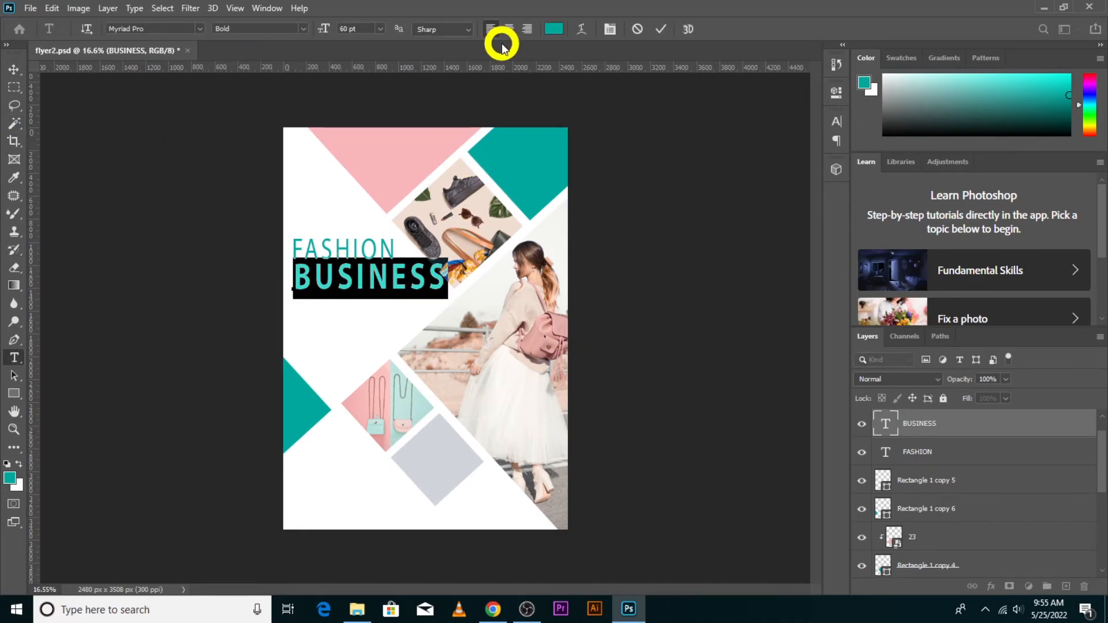
click(554, 29)
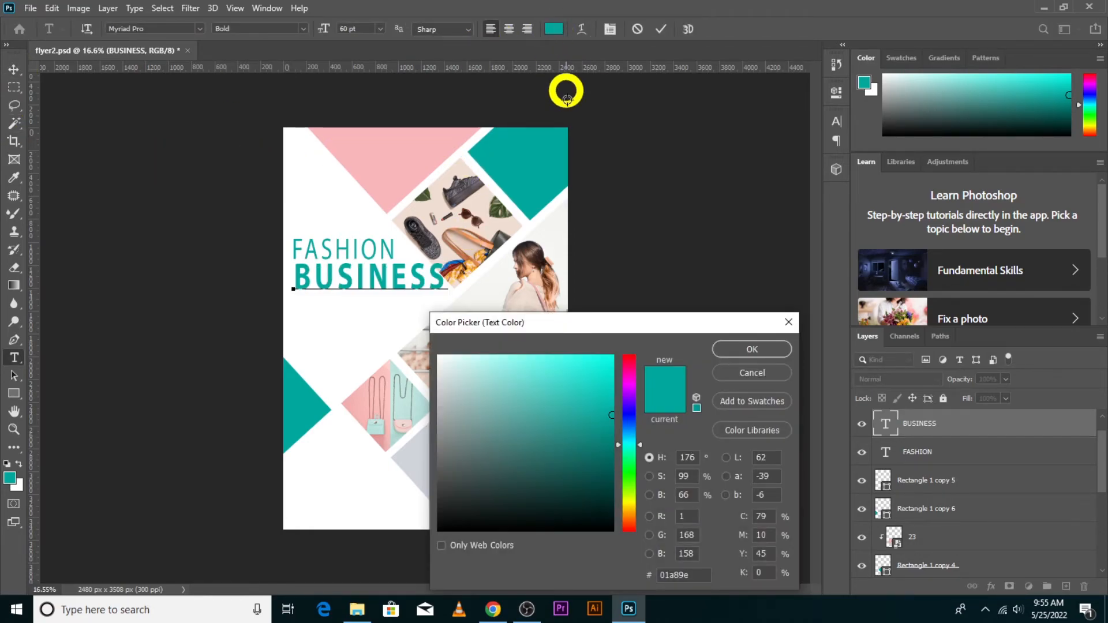
click(684, 576)
key(BackSpace)
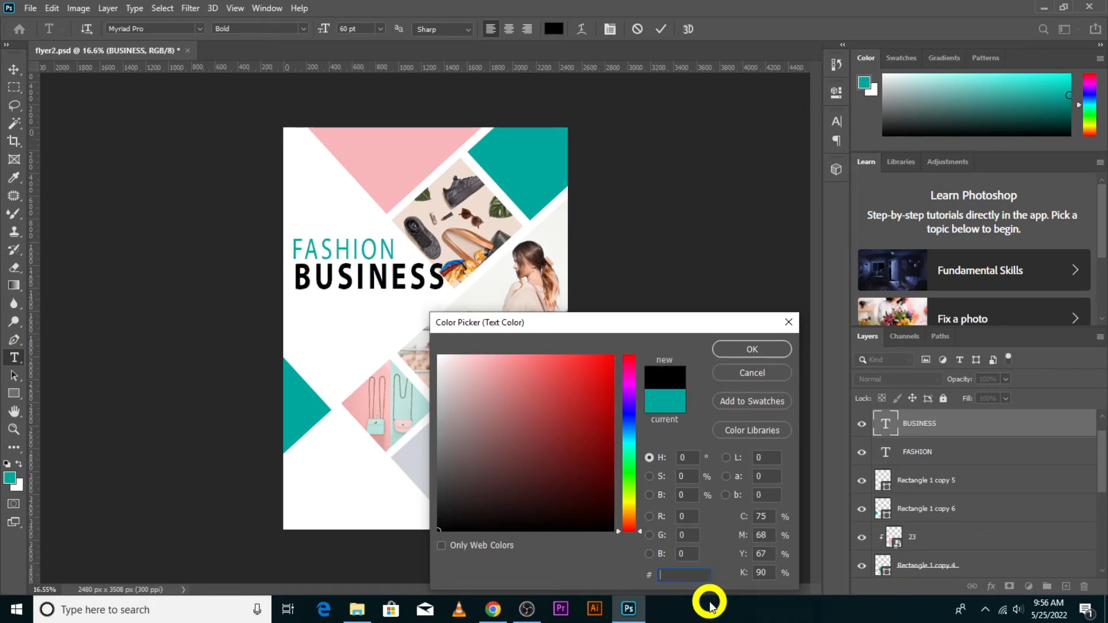
text(F69)
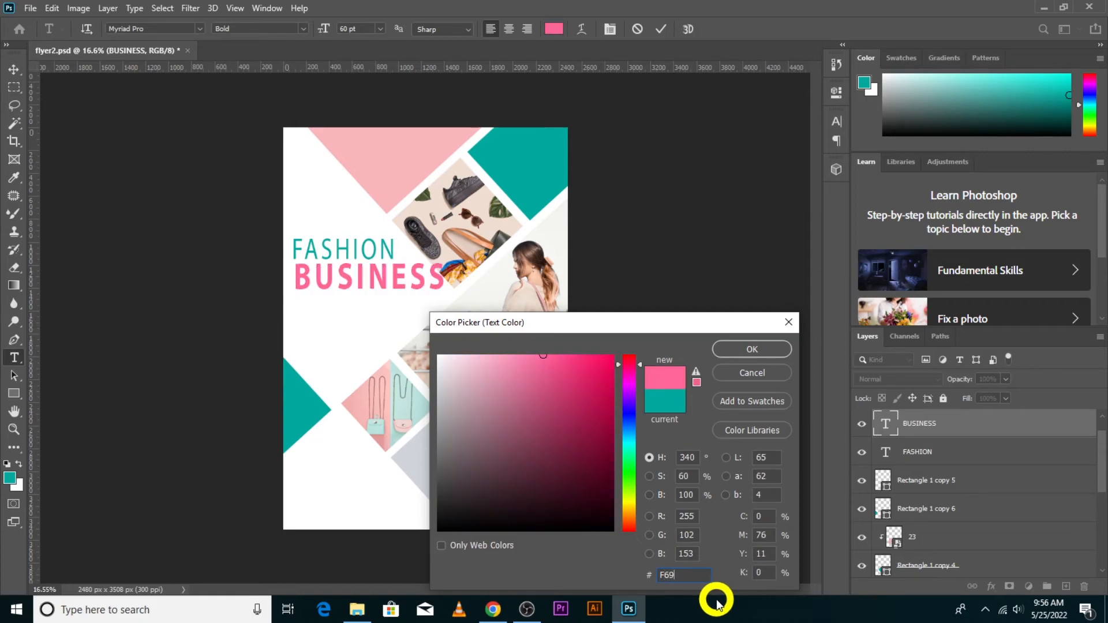
text(170)
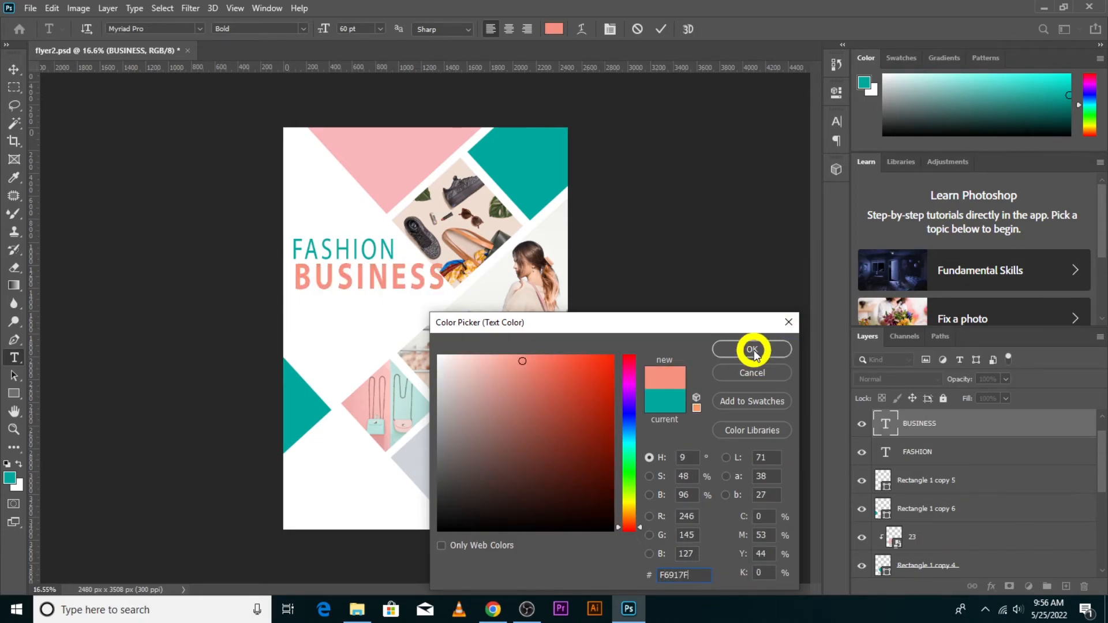
click(751, 350)
click(660, 30)
Step: Move BUSINESS slightly lower beneath FASHION and set its size to 58 pt
key(v)
drag(377, 294, 372, 295)
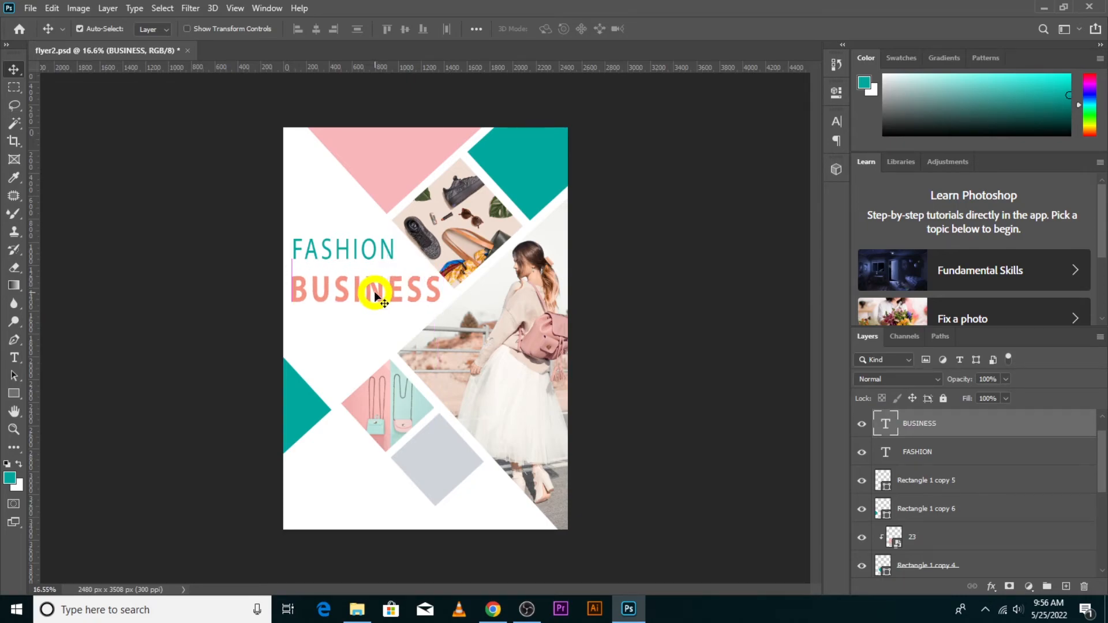
double_click(373, 293)
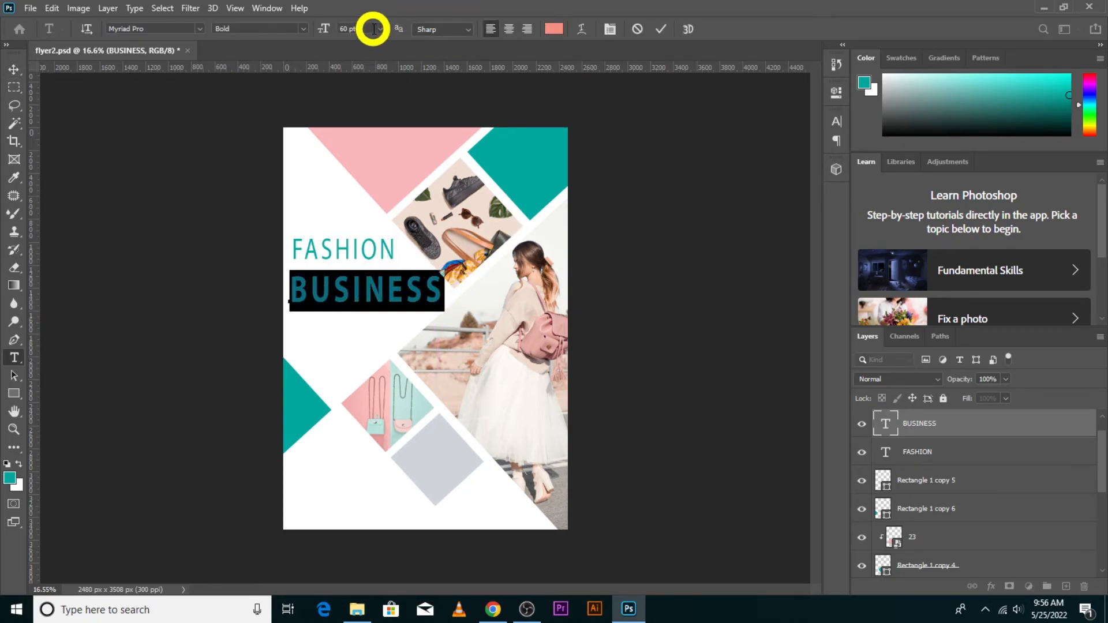
click(363, 30)
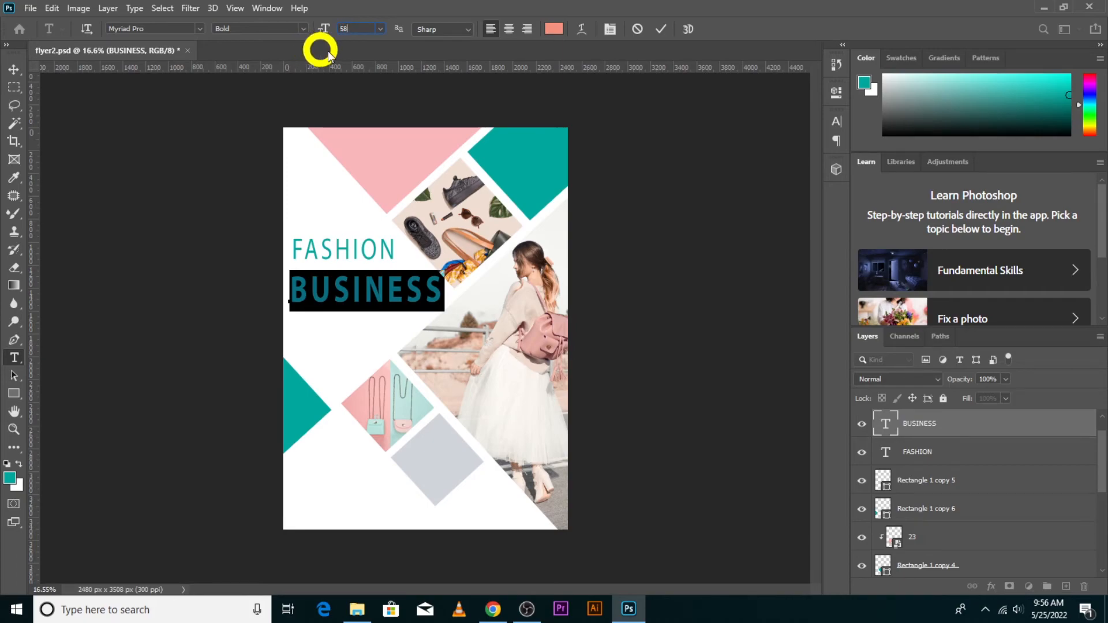
click(661, 28)
Step: Set the FASHION text to 44 pt and move it down closer to BUSINESS
double_click(365, 247)
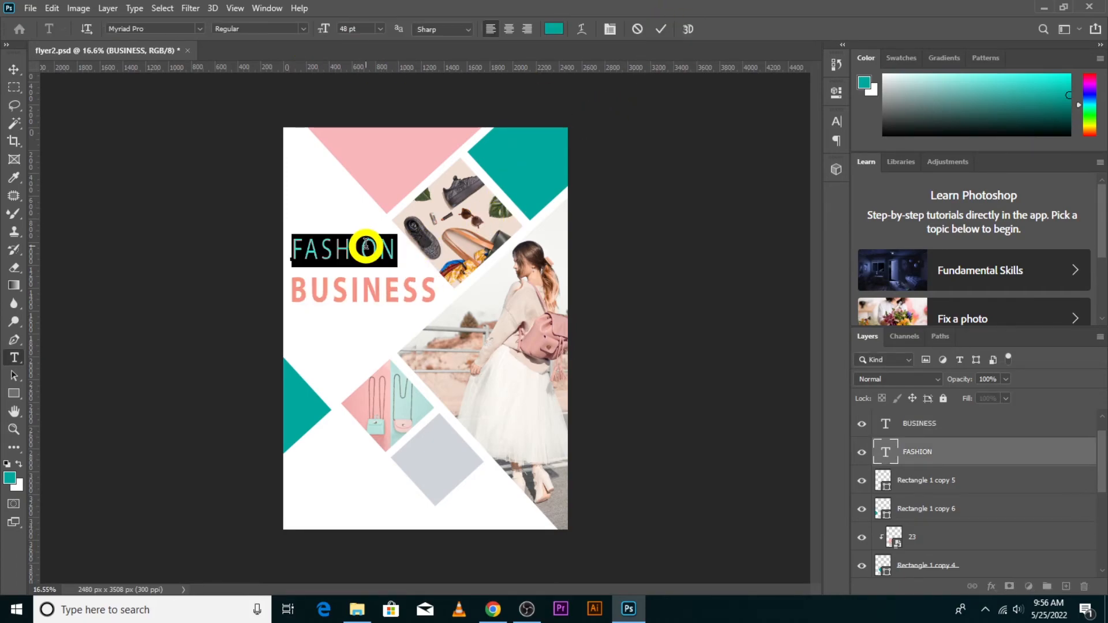
click(347, 28)
text(443)
key(Return)
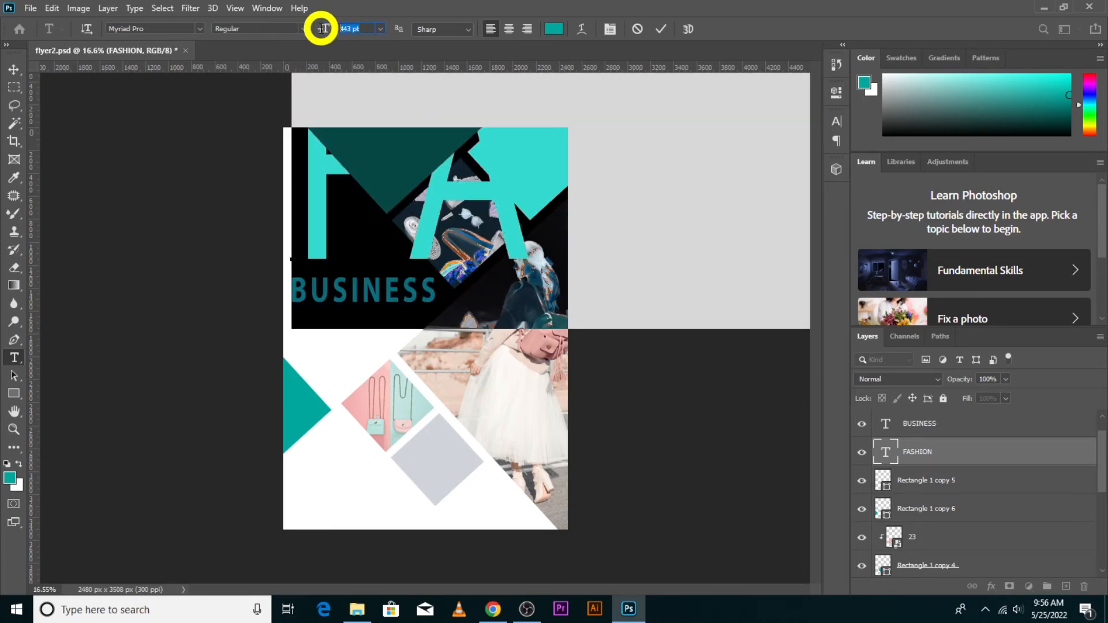
key(Return)
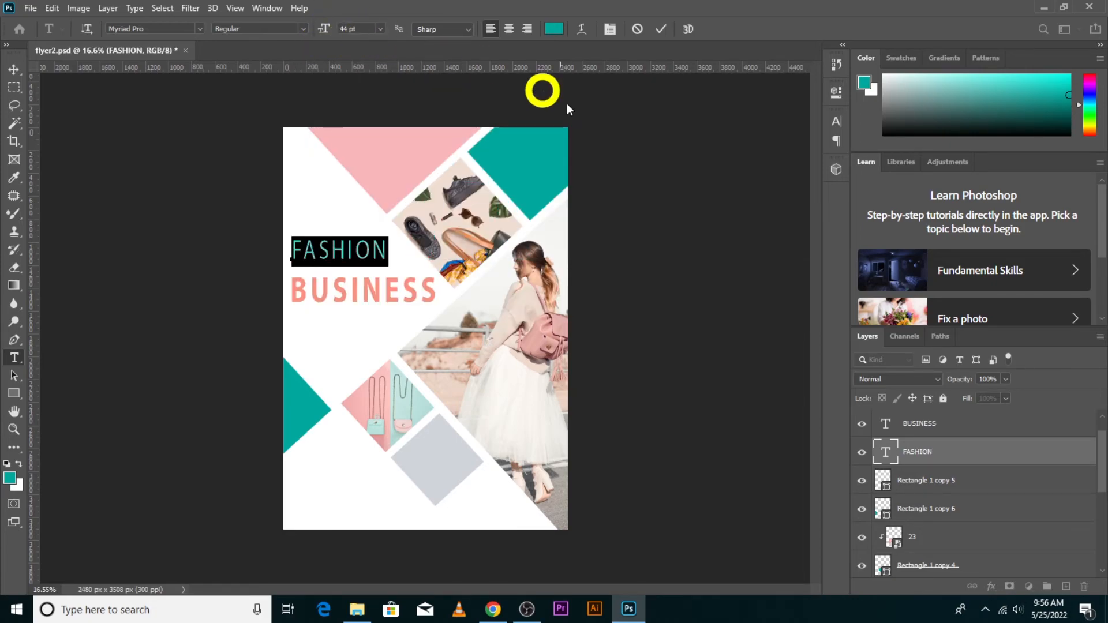
click(661, 31)
key(v)
drag(344, 258, 363, 297)
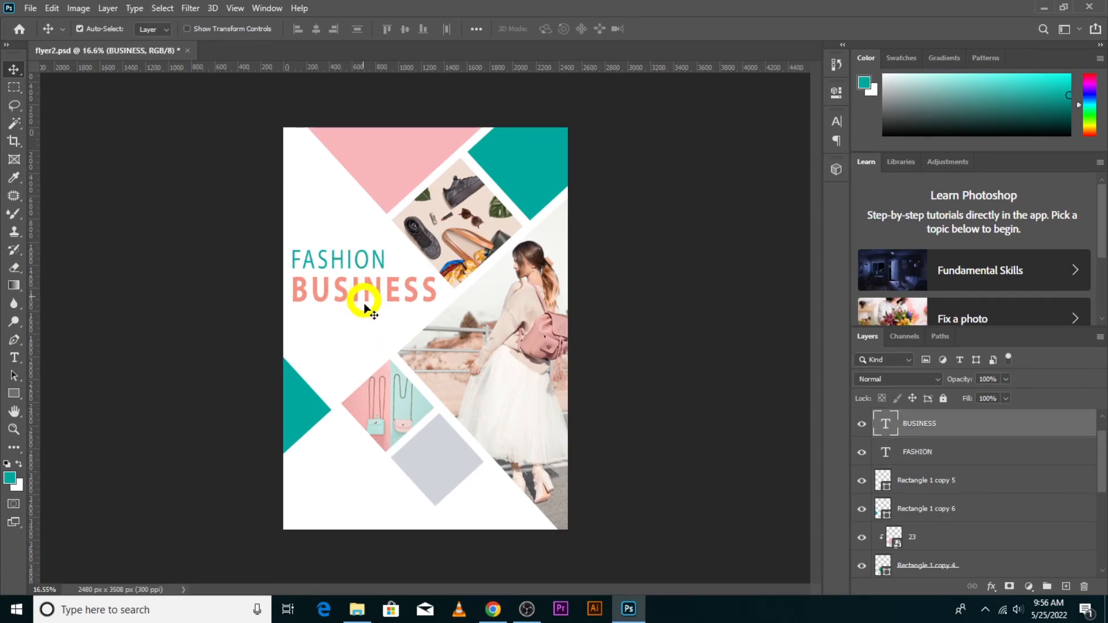
Step: Set the vertical scale of the BUSINESS text to 133%
double_click(414, 293)
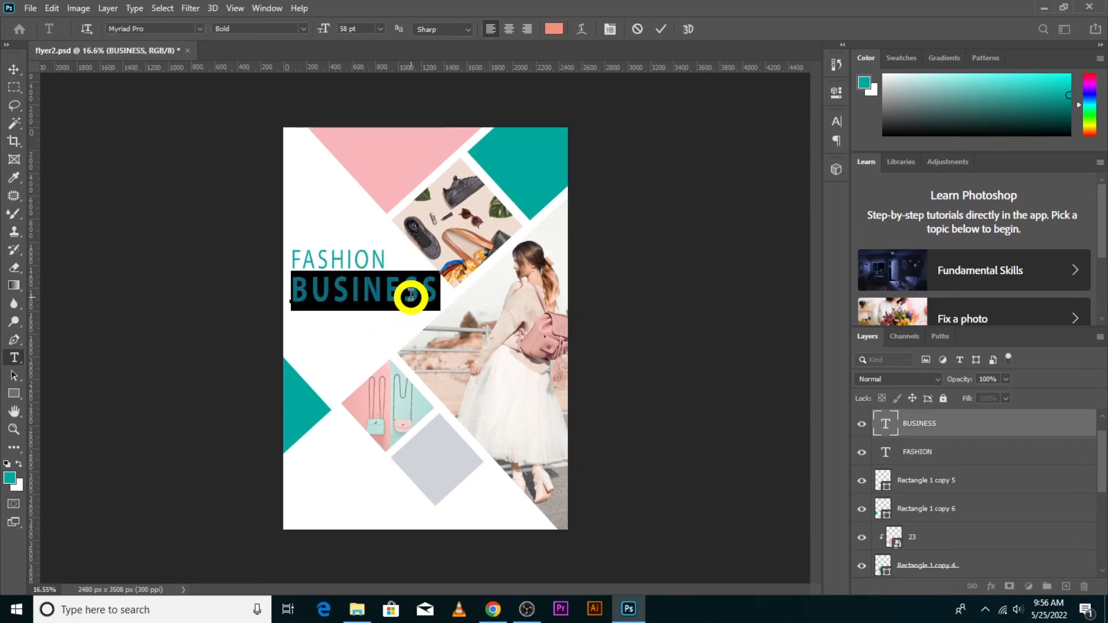
click(837, 122)
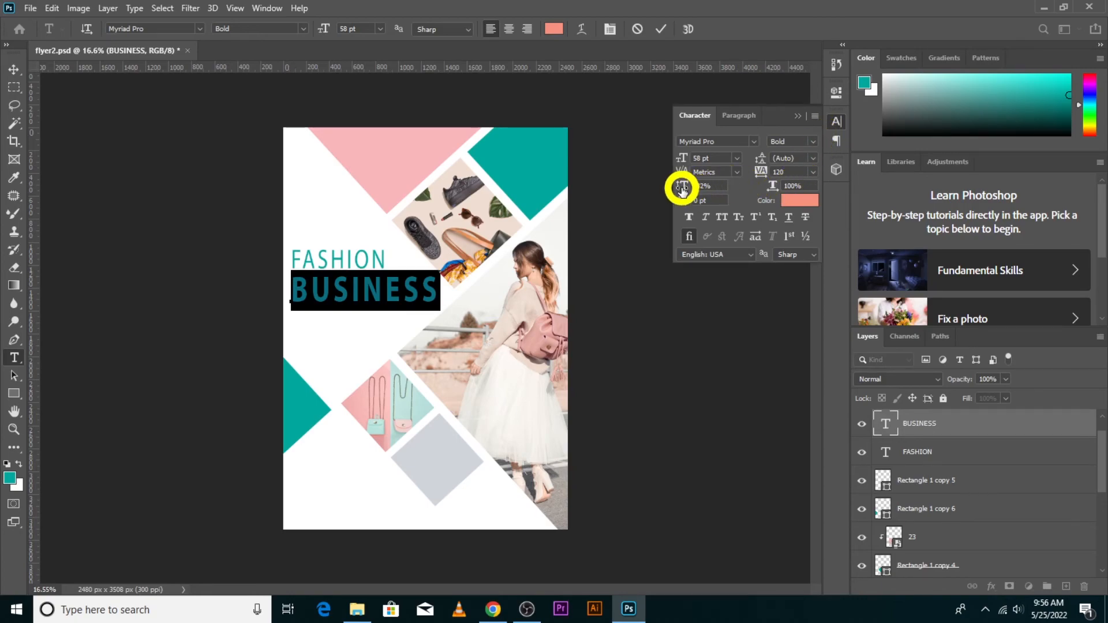
click(660, 29)
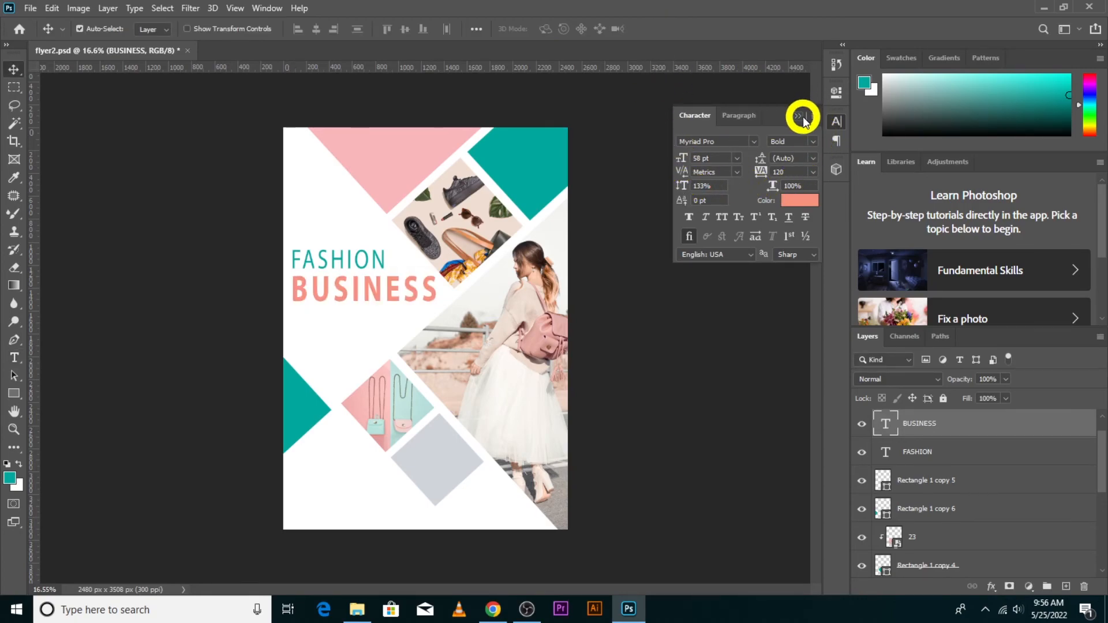
click(803, 121)
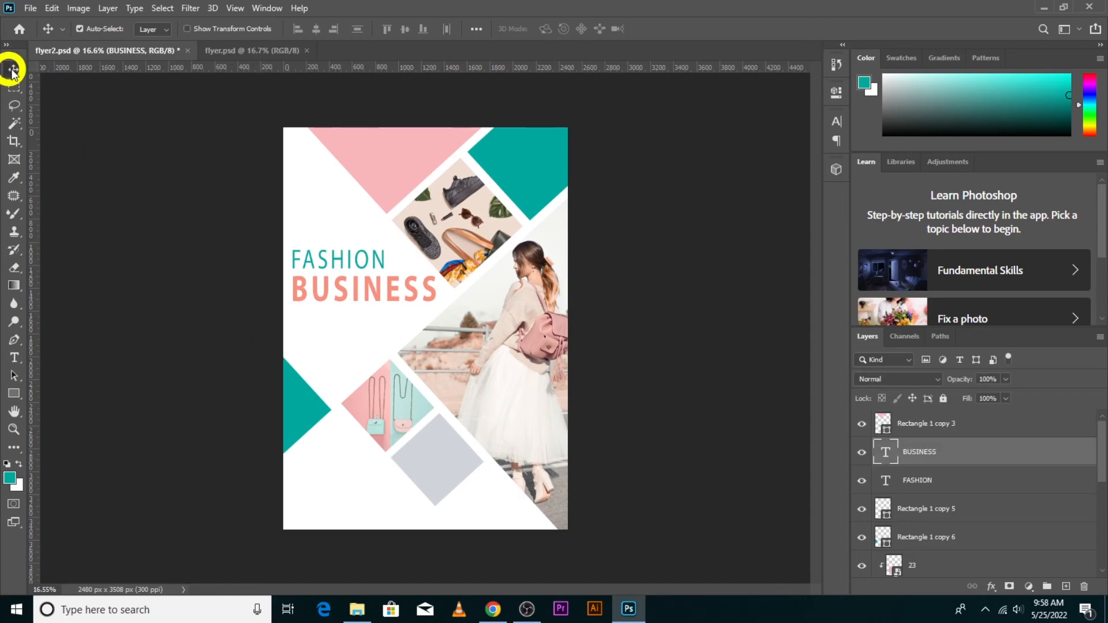
Step: Paste the WE ARE DRESS subheading with its Lorem ipsum paragraph, place them under BUSINESS, and scale both to about 84.36%
click(401, 356)
scroll(401, 355, up, 2)
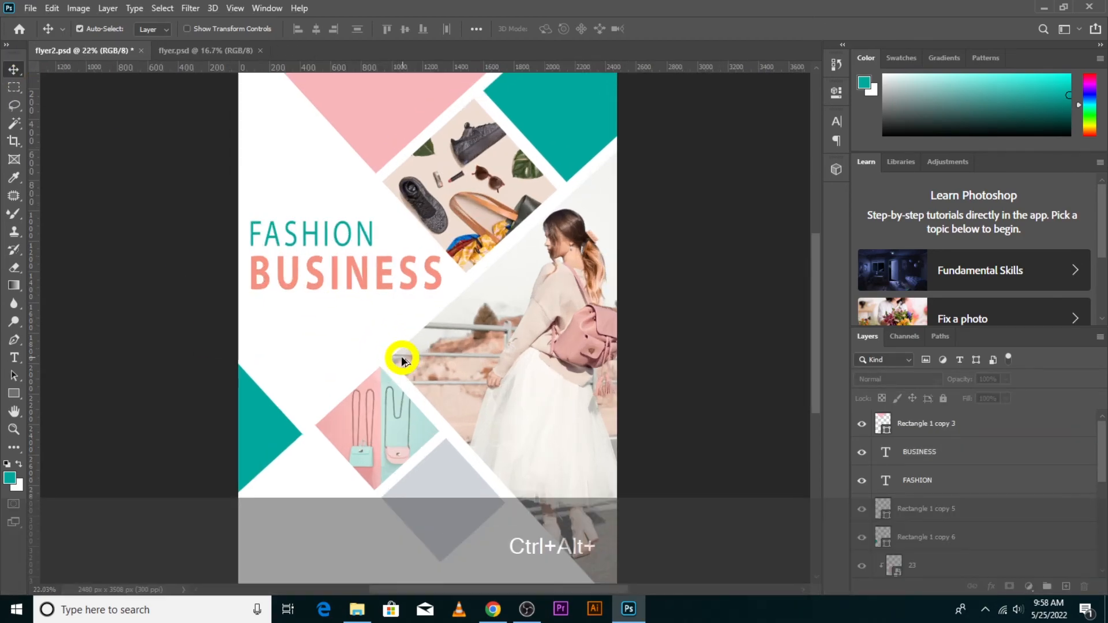
scroll(402, 361, up, 1)
key(ctrl+v)
drag(427, 344, 284, 352)
key(ctrl+t)
drag(375, 396, 353, 388)
drag(321, 349, 320, 349)
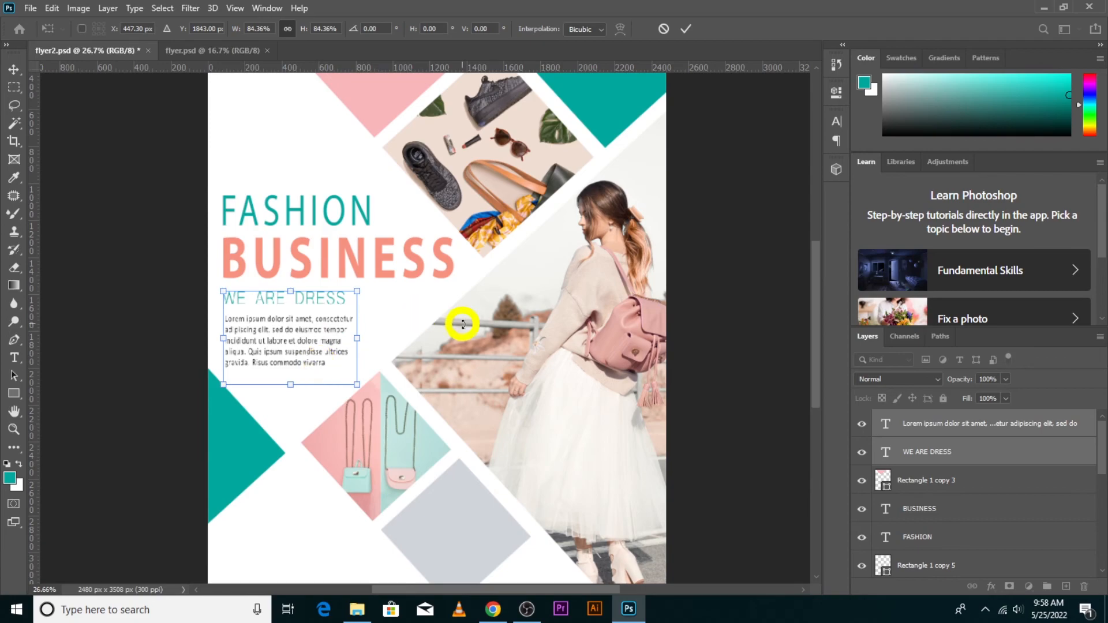
click(686, 29)
Step: Paste the bold "Lorem ipsum dolor sit amet" heading with its short paragraph and place them beside the light grey diamond
scroll(403, 317, down, 2)
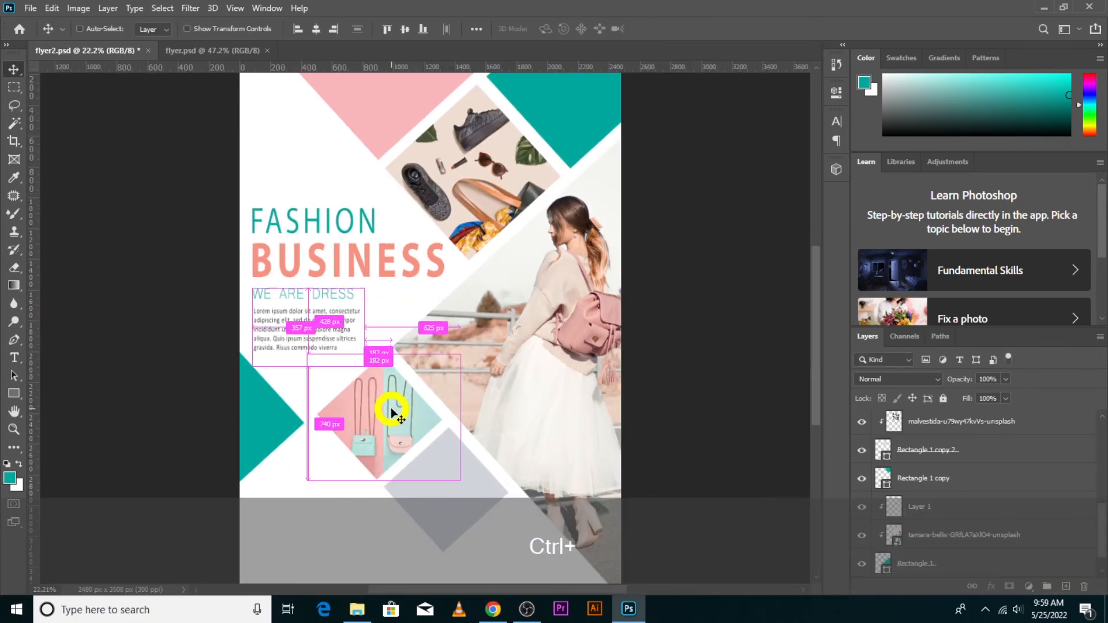
key(ctrl+v)
drag(418, 314, 298, 490)
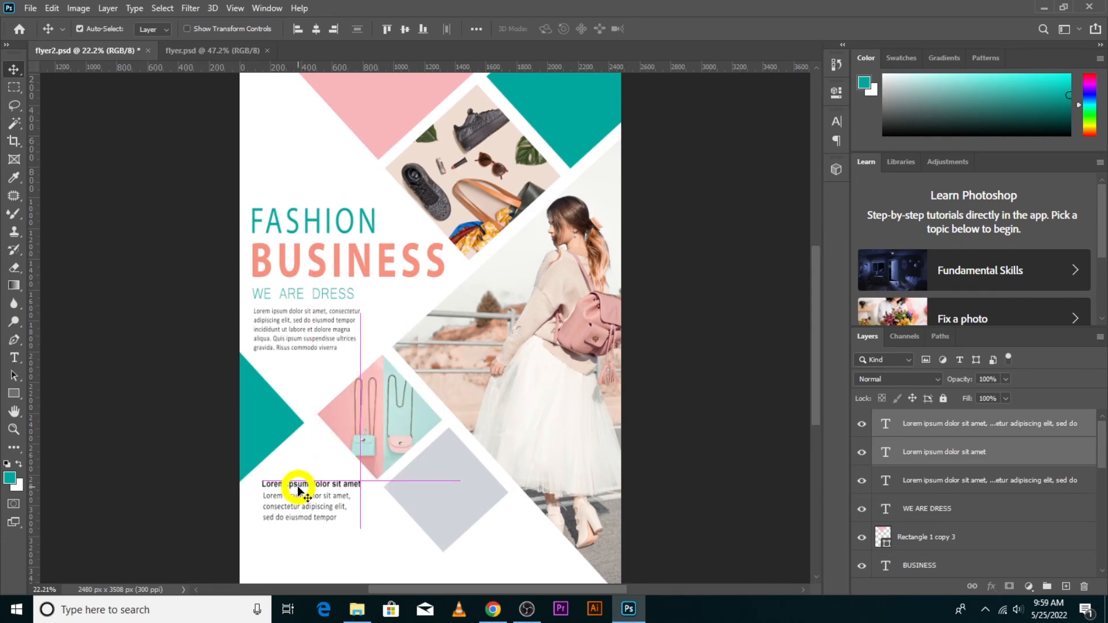
key(ctrl+v)
scroll(420, 408, down, 3)
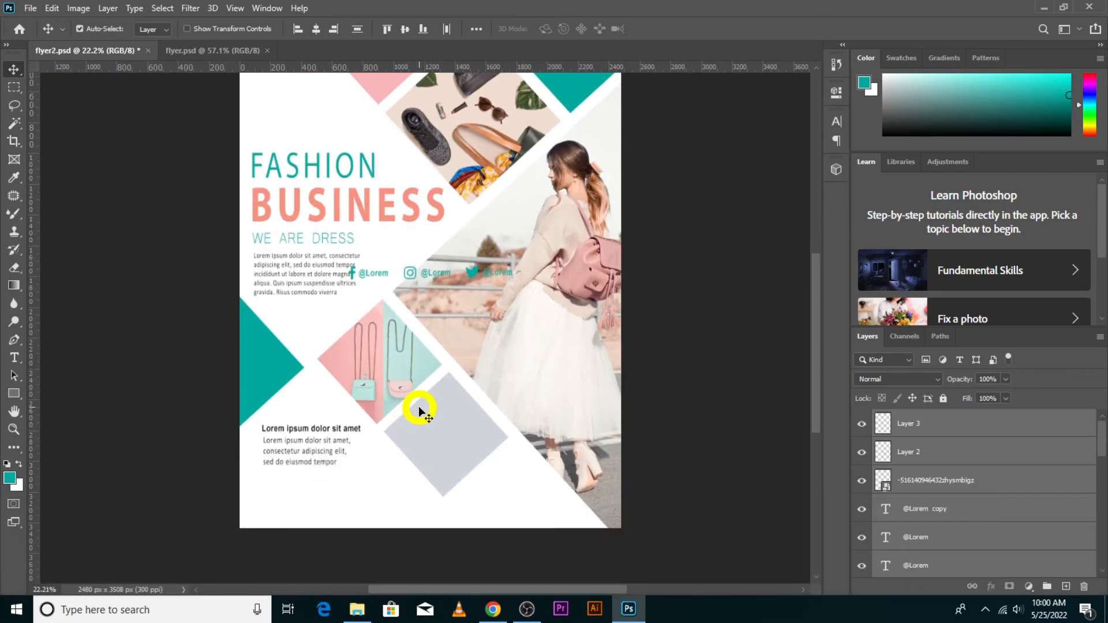
drag(376, 234, 279, 458)
scroll(437, 378, down, 1)
key(ctrl+s)
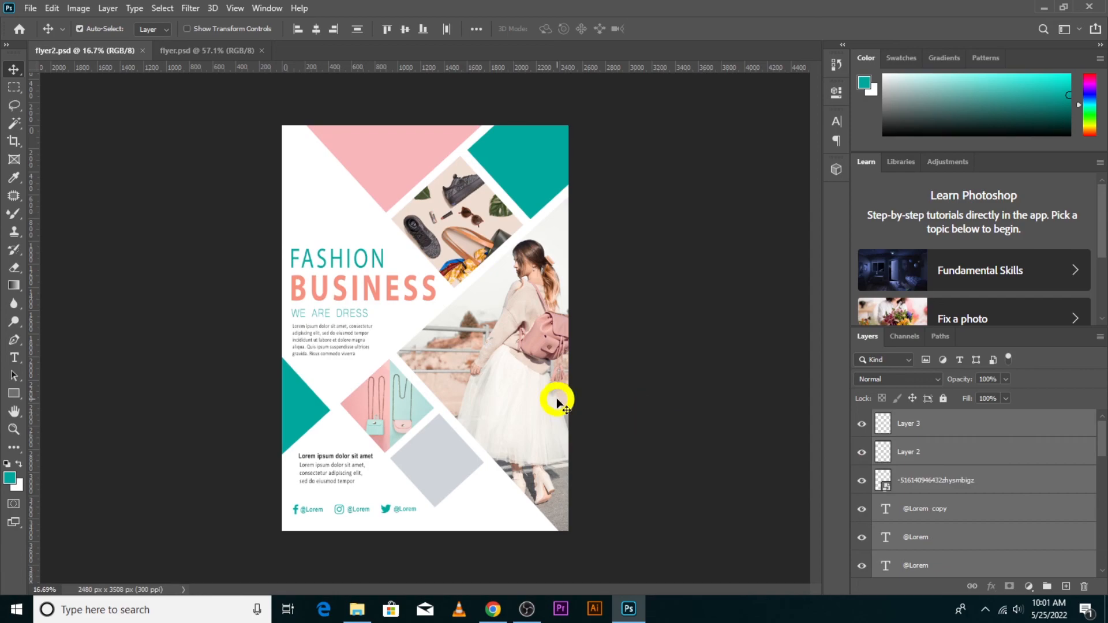
Step: Stamp all visible layers into a new top layer and blend the seam at the left corner of the woman's photo with the Mixer Brush
click(662, 372)
key(ctrl+shift+alt+e)
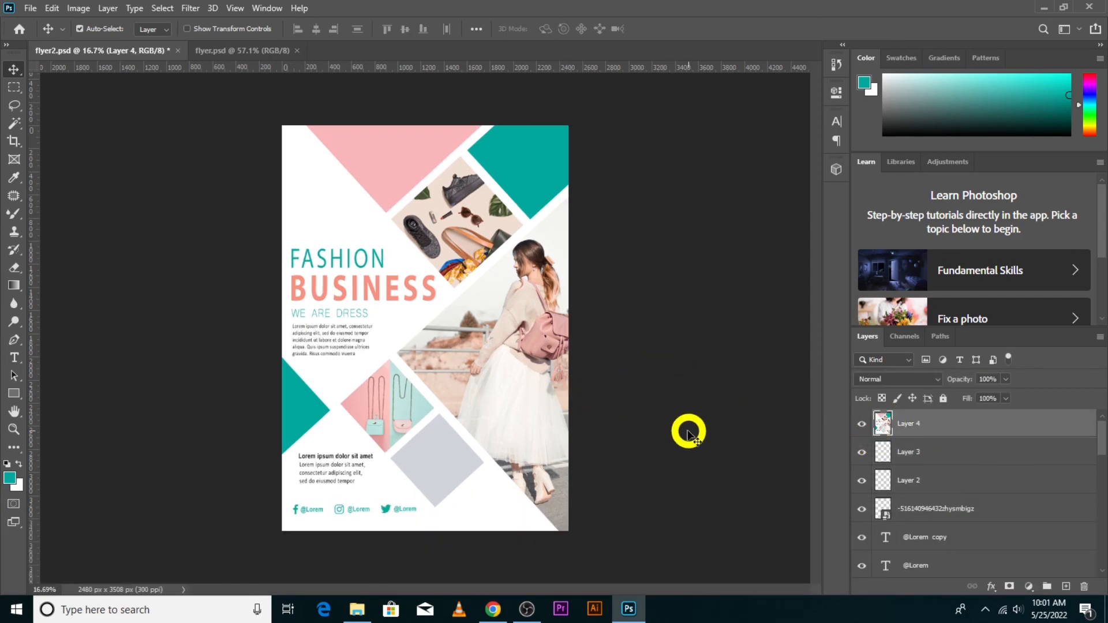
scroll(421, 391, up, 5)
scroll(525, 296, up, 2)
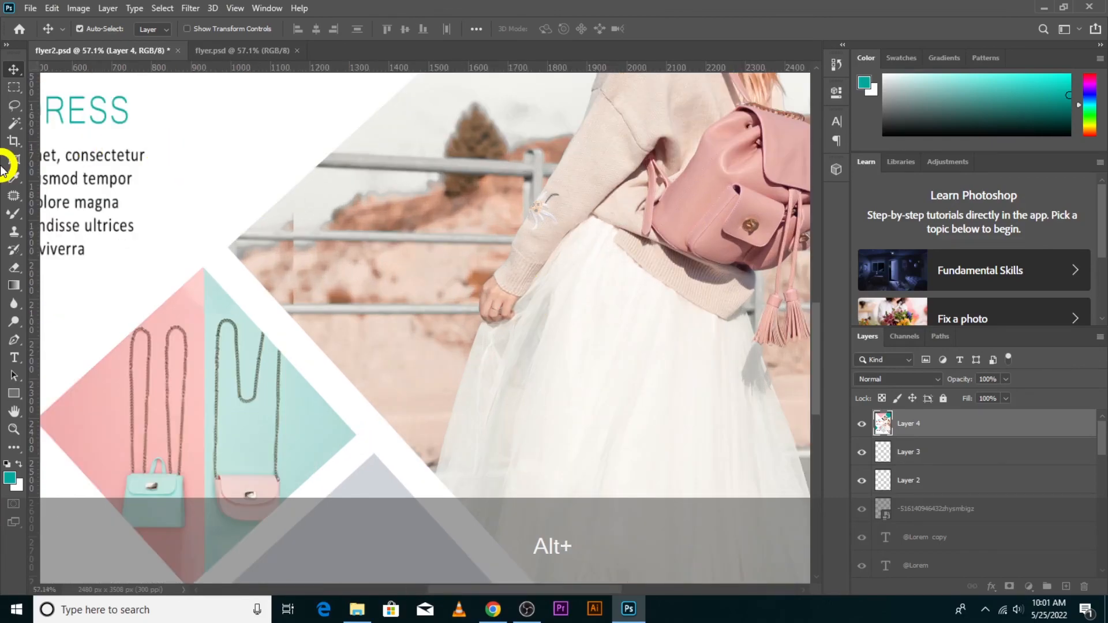
click(15, 219)
click(80, 253)
mouse_move(248, 253)
mouse_down()
mouse_move(335, 267)
mouse_move(318, 277)
mouse_move(247, 275)
mouse_move(258, 287)
mouse_move(319, 297)
mouse_move(259, 288)
mouse_move(282, 291)
mouse_up()
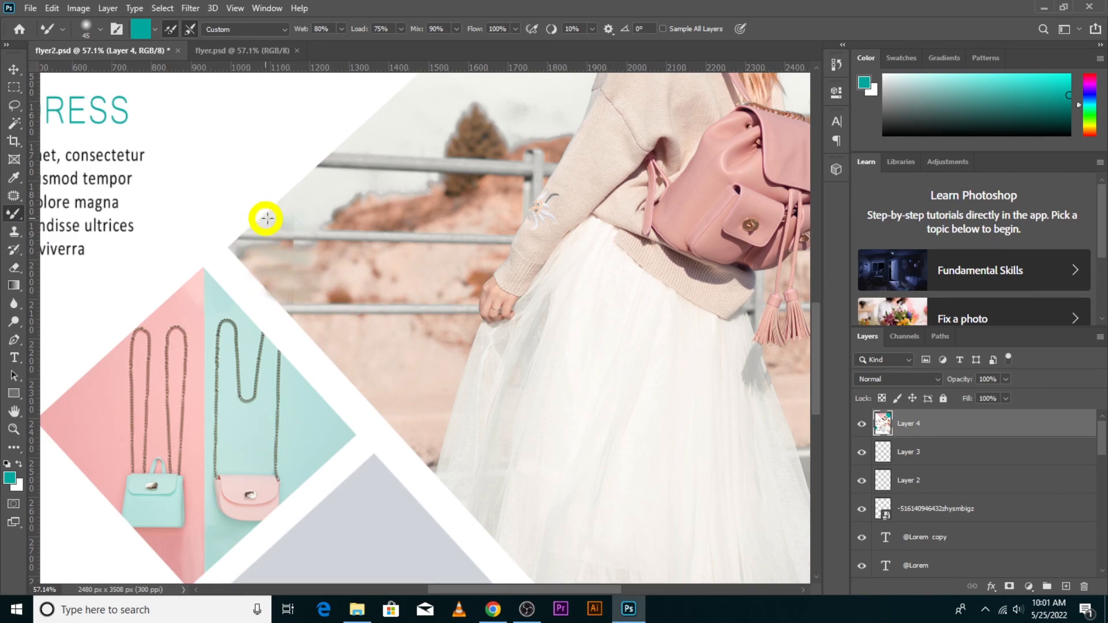
alt+scroll(313, 209, down, 5)
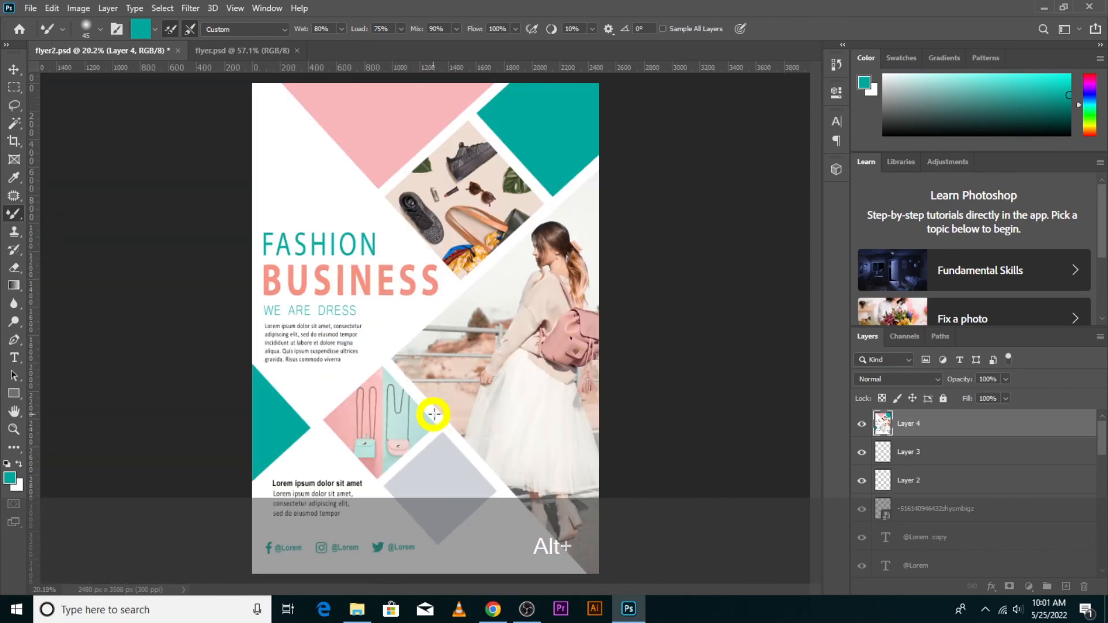
alt+scroll(388, 321, up, 4)
alt+scroll(383, 321, down, 4)
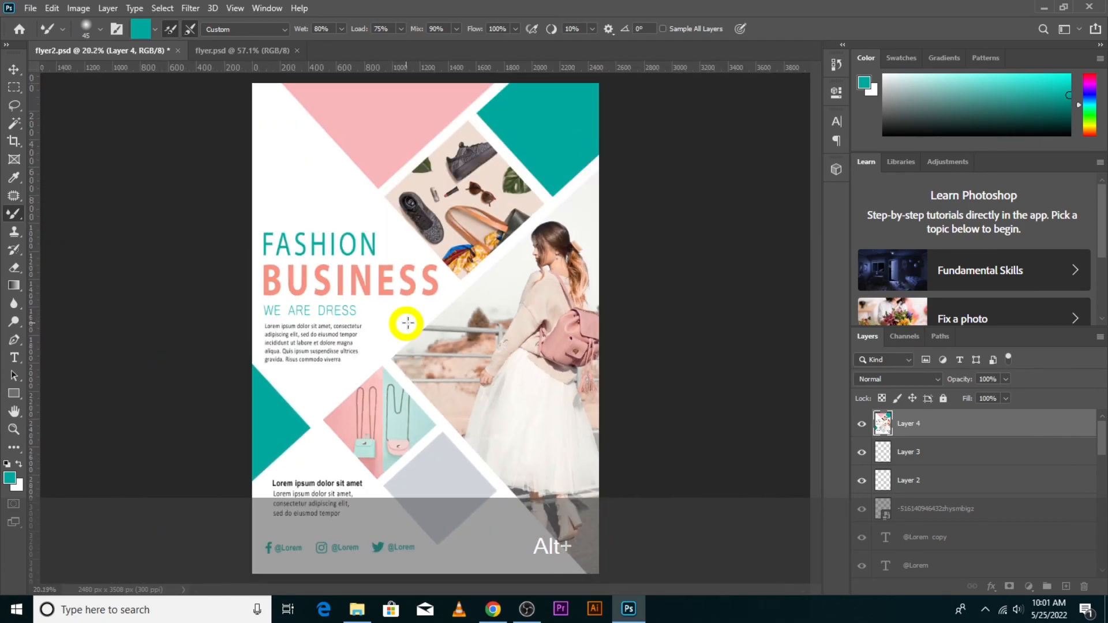